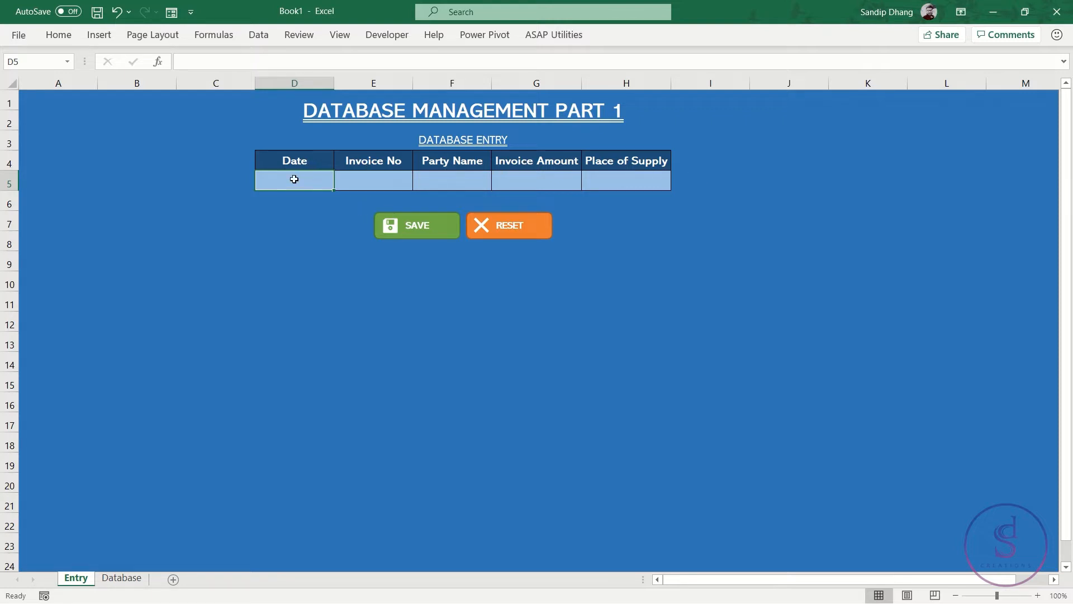
Enter the date 1-5-2020 and invoice number INV/001 in the entry row
{"action": "left_click_drag", "start_coordinate": [307, 167], "coordinate": [617, 162]}
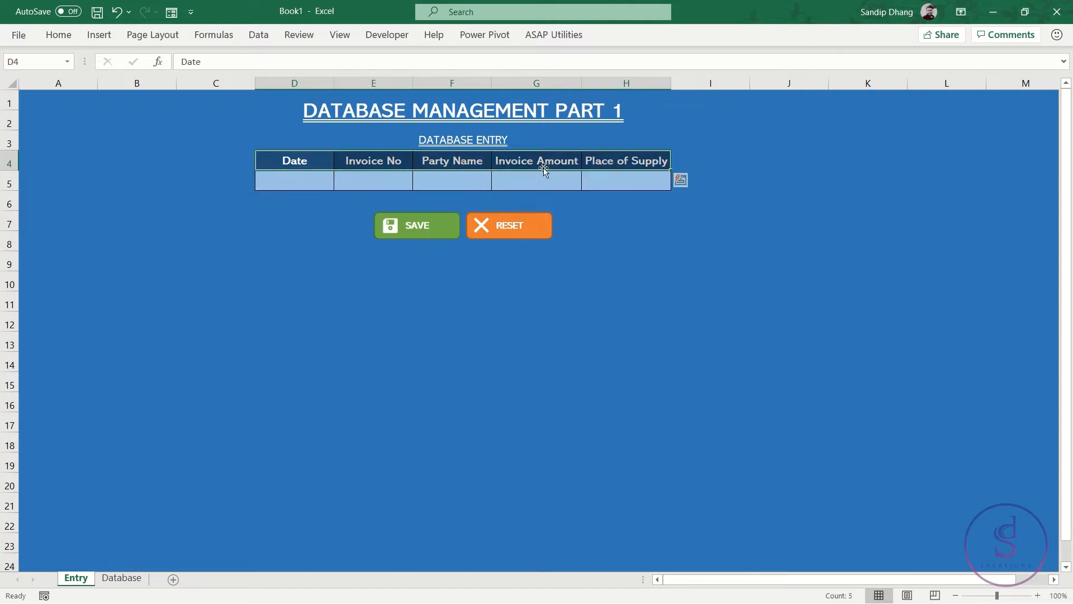
{"action": "left_click", "coordinate": [308, 183]}
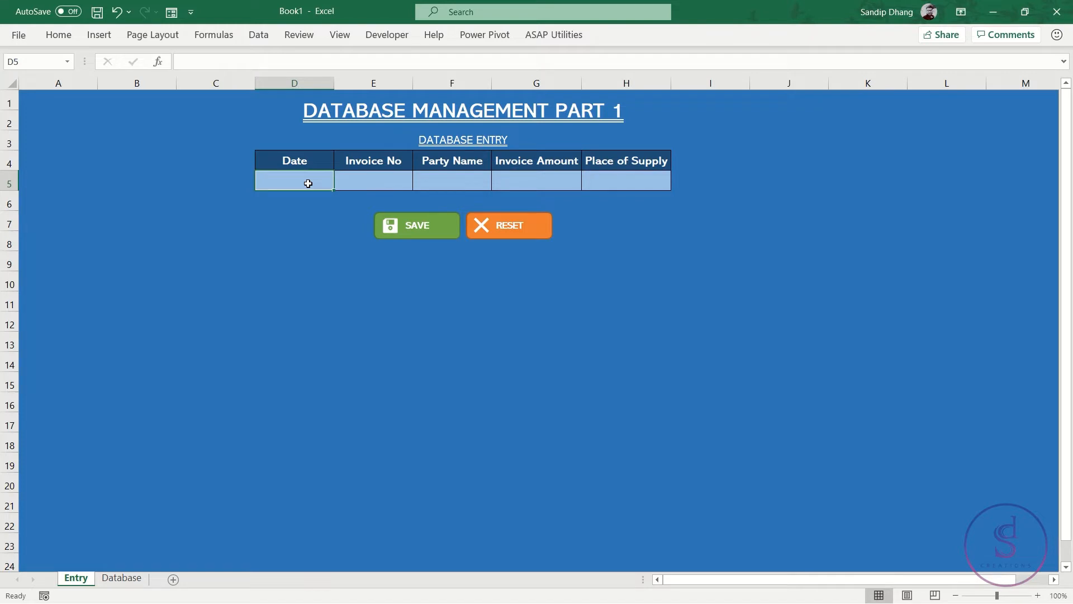
{"action": "type", "text": "1-5-202"}
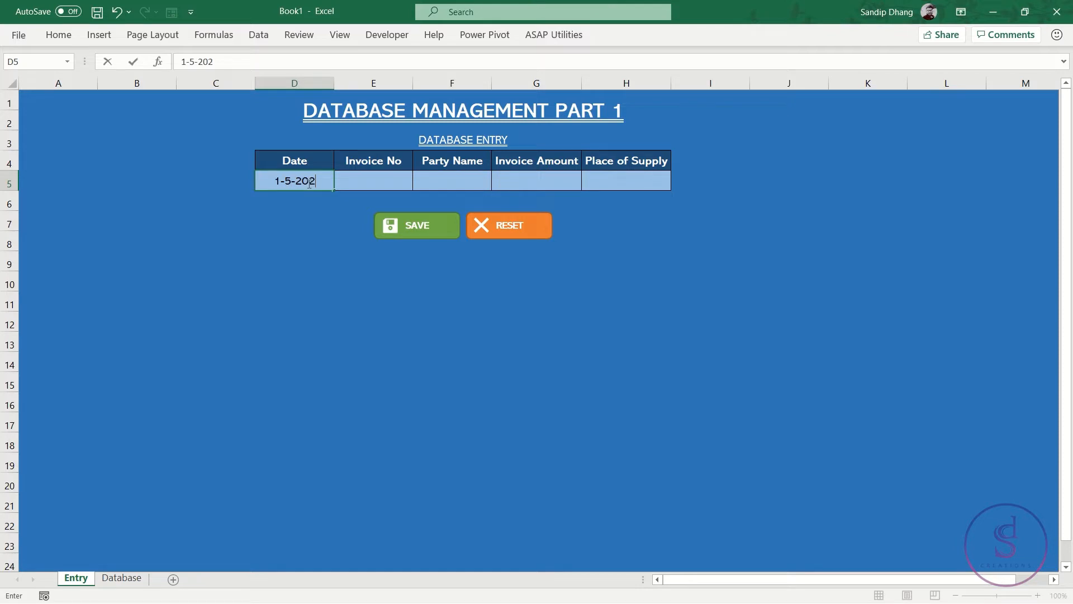
{"action": "type", "text": "0"}
{"action": "key", "text": "Tab"}
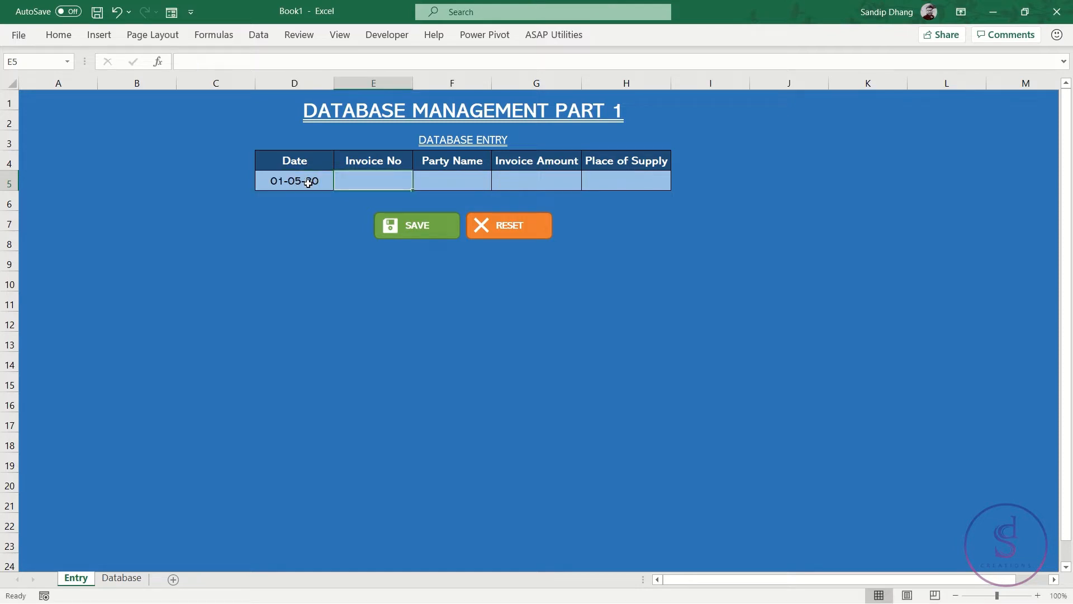
{"action": "type", "text": "INV/001"}
{"action": "key", "text": "Tab"}
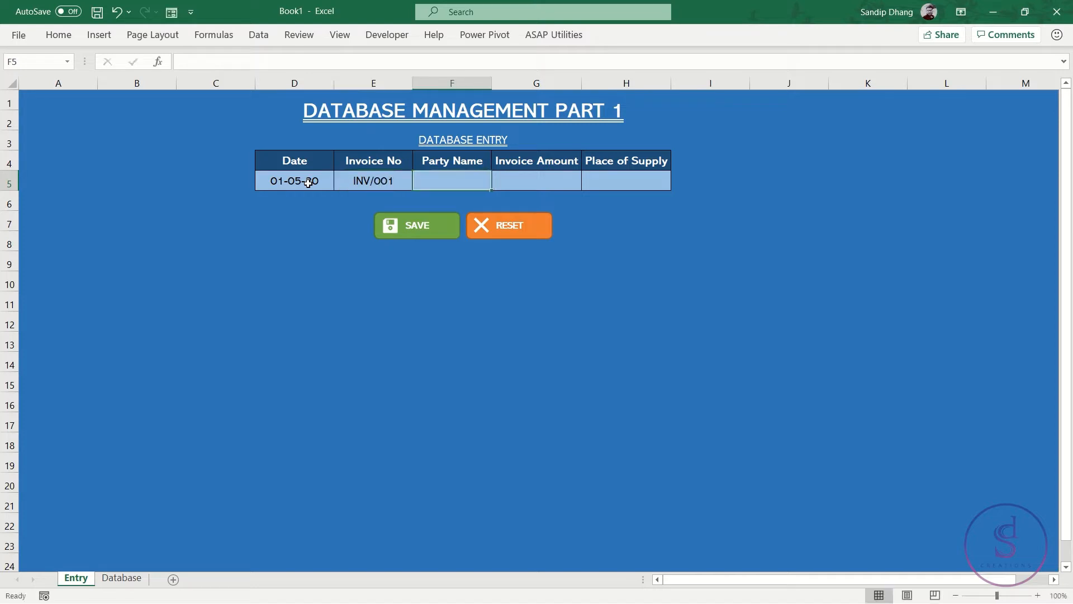
Complete the record with party name SD Creations, invoice amount 20000 and place of supply Kolkata
{"action": "type", "text": "Sa"}
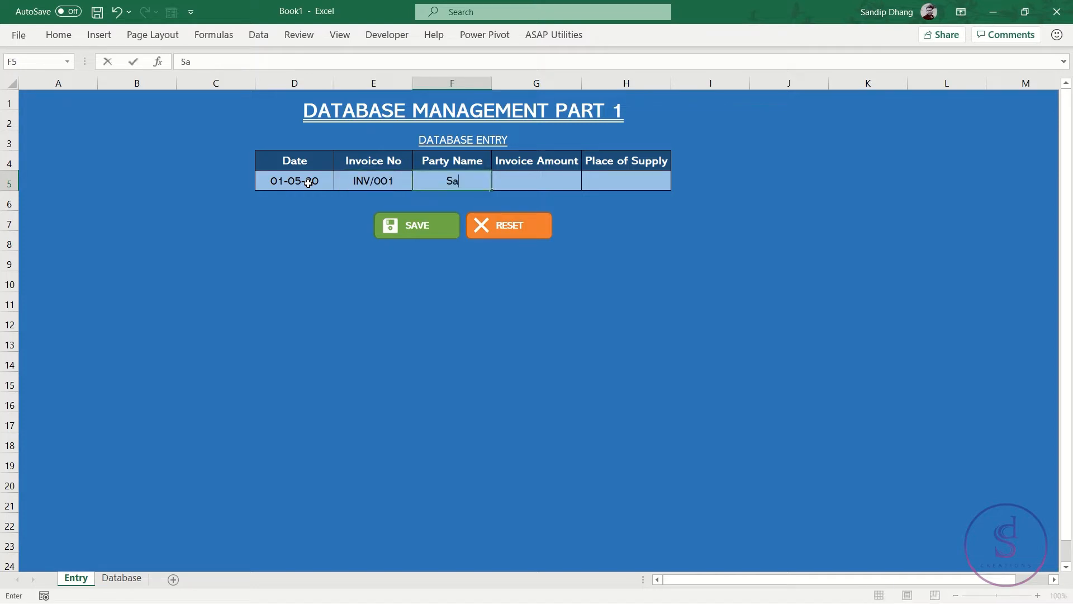
{"action": "key", "text": "BackSpace"}
{"action": "type", "text": "D Creations"}
{"action": "key", "text": "Tab"}
{"action": "type", "text": "20000"}
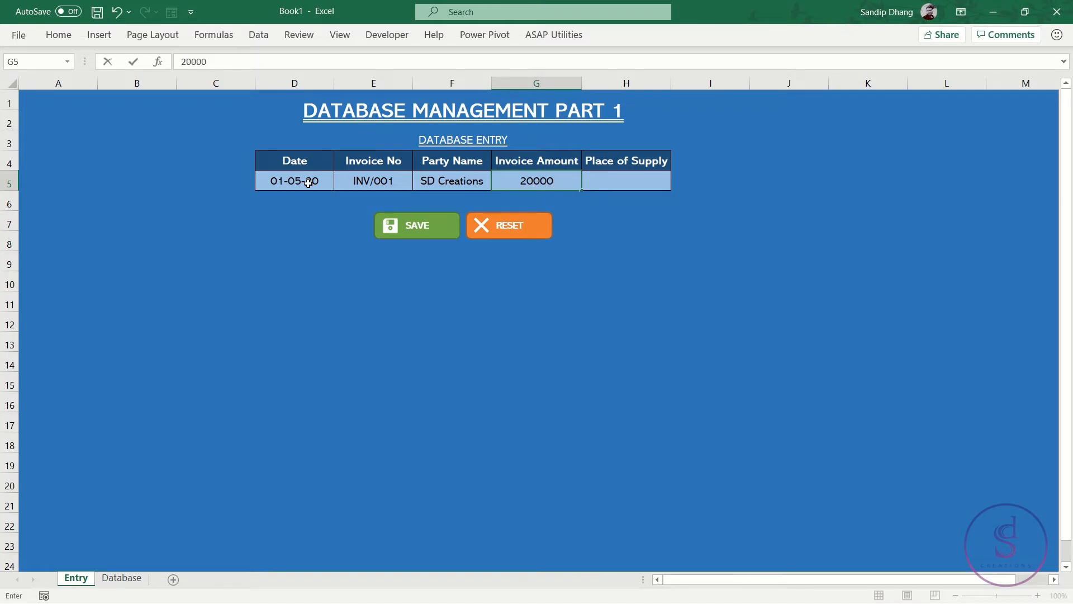
{"action": "key", "text": "Tab"}
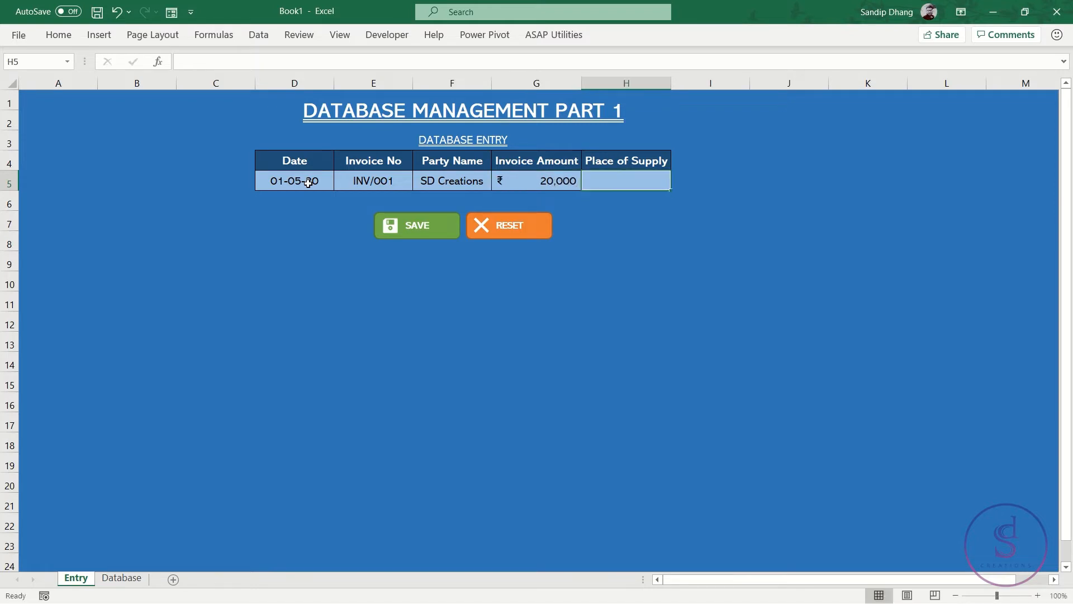
{"action": "type", "text": "Kolkata"}
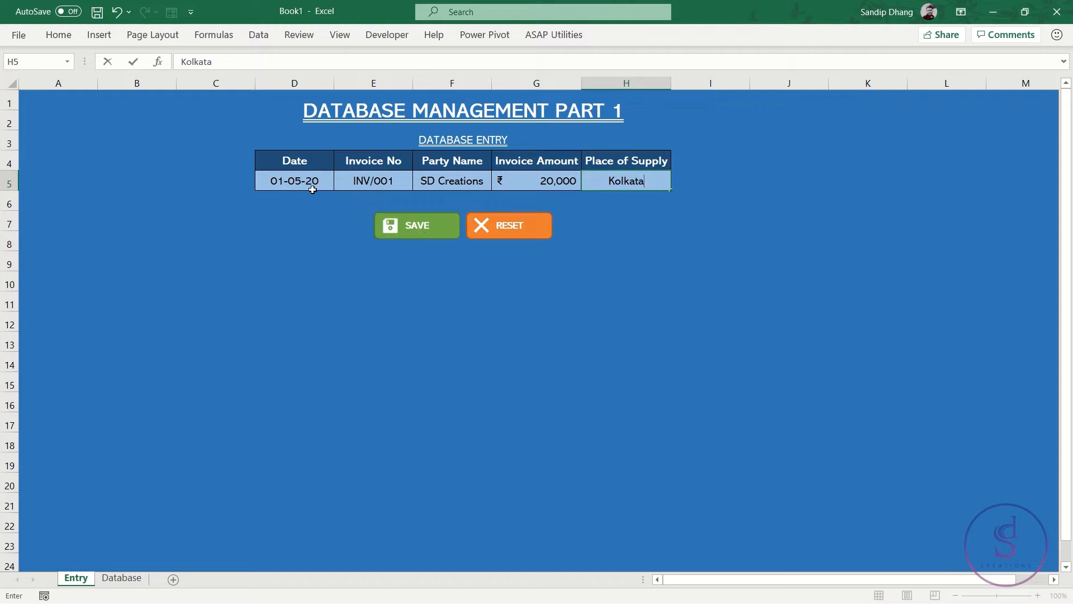
Save the INV/001 record and check it on the Database sheet
{"action": "left_click", "coordinate": [130, 582]}
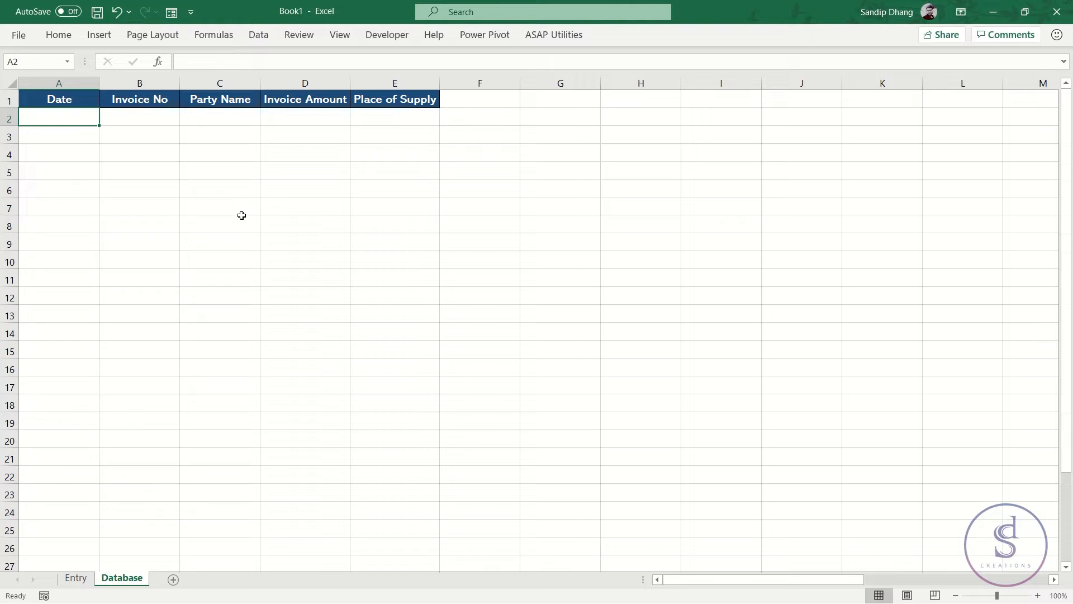
{"action": "left_click", "coordinate": [76, 578]}
{"action": "left_click", "coordinate": [433, 239]}
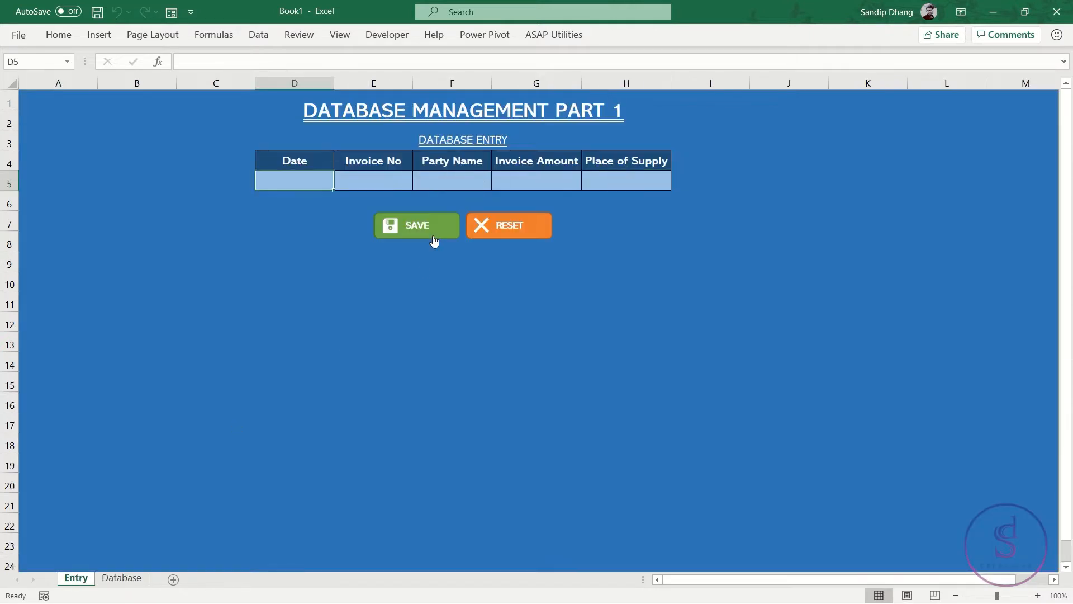
{"action": "left_click", "coordinate": [117, 578]}
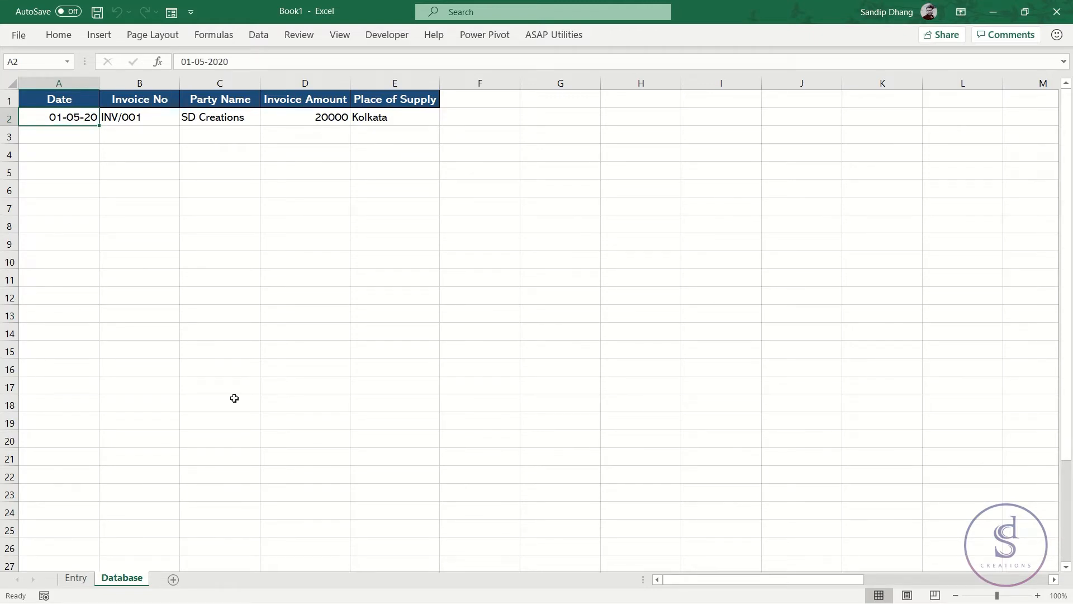
Go back to the Entry sheet and enter the date 2-5-2020 and invoice number INV/002
{"action": "left_click", "coordinate": [76, 578]}
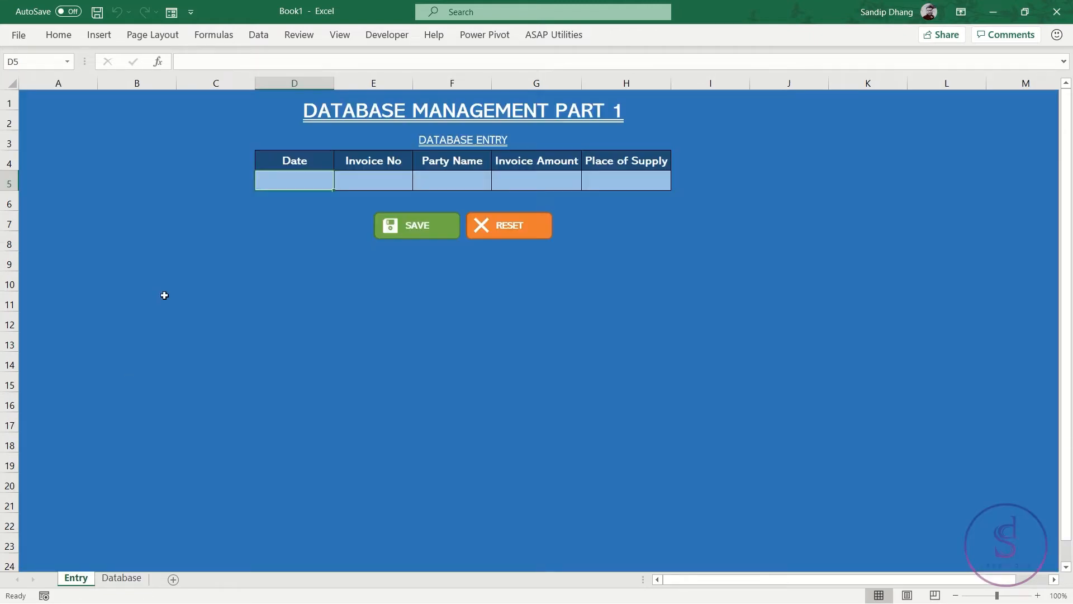
{"action": "type", "text": "2-"}
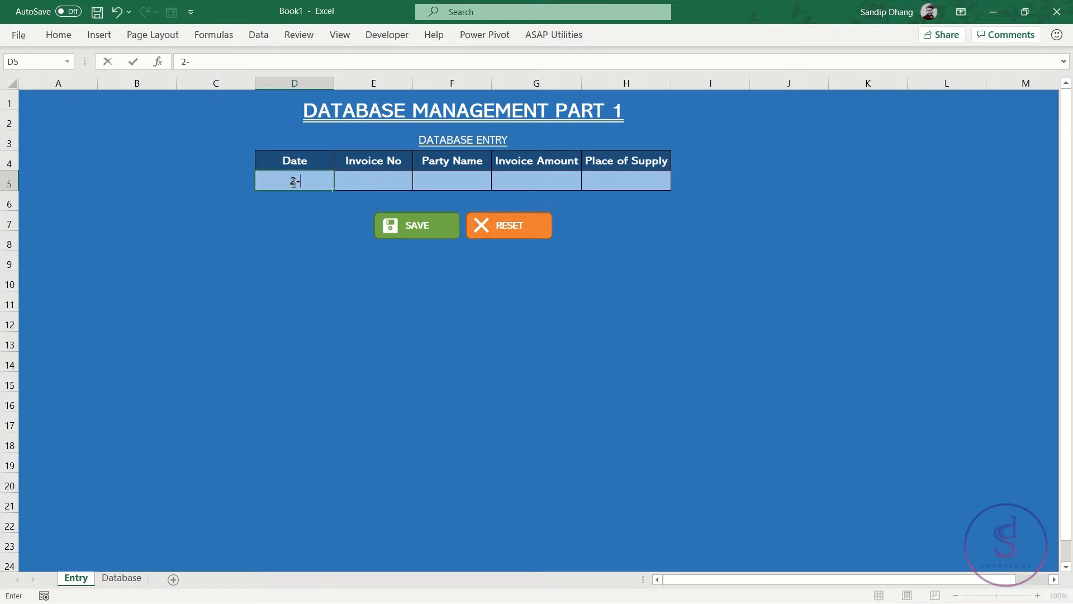
{"action": "type", "text": "5-02"}
{"action": "key", "text": "BackSpace"}
{"action": "key", "text": "BackSpace"}
{"action": "type", "text": "2020"}
{"action": "key", "text": "Tab"}
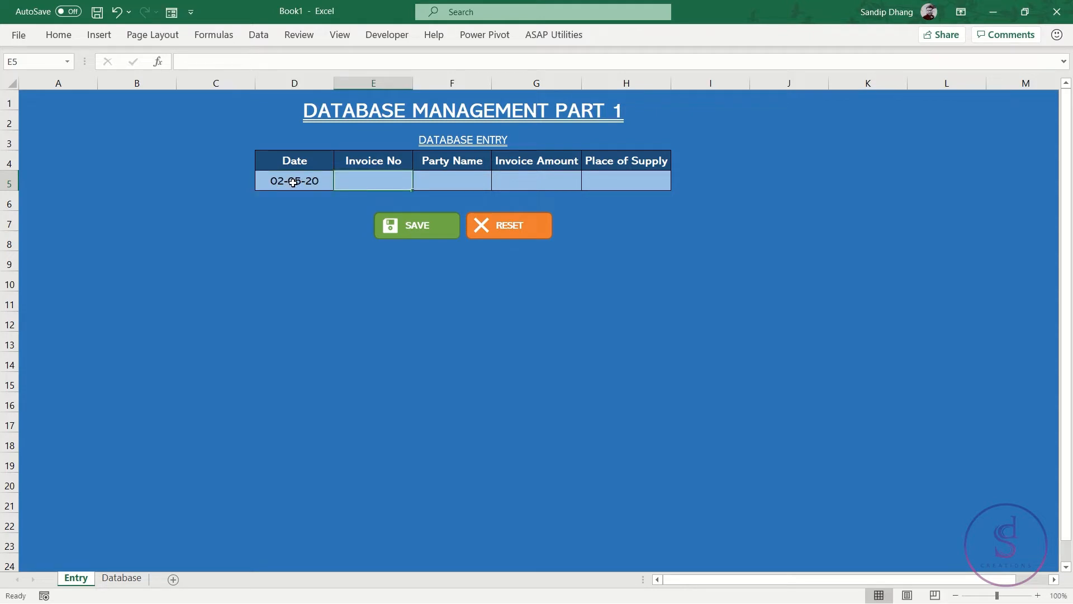
{"action": "type", "text": "INV/002"}
{"action": "key", "text": "Tab"}
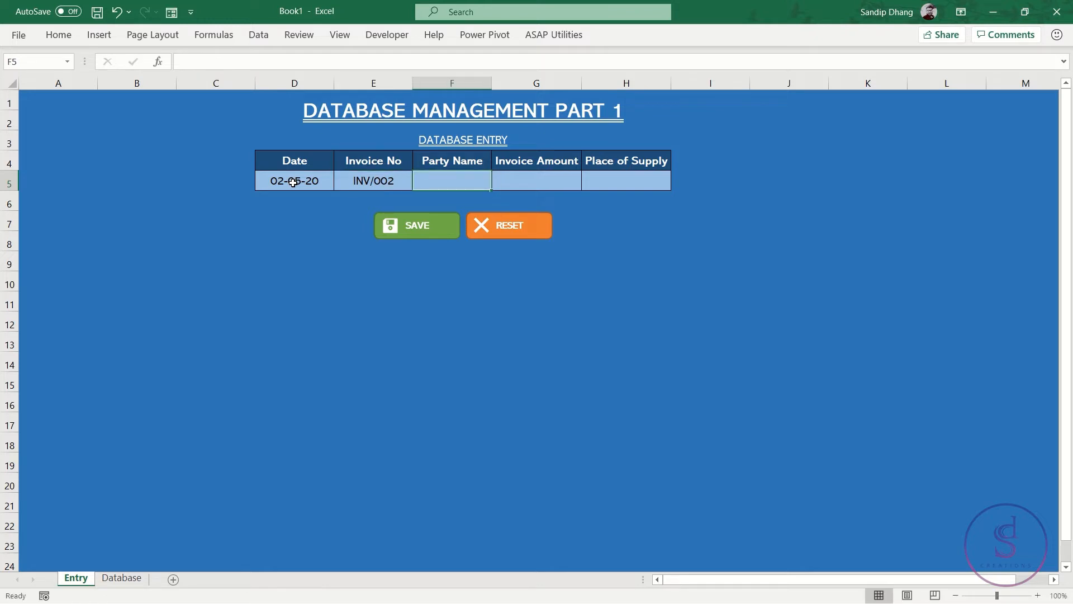
Fill in party name SD, invoice amount 10,000 and place of supply Gujarat for the second record
{"action": "type", "text": "SD"}
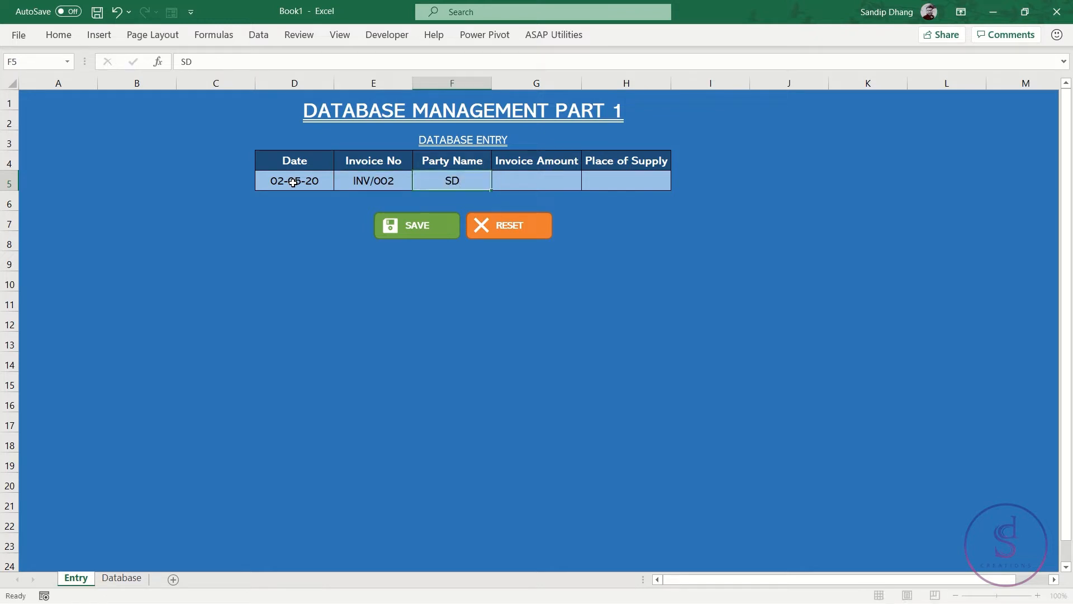
{"action": "key", "text": "Tab"}
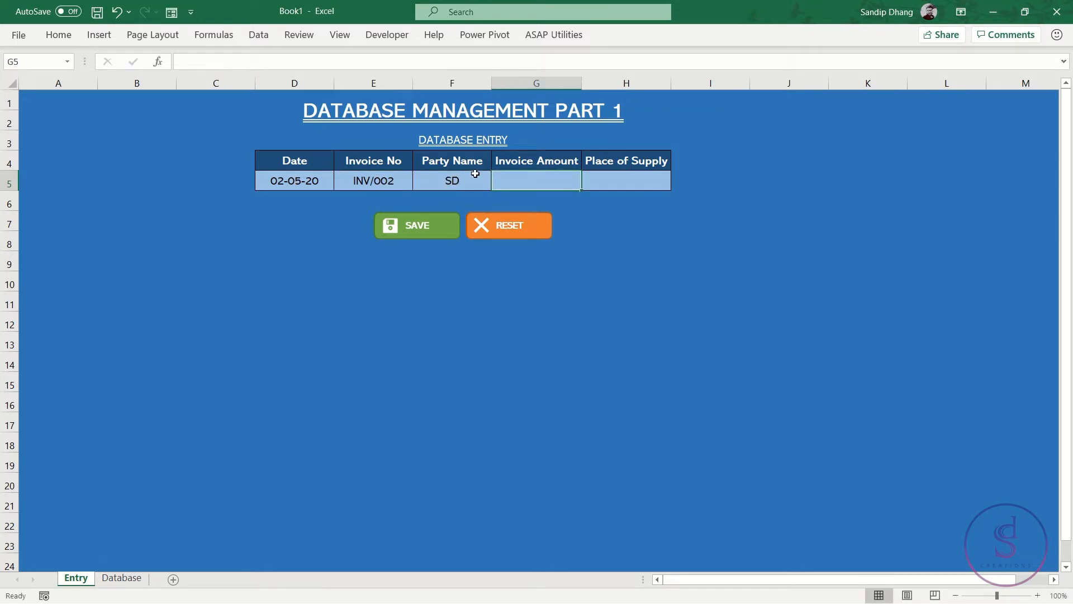
{"action": "type", "text": "10,000"}
{"action": "key", "text": "Tab"}
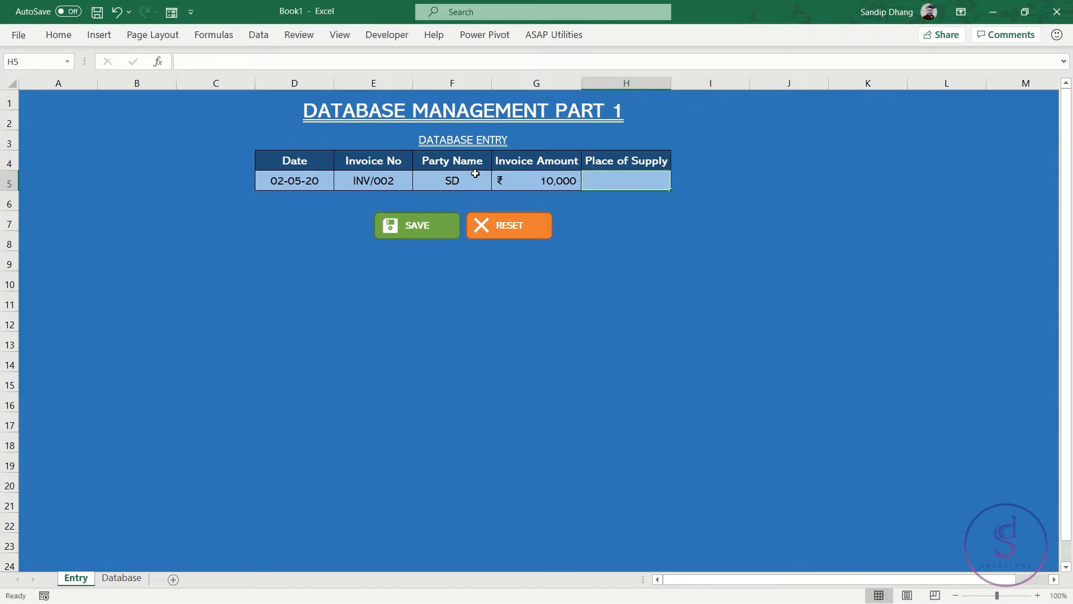
{"action": "type", "text": "Gujarat"}
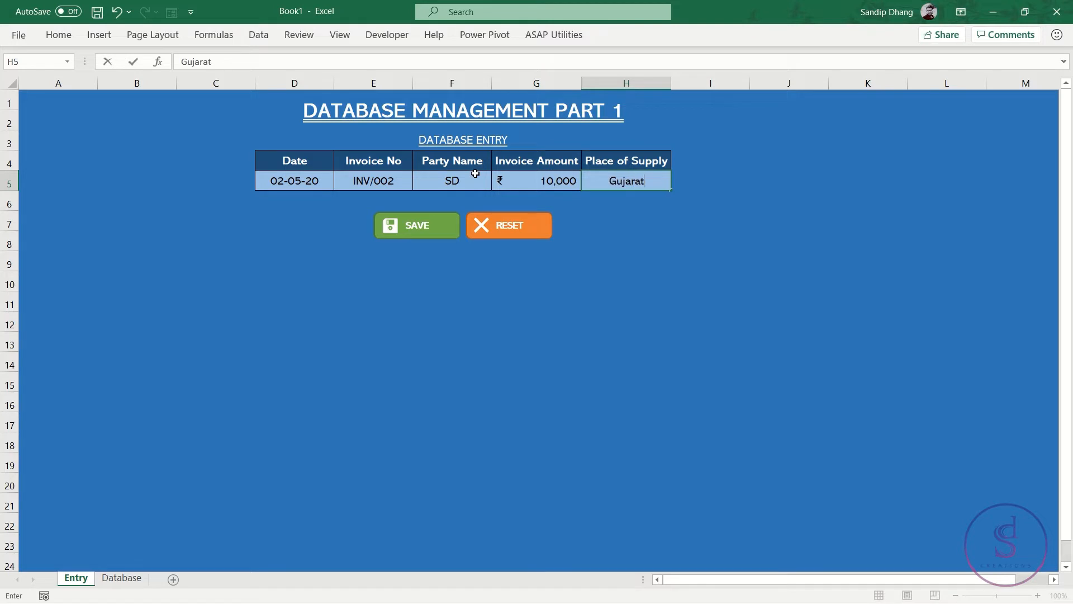
Save the INV/002 record and check its row on the Database sheet
{"action": "left_click", "coordinate": [438, 235]}
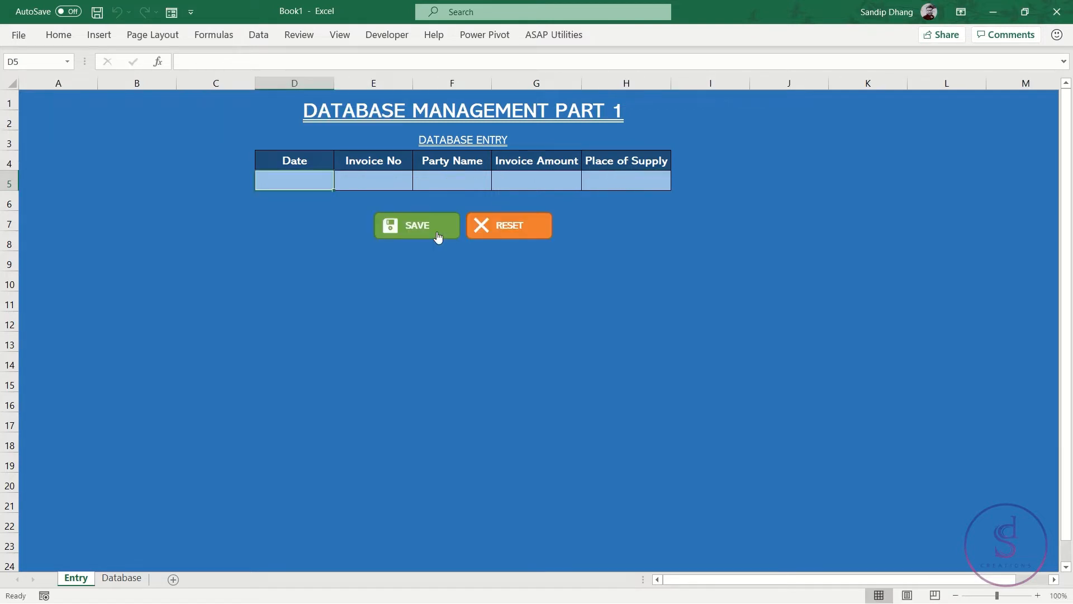
{"action": "left_click", "coordinate": [134, 578]}
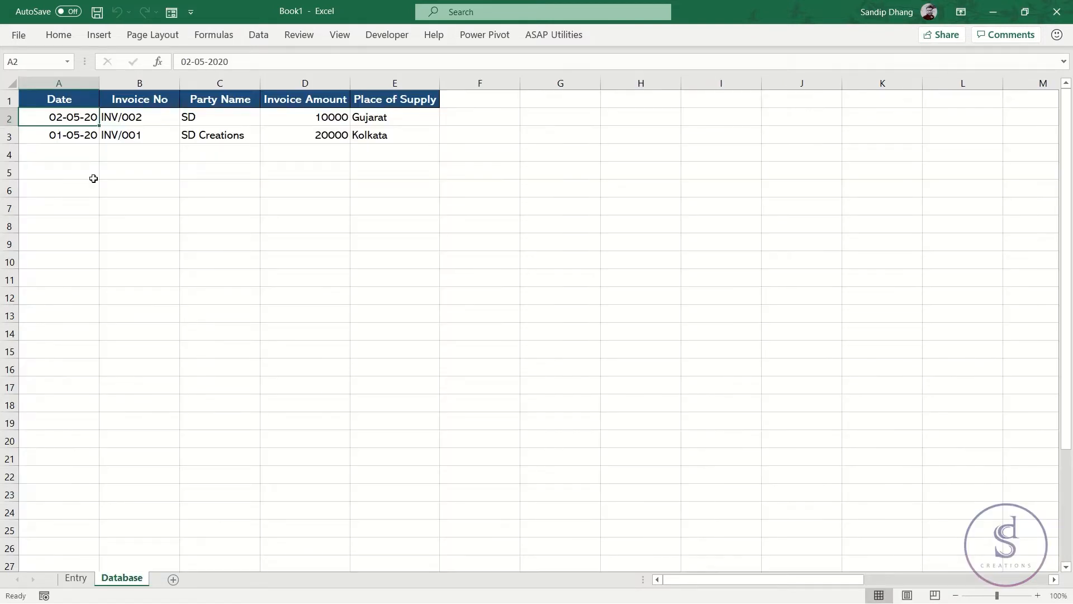
{"action": "left_click_drag", "start_coordinate": [83, 120], "coordinate": [367, 128]}
{"action": "left_click", "coordinate": [46, 117]}
Fill the Entry sheet's row with a dummy record dated 05-05-20 using jtcj, jcj and cj, and reset the form
{"action": "left_click", "coordinate": [76, 578]}
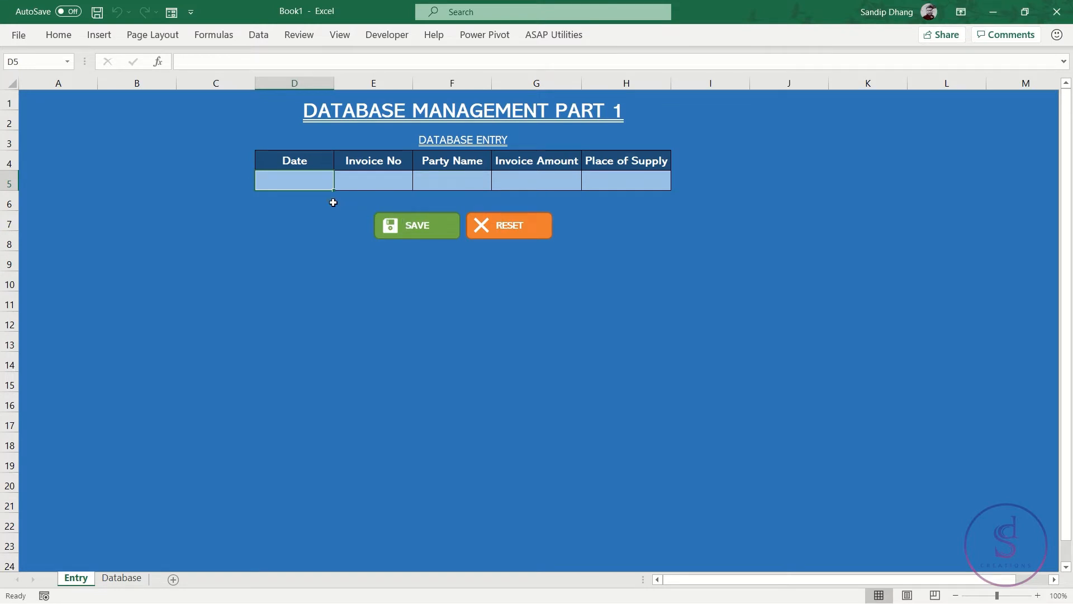
{"action": "type", "text": "5-"}
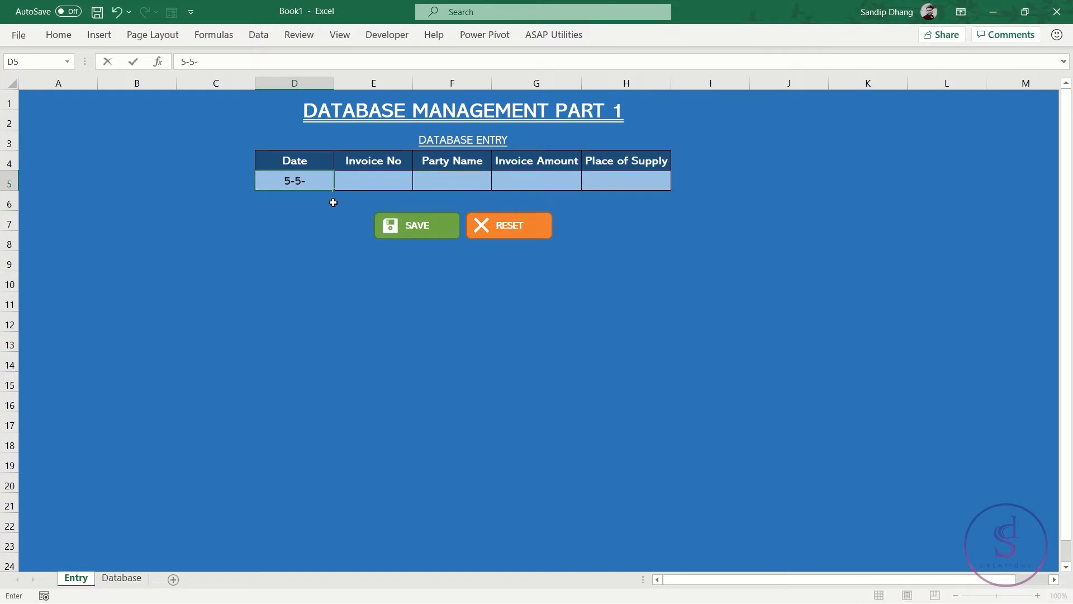
{"action": "type", "text": "05-20"}
{"action": "key", "text": "Tab"}
{"action": "type", "text": "jtcj"}
{"action": "key", "text": "Tab"}
{"action": "type", "text": "jcj"}
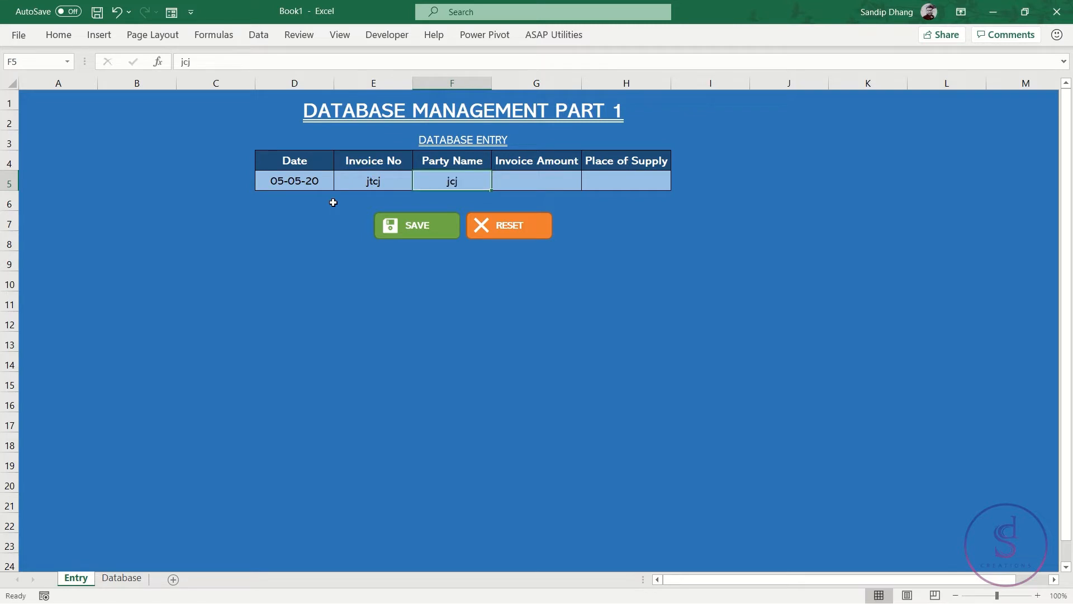
{"action": "key", "text": "Tab"}
{"action": "type", "text": "cj"}
{"action": "key", "text": "Tab"}
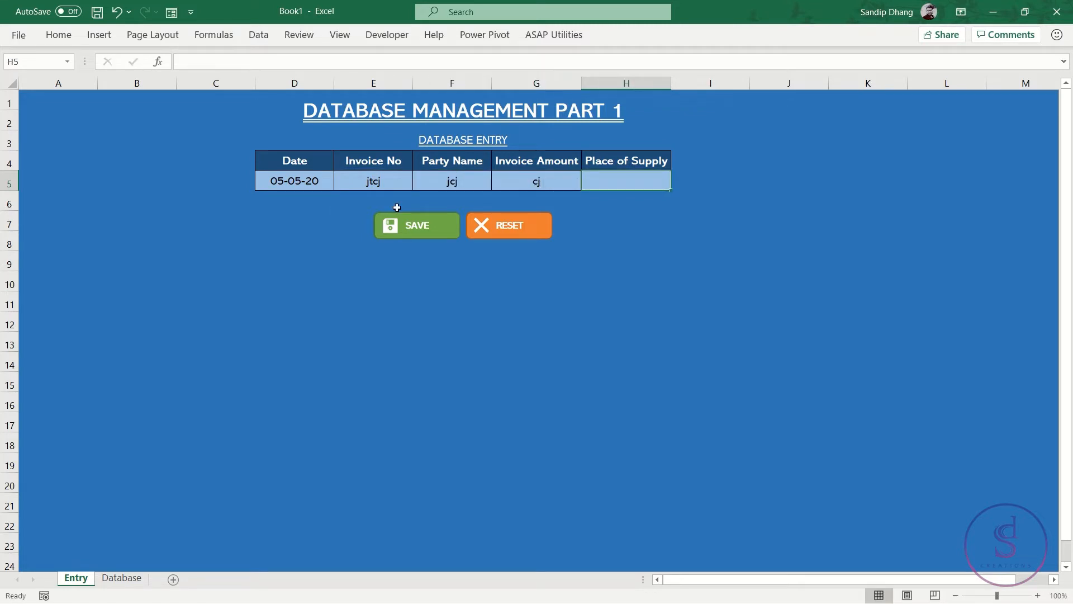
{"action": "left_click", "coordinate": [511, 227]}
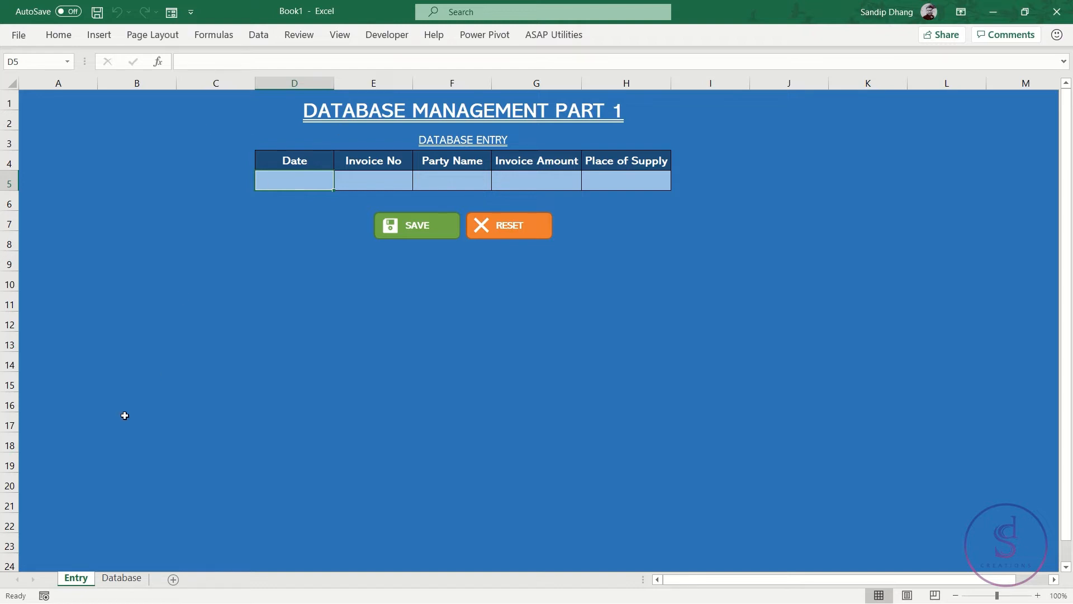
Create a new blank workbook and keep the Home ribbon permanently expanded
{"action": "key", "text": "ctrl+n"}
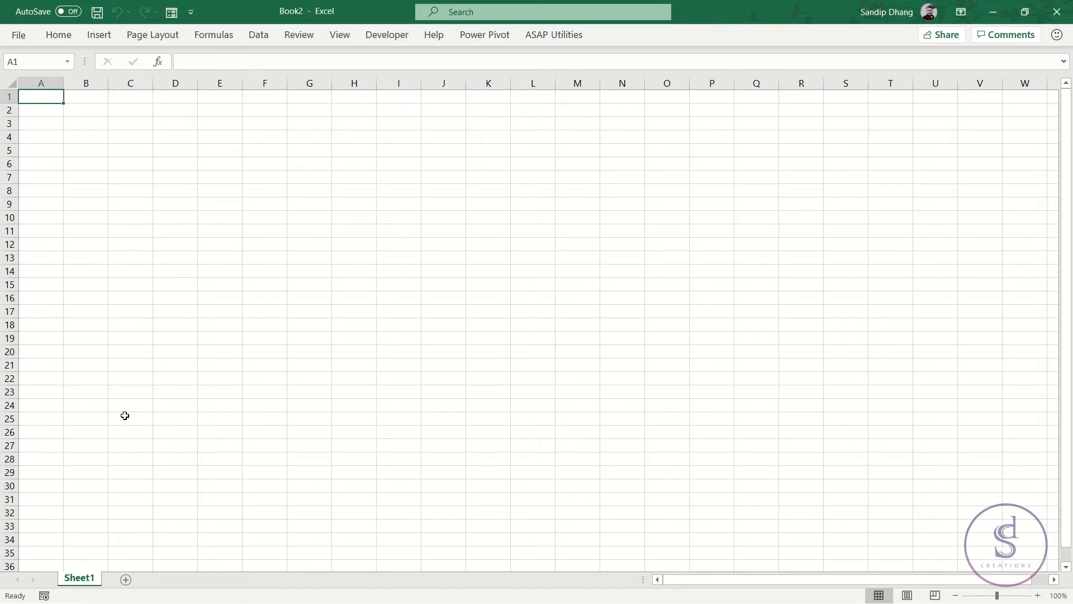
{"action": "left_click", "coordinate": [67, 40]}
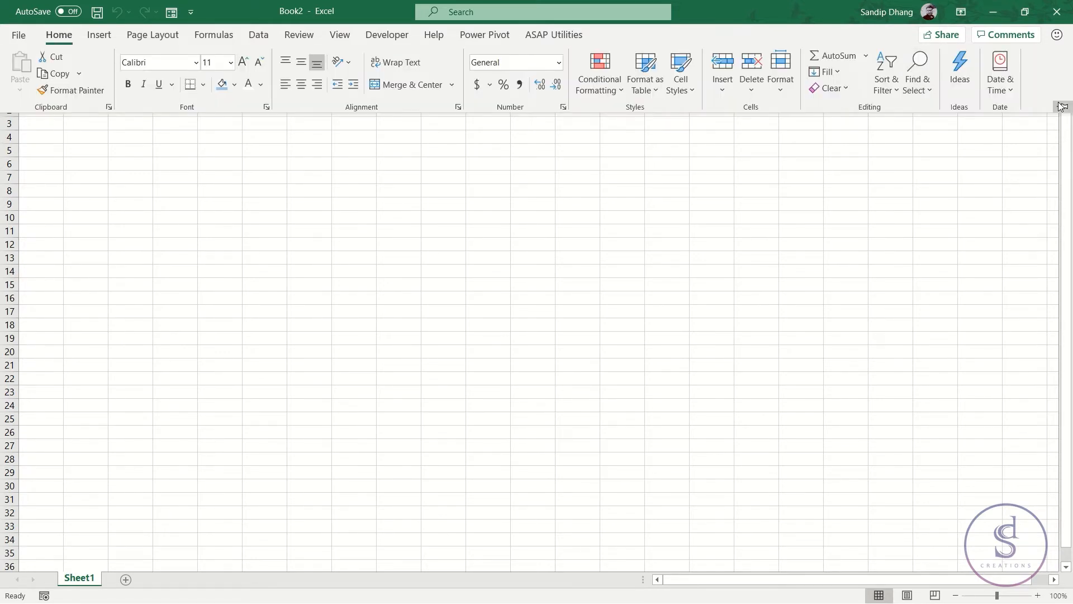
{"action": "left_click", "coordinate": [1061, 106]}
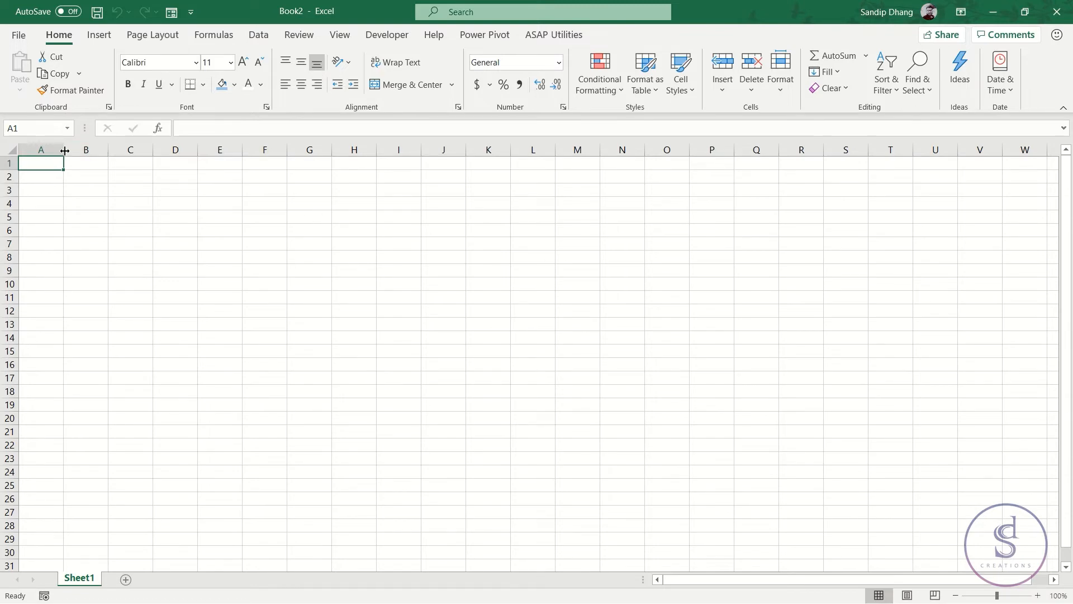
Widen all columns and increase the height of all rows on Sheet1
{"action": "left_click", "coordinate": [13, 149]}
{"action": "left_click_drag", "start_coordinate": [65, 154], "coordinate": [88, 153]}
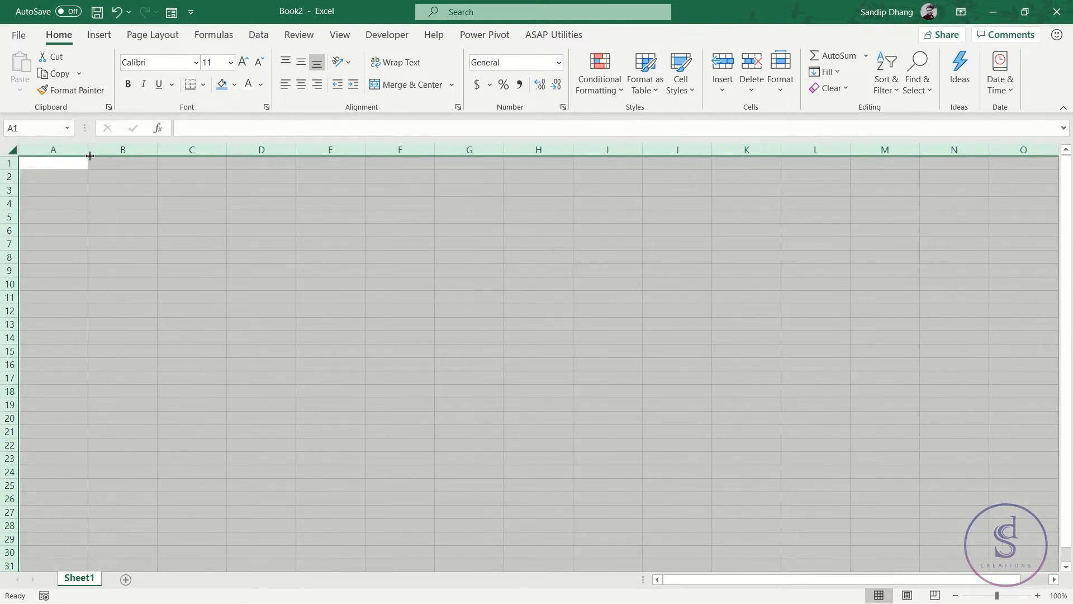
{"action": "left_click_drag", "start_coordinate": [9, 170], "coordinate": [10, 180]}
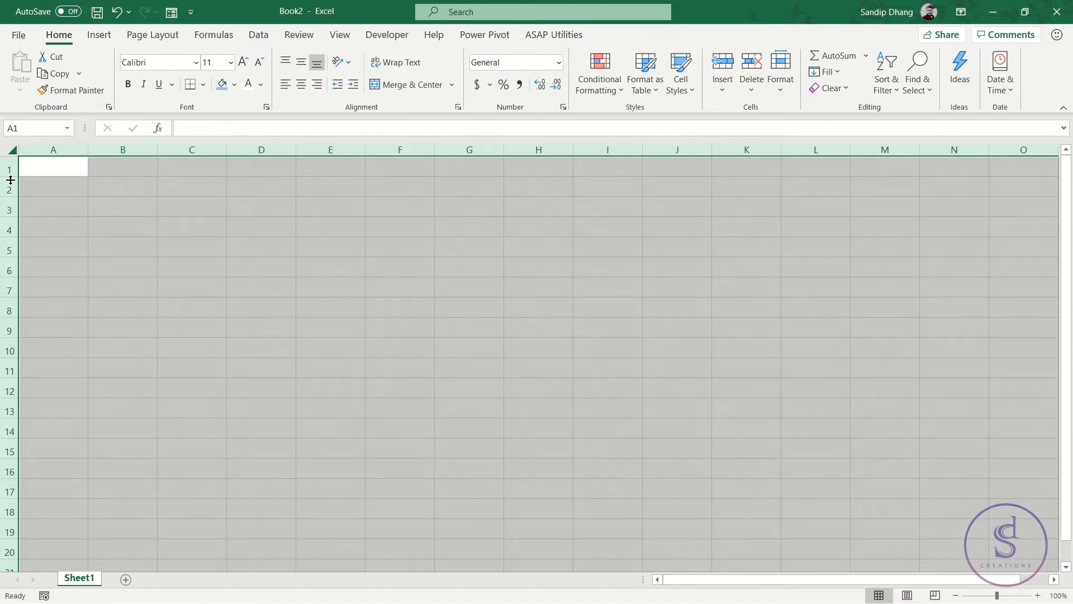
{"action": "left_click_drag", "start_coordinate": [87, 147], "coordinate": [96, 147]}
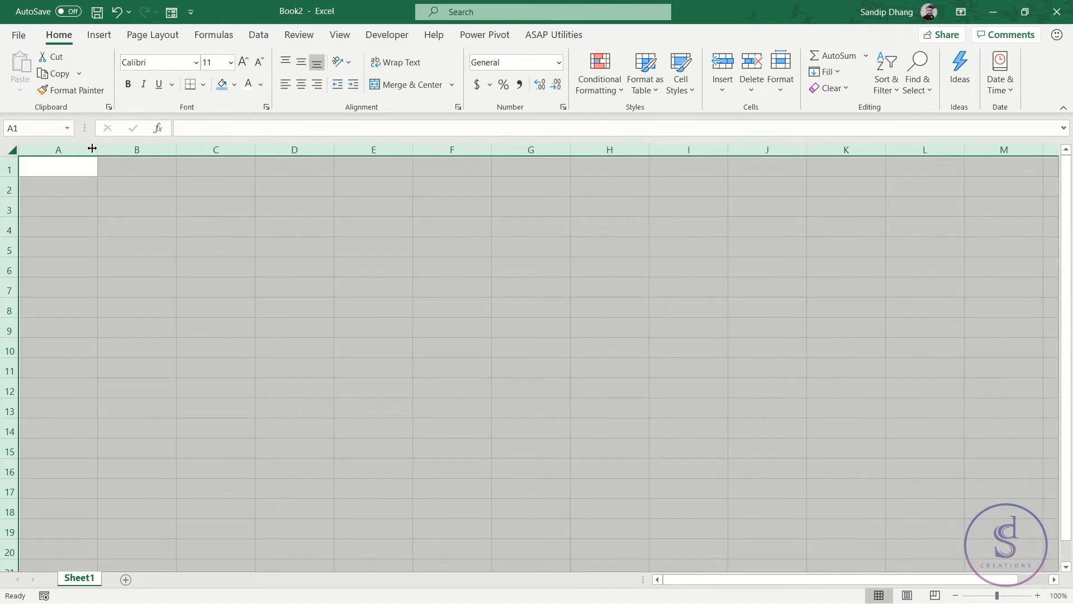
{"action": "left_click", "coordinate": [61, 165]}
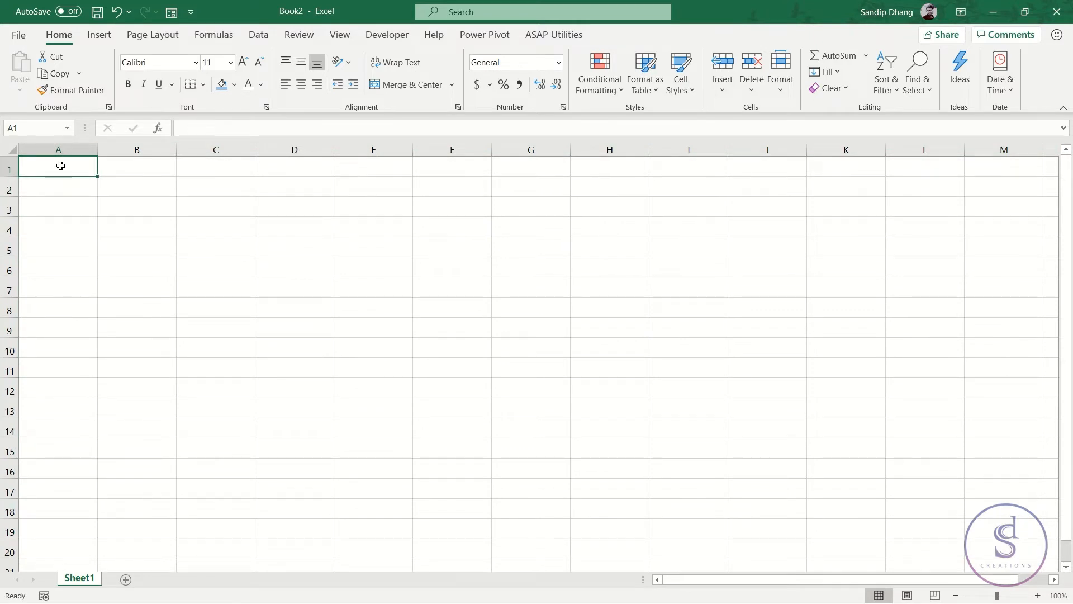
Rename Sheet1 as Entry
{"action": "left_click", "coordinate": [10, 151]}
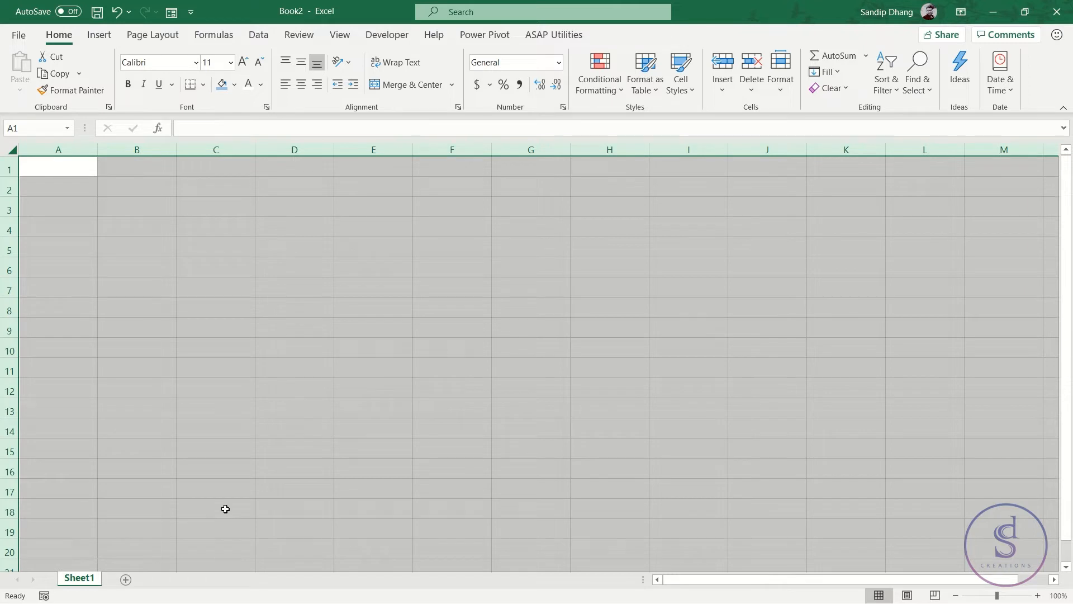
{"action": "double_click", "coordinate": [92, 581]}
{"action": "type", "text": "Entry"}
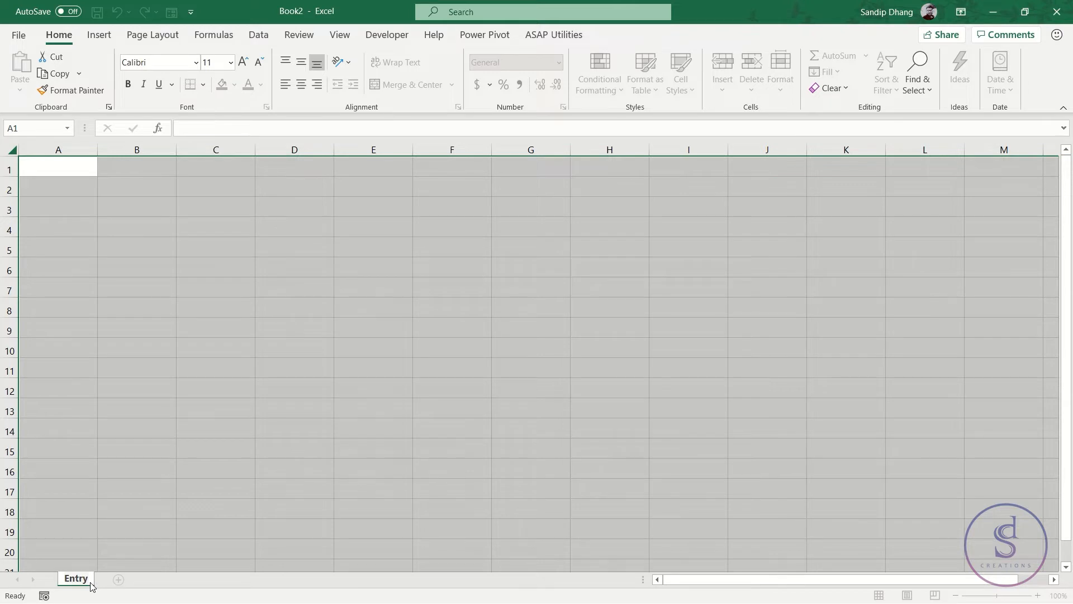
{"action": "key", "text": "Return"}
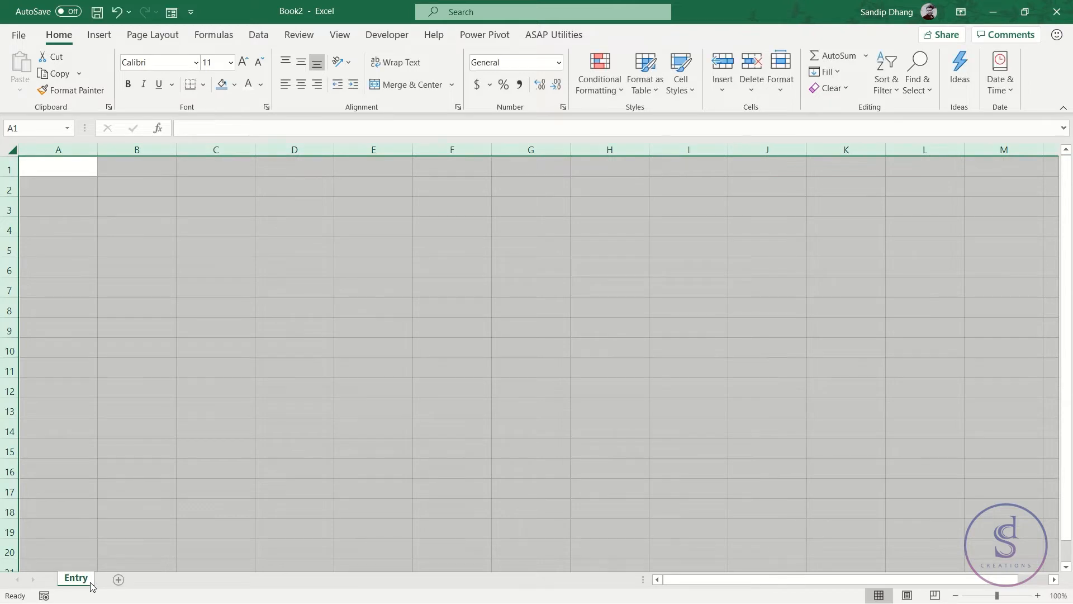
Add a second worksheet and name it Database
{"action": "left_click", "coordinate": [118, 580]}
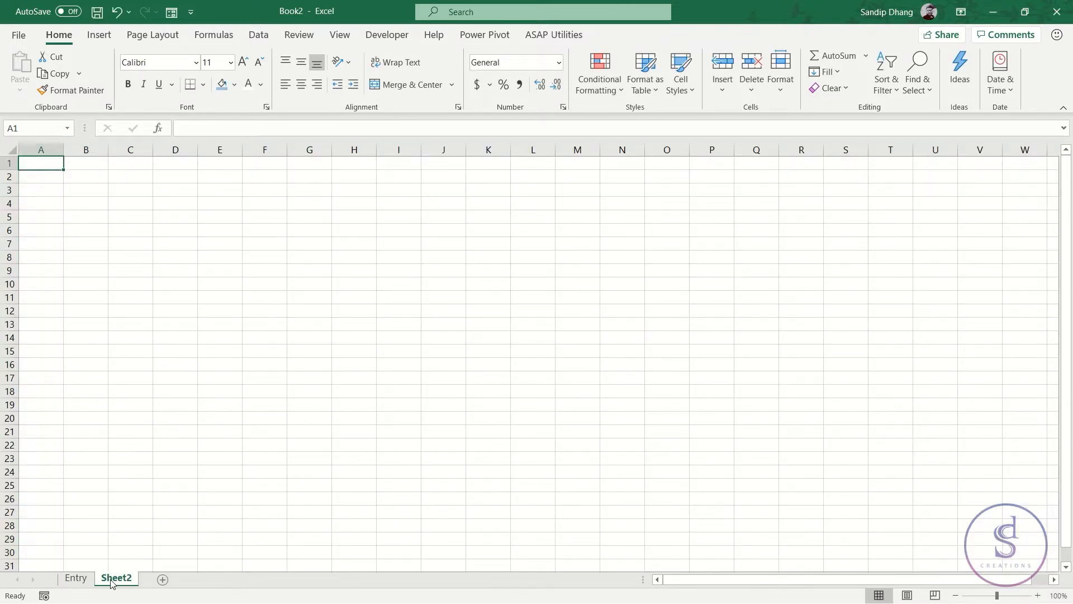
{"action": "double_click", "coordinate": [112, 579]}
{"action": "type", "text": "Database"}
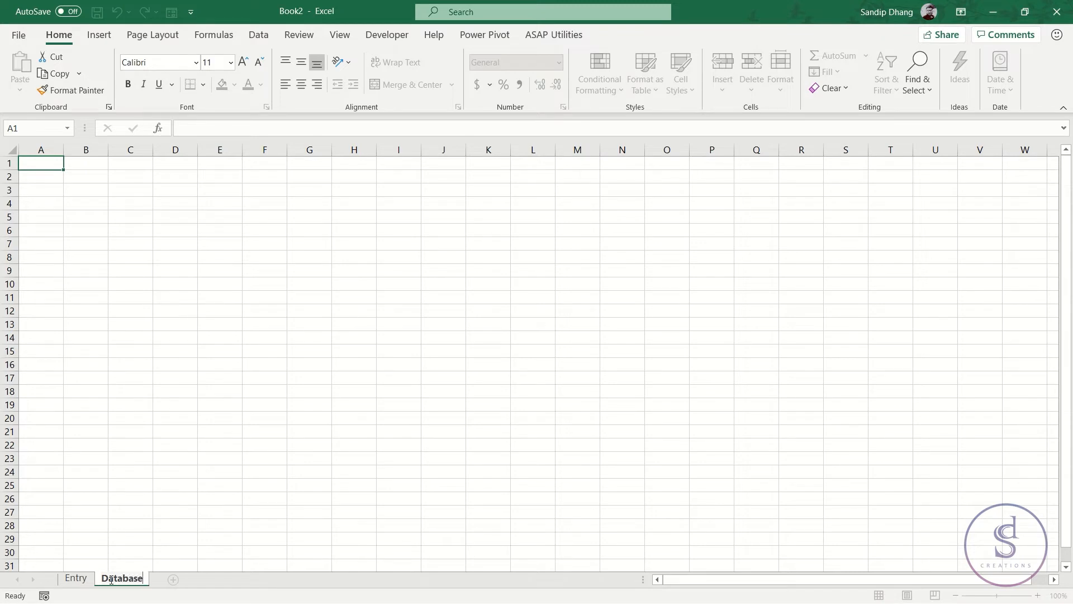
{"action": "key", "text": "Return"}
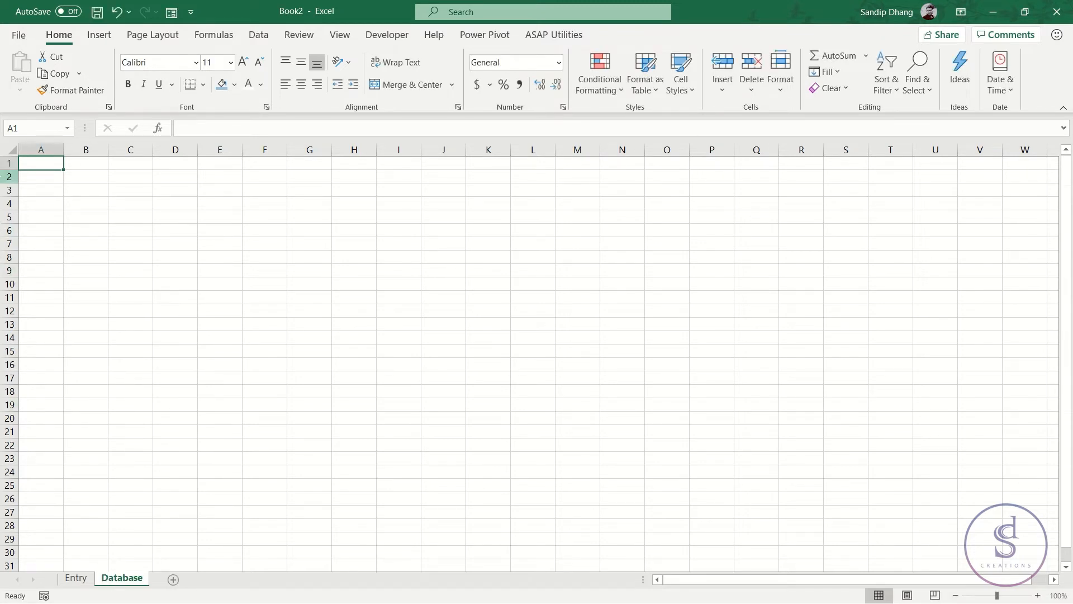
Widen all columns and increase the height of all rows on the Database sheet
{"action": "left_click", "coordinate": [12, 150]}
{"action": "left_click_drag", "start_coordinate": [68, 151], "coordinate": [80, 151]}
{"action": "left_click_drag", "start_coordinate": [16, 171], "coordinate": [17, 178]}
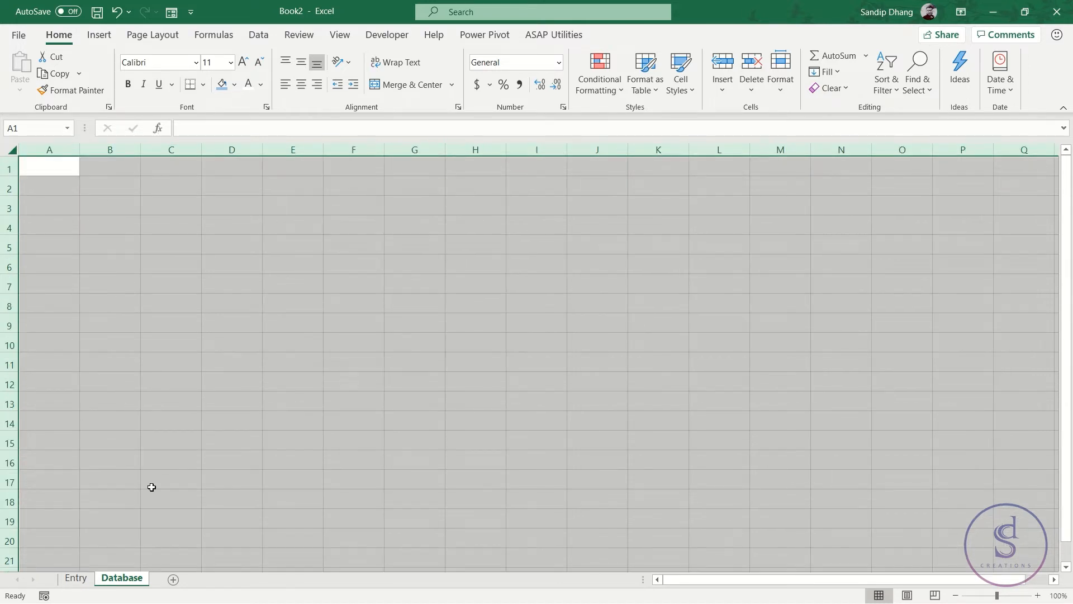
Fill every cell of the Entry sheet with a darker shade of the blue theme color
{"action": "left_click", "coordinate": [75, 577]}
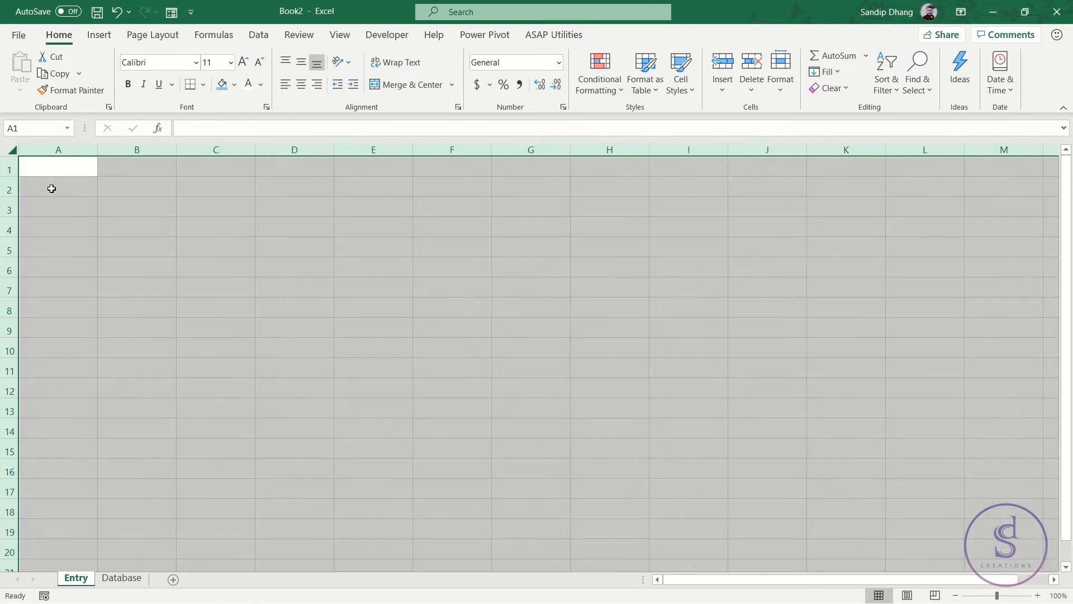
{"action": "left_click", "coordinate": [234, 85]}
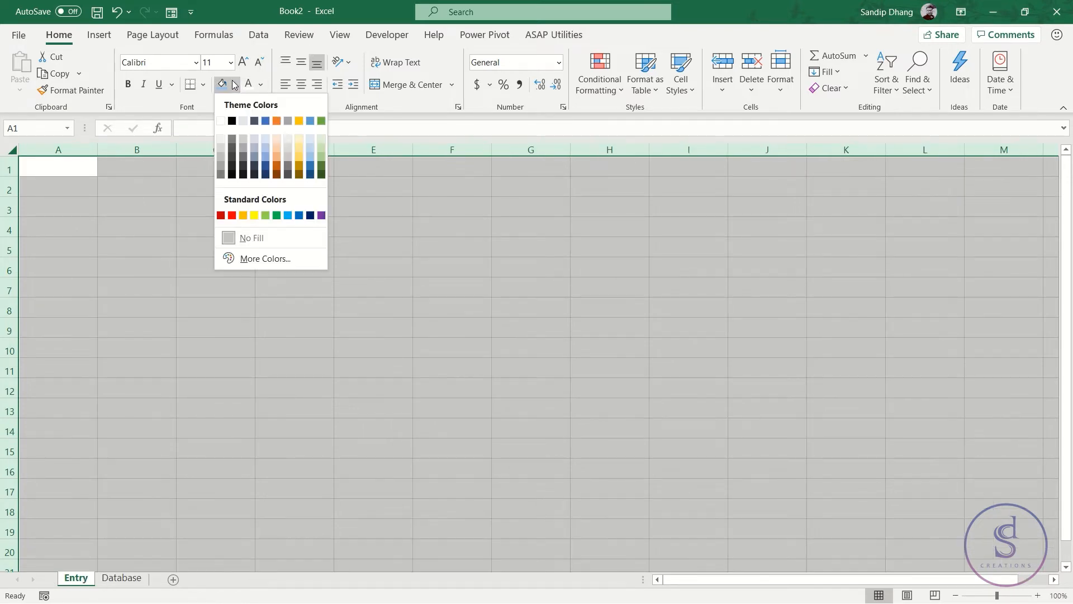
{"action": "left_click", "coordinate": [313, 165]}
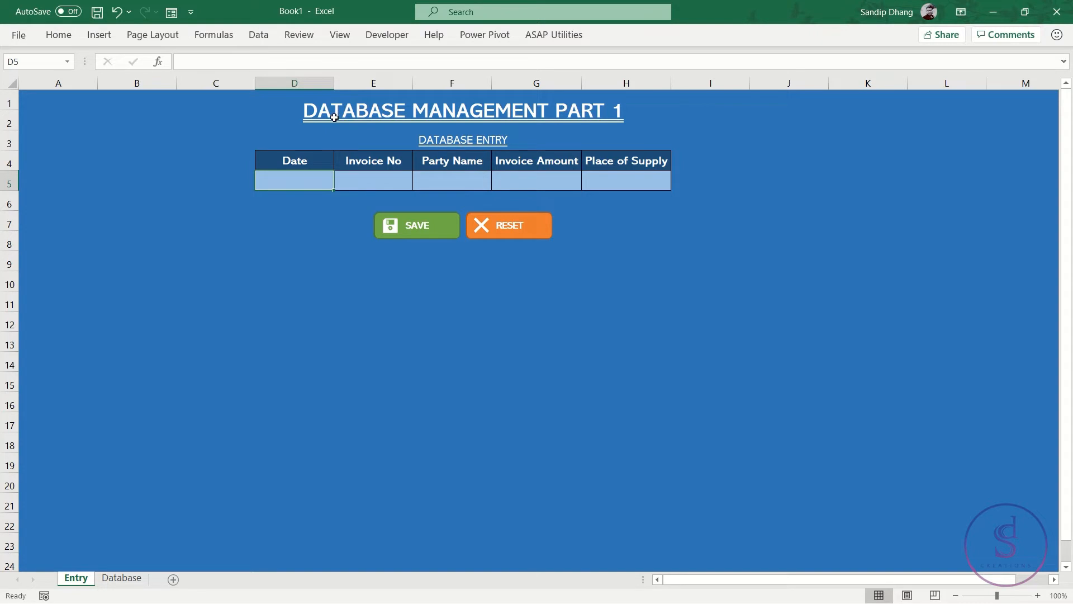
Copy the title, headings and blank input row in D1:H5 of Book1's Entry sheet to D1 of Book2's Entry sheet
{"action": "left_click_drag", "start_coordinate": [334, 116], "coordinate": [333, 176]}
{"action": "key", "text": "ctrl+c"}
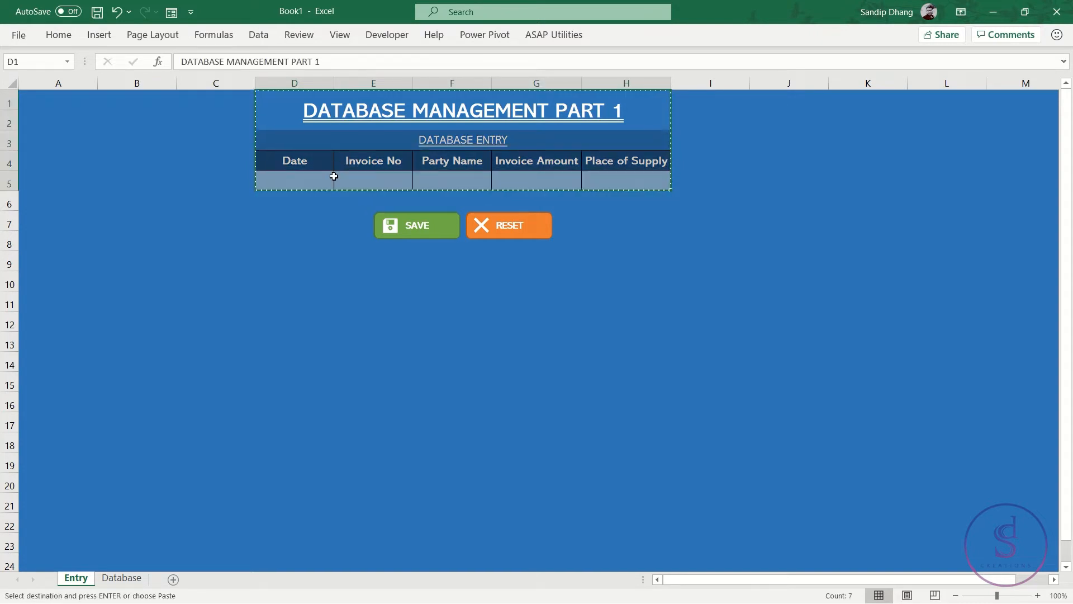
{"action": "key", "text": "alt+Tab"}
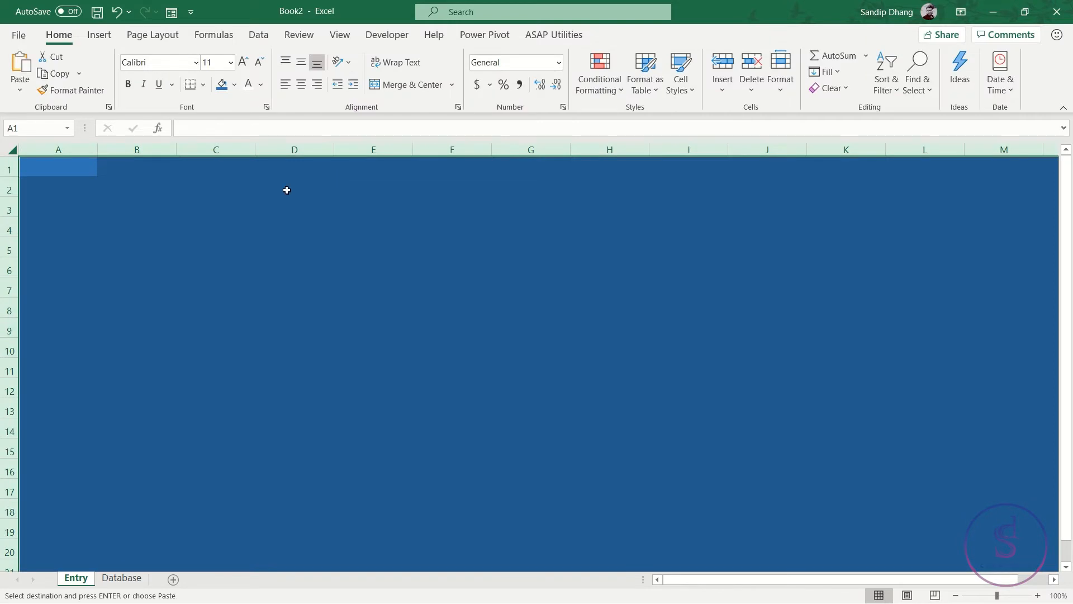
{"action": "left_click", "coordinate": [289, 162]}
{"action": "key", "text": "Return"}
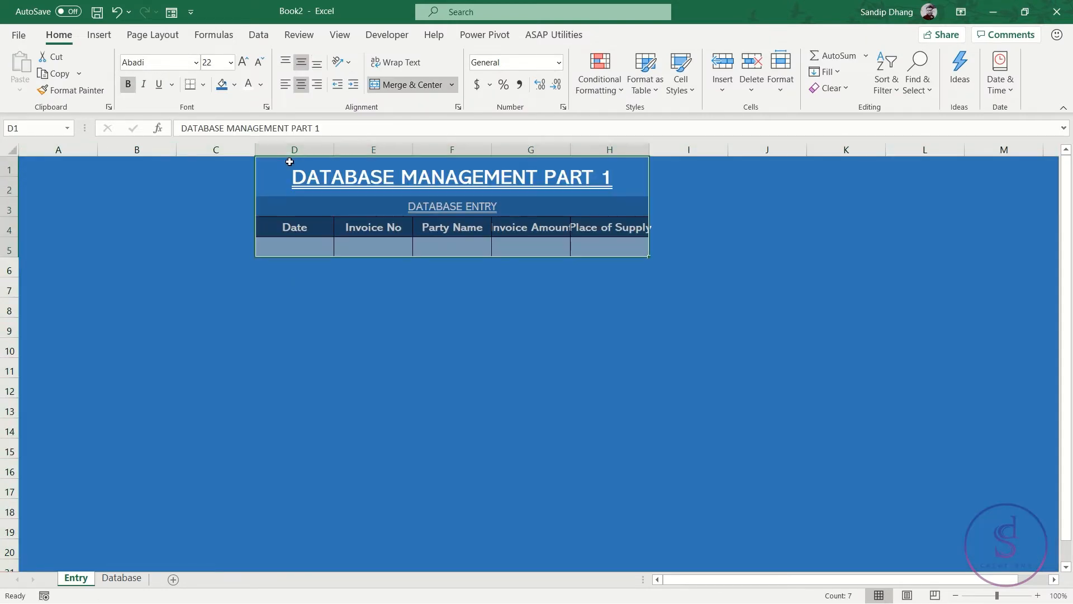
{"action": "left_click", "coordinate": [417, 312]}
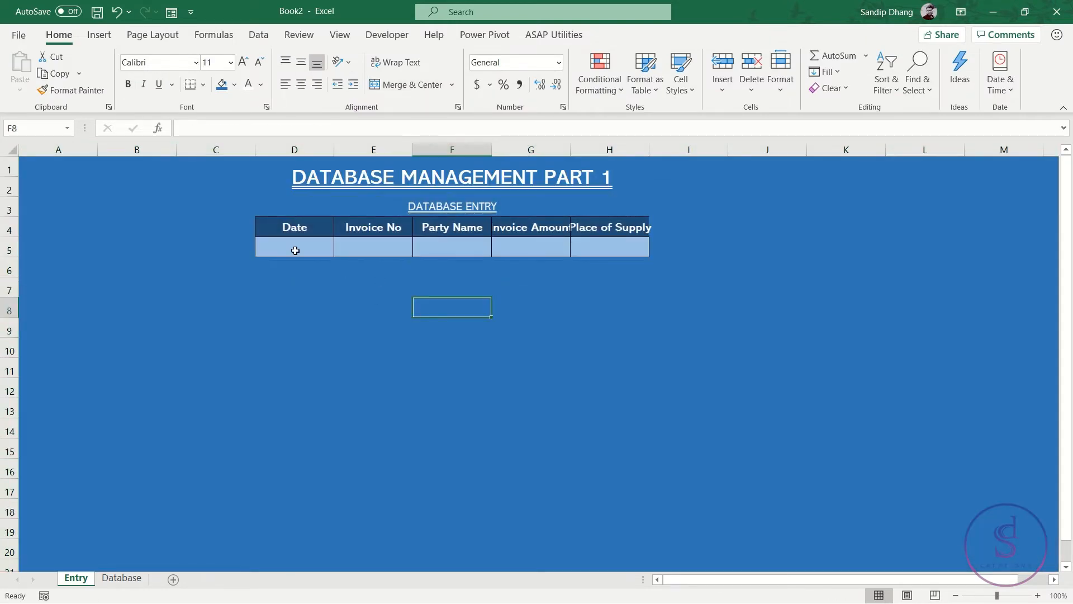
Widen columns H and G so the Place of Supply and Invoice Amount headings fit
{"action": "left_click_drag", "start_coordinate": [288, 244], "coordinate": [637, 229]}
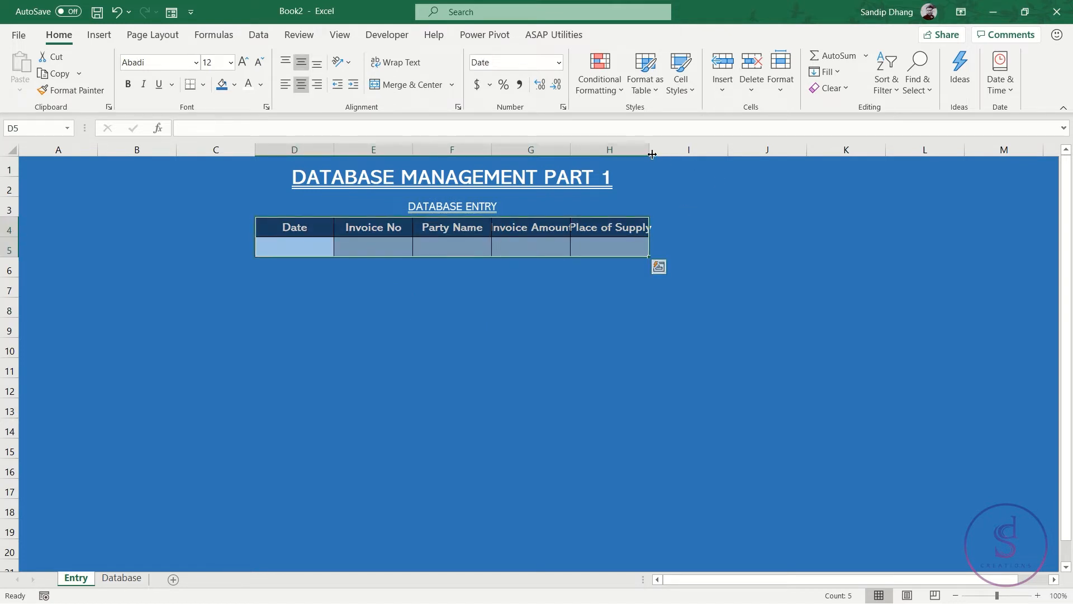
{"action": "left_click_drag", "start_coordinate": [652, 154], "coordinate": [662, 154]}
{"action": "left_click", "coordinate": [309, 246]}
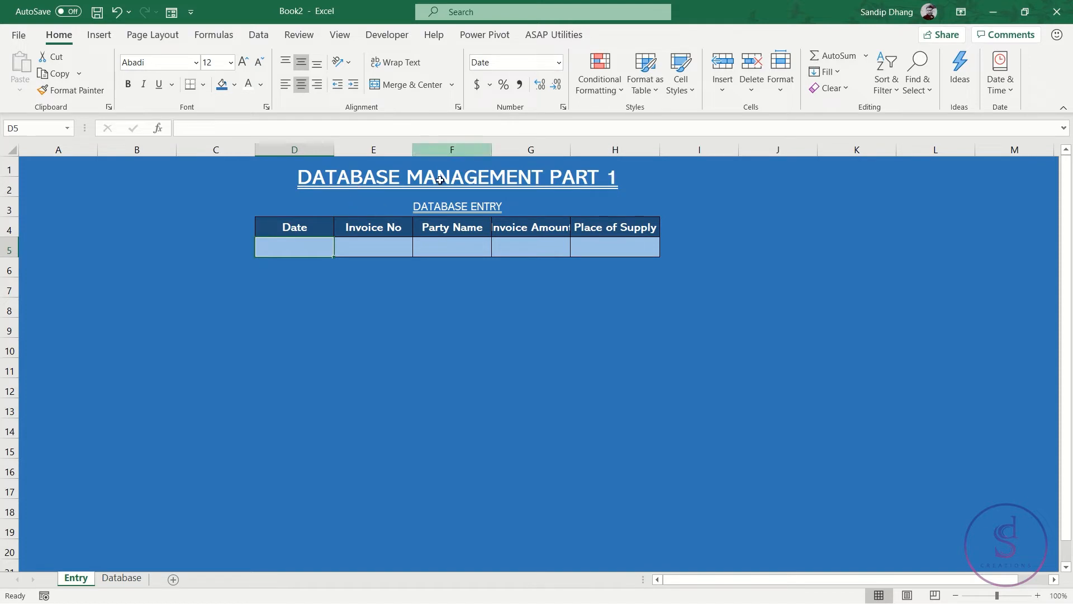
{"action": "left_click_drag", "start_coordinate": [571, 150], "coordinate": [582, 150]}
Test the Invoice Amount cell's number format by entering 252 in G5, and clear the cell
{"action": "left_click", "coordinate": [539, 249]}
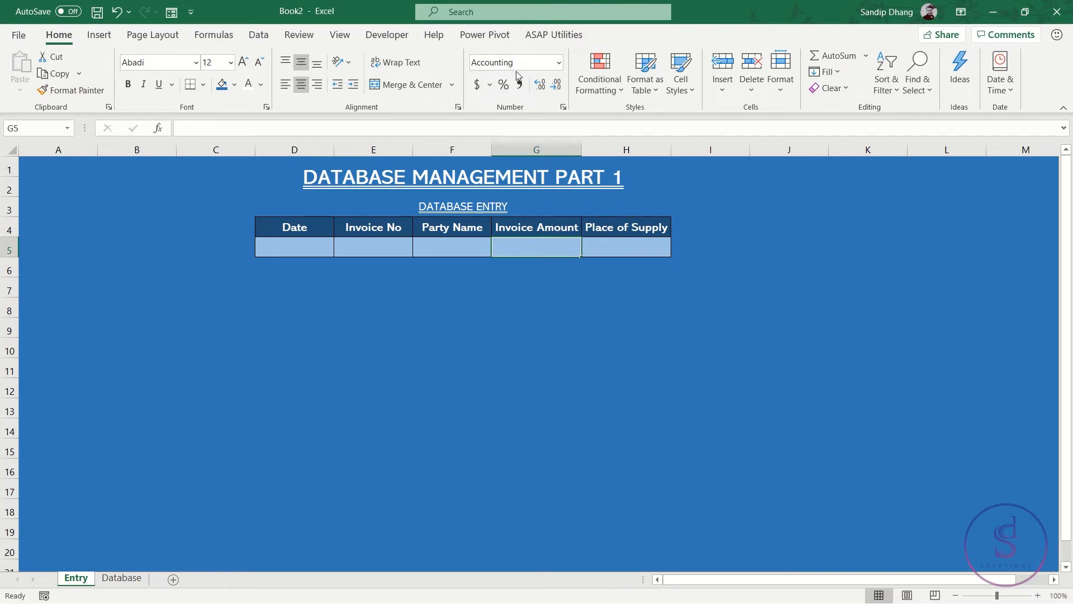
{"action": "type", "text": "252"}
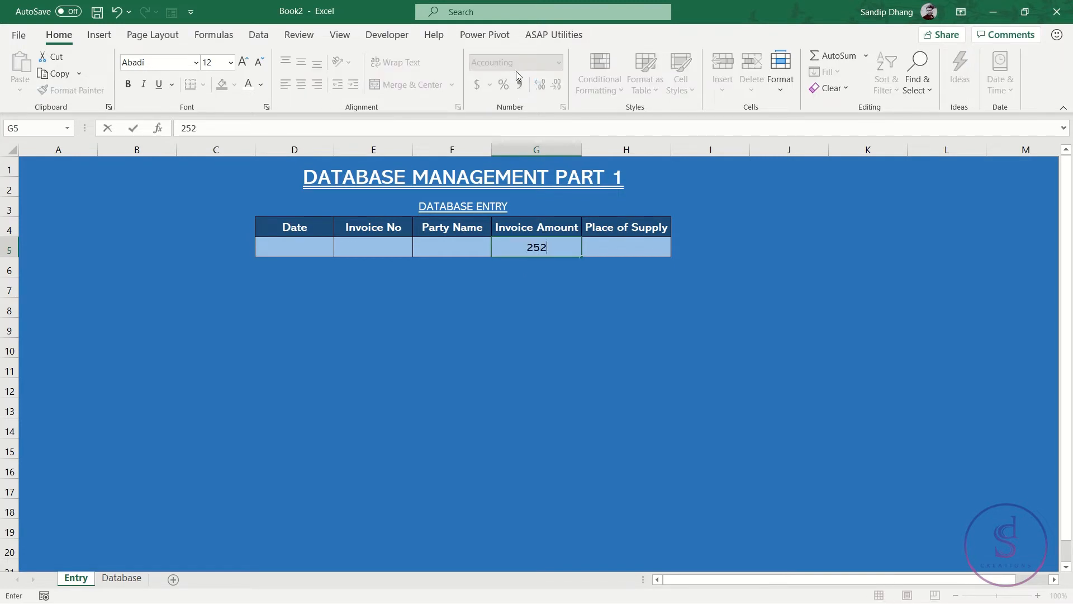
{"action": "key", "text": "Return"}
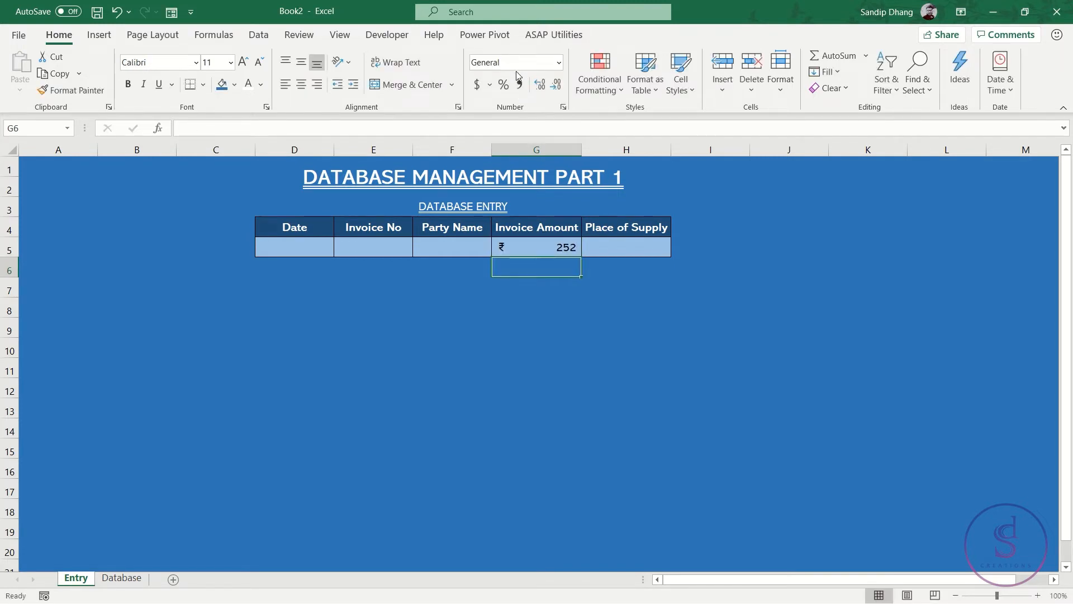
{"action": "left_click", "coordinate": [545, 250]}
{"action": "key", "text": "Delete"}
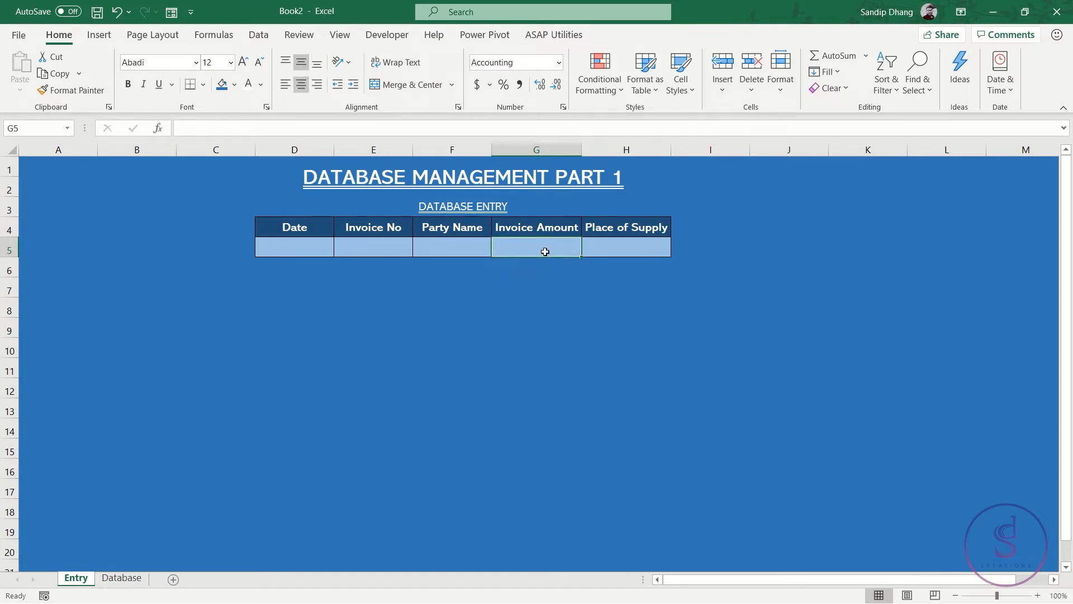
Copy the header row D4:H4 of the Entry sheet to cell A1 of the Database sheet
{"action": "left_click_drag", "start_coordinate": [301, 229], "coordinate": [619, 227]}
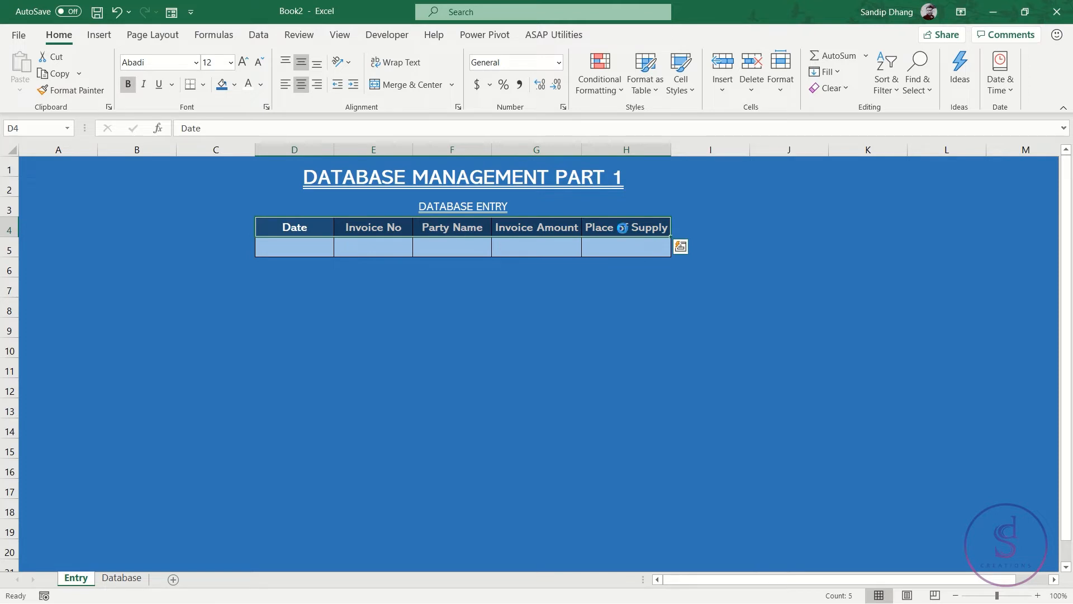
{"action": "key", "text": "ctrl+c"}
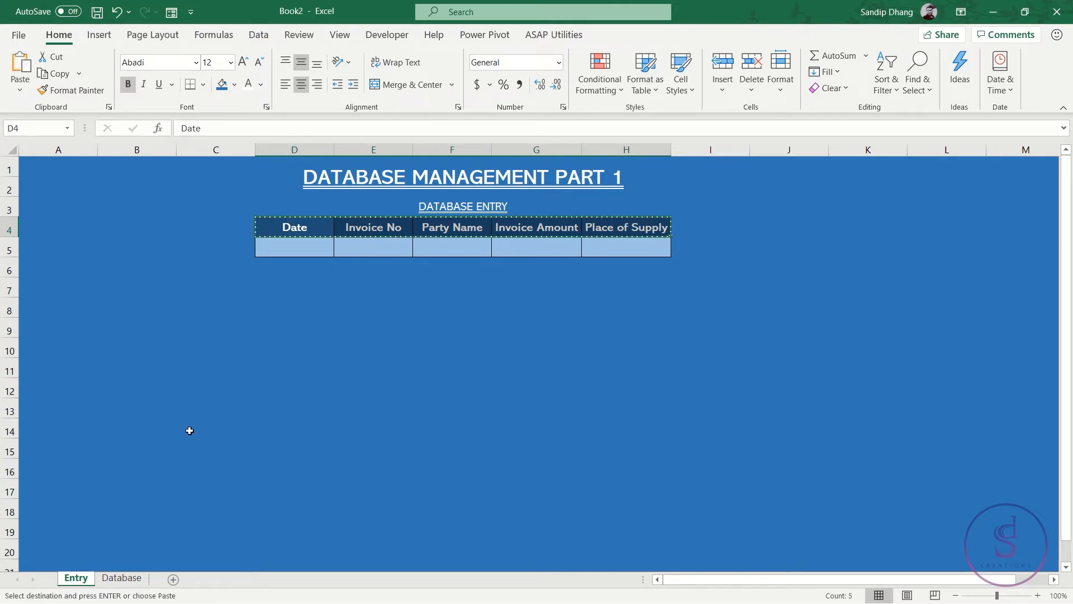
{"action": "left_click", "coordinate": [120, 578]}
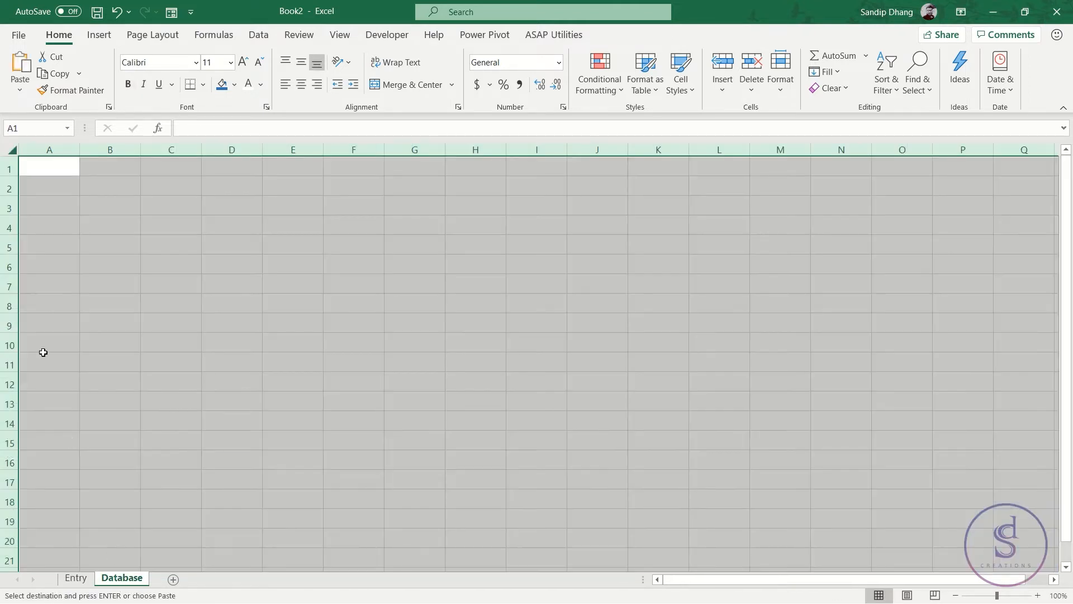
{"action": "left_click", "coordinate": [55, 170]}
{"action": "key", "text": "Return"}
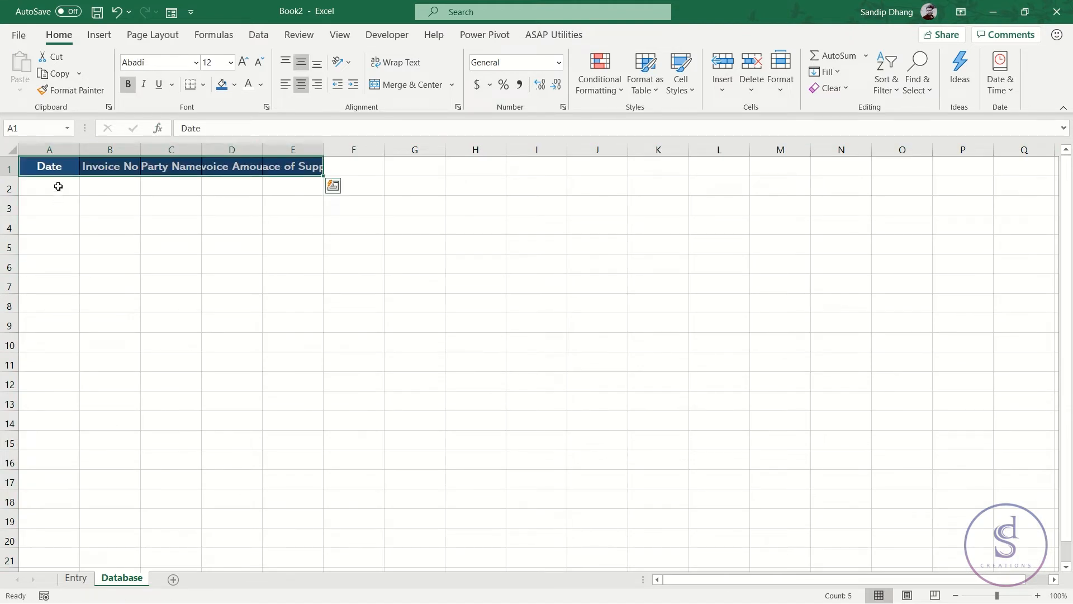
{"action": "left_click", "coordinate": [58, 187]}
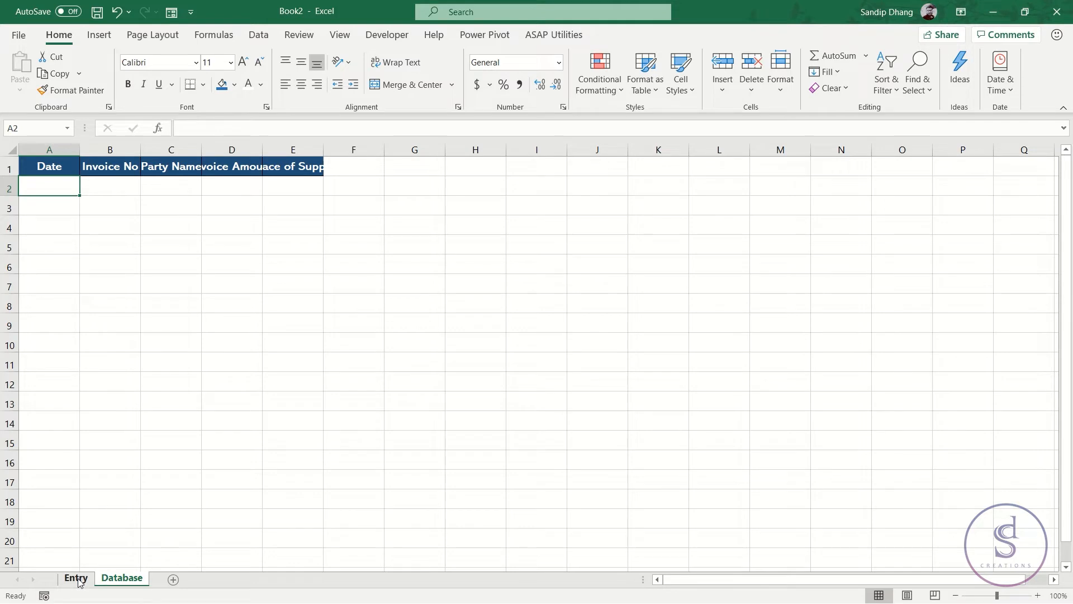
Modelled on Book1's buttons, place two identical rounded rectangles, 0.42" high and 1.41" wide, side by side below the Entry sheet's input row
{"action": "left_click", "coordinate": [76, 578]}
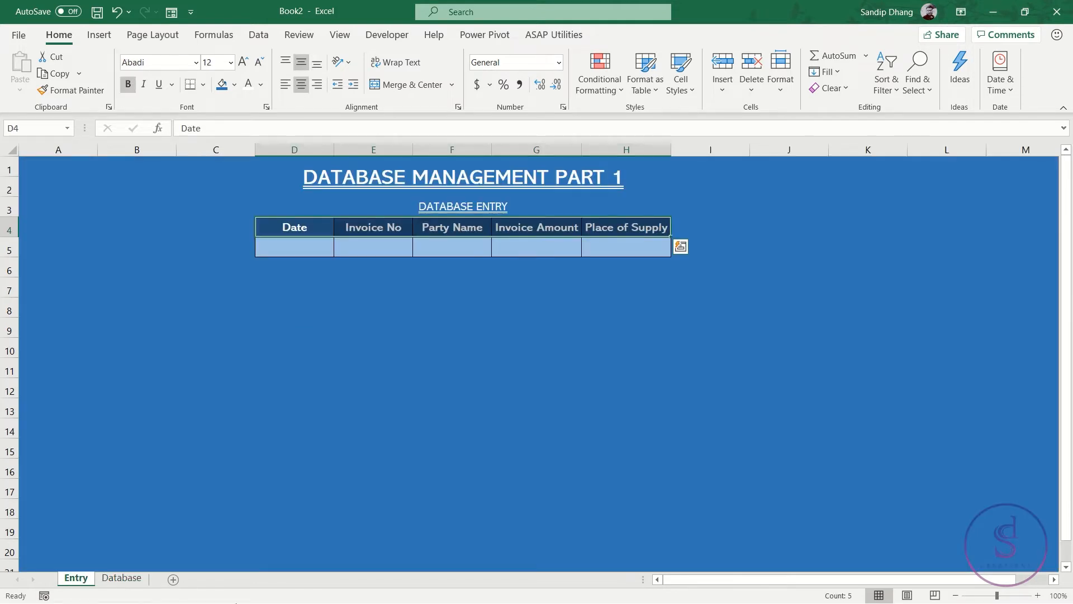
{"action": "key", "text": "alt+Tab"}
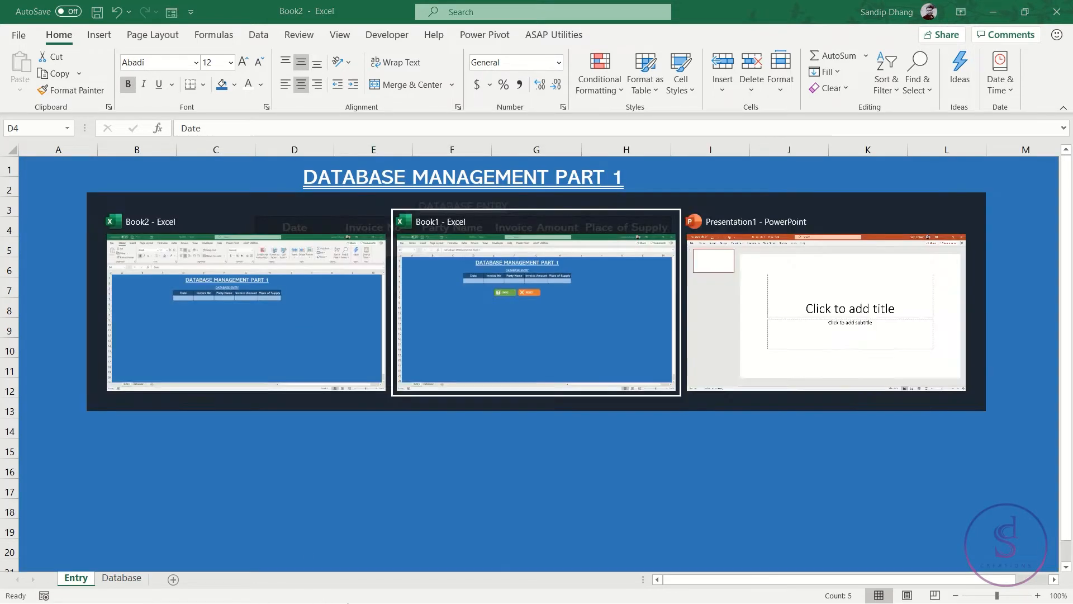
{"action": "left_click", "coordinate": [535, 275]}
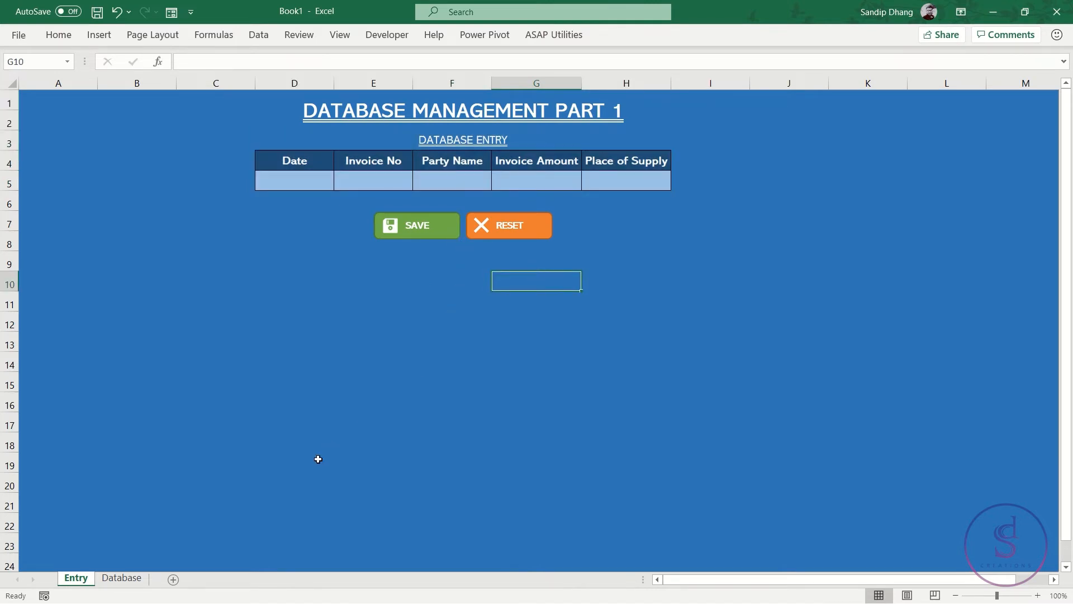
{"action": "key", "text": "alt+Tab"}
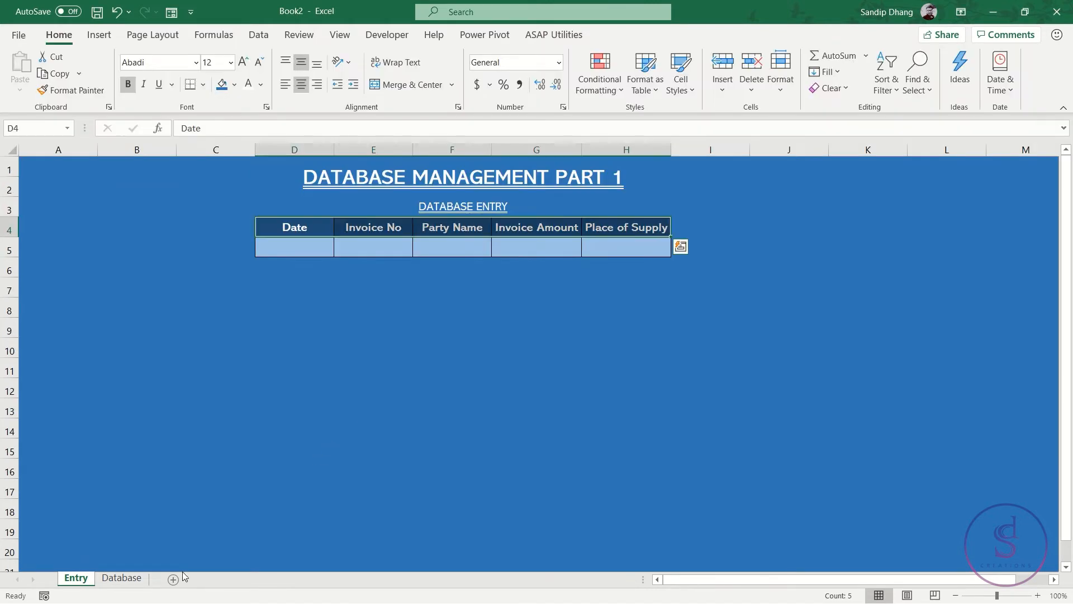
{"action": "left_click", "coordinate": [329, 273]}
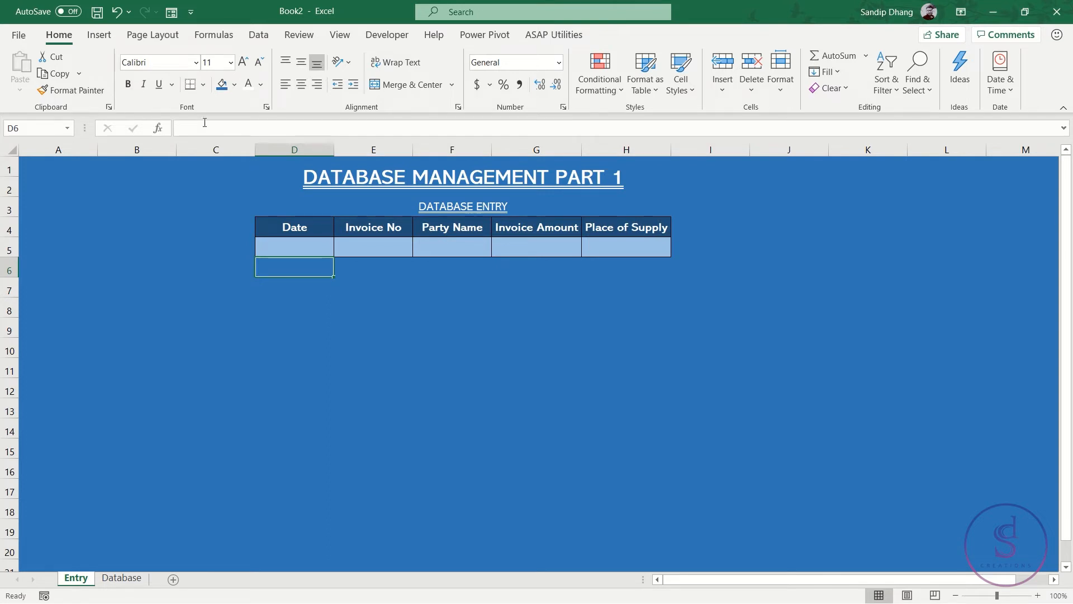
{"action": "left_click", "coordinate": [107, 37]}
{"action": "left_click", "coordinate": [202, 56]}
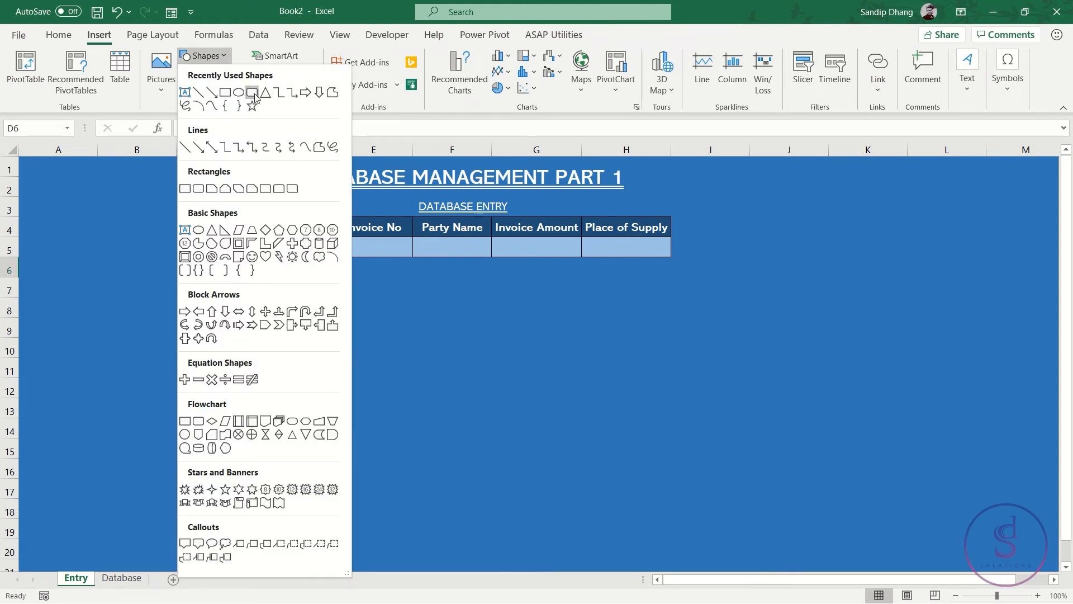
{"action": "left_click", "coordinate": [253, 94]}
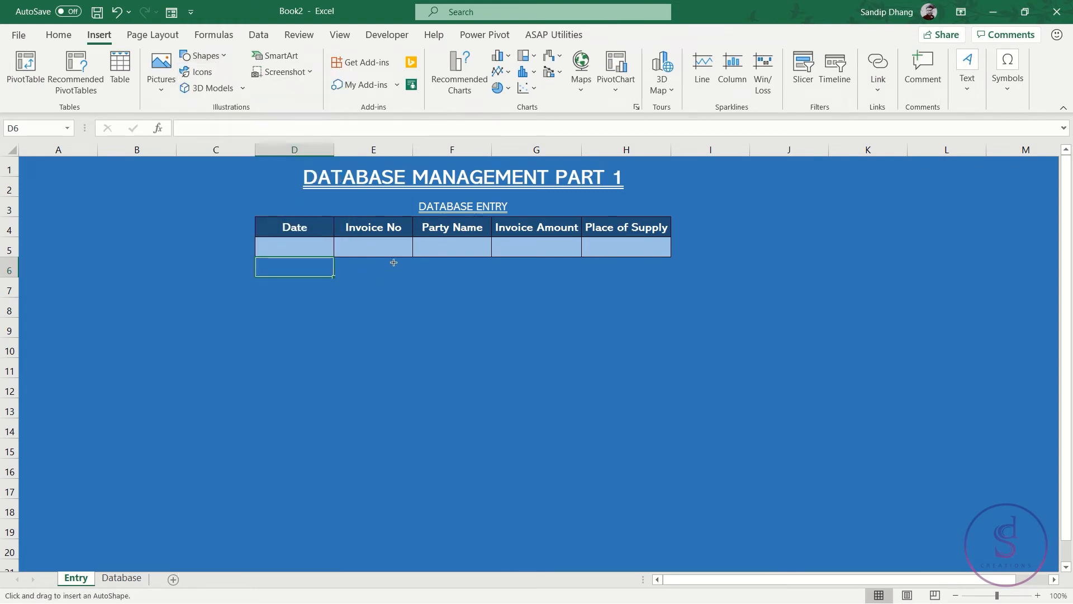
{"action": "left_click_drag", "start_coordinate": [392, 268], "coordinate": [578, 284]}
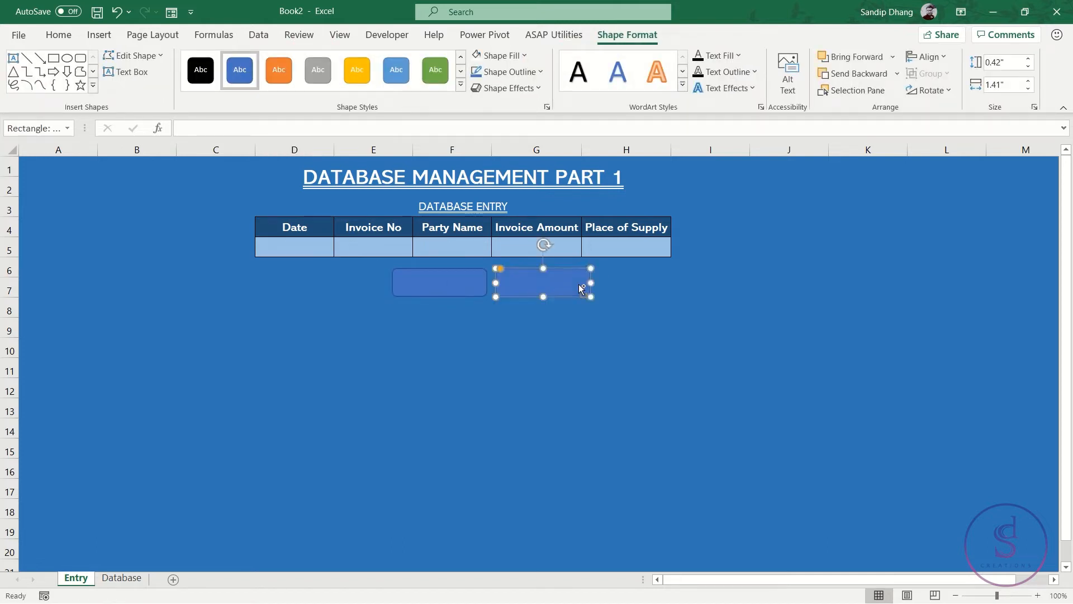
Label the rounded rectangle under Invoice No and Party Name "SAVE", with the text centred horizontally and vertically
{"action": "left_click", "coordinate": [454, 278]}
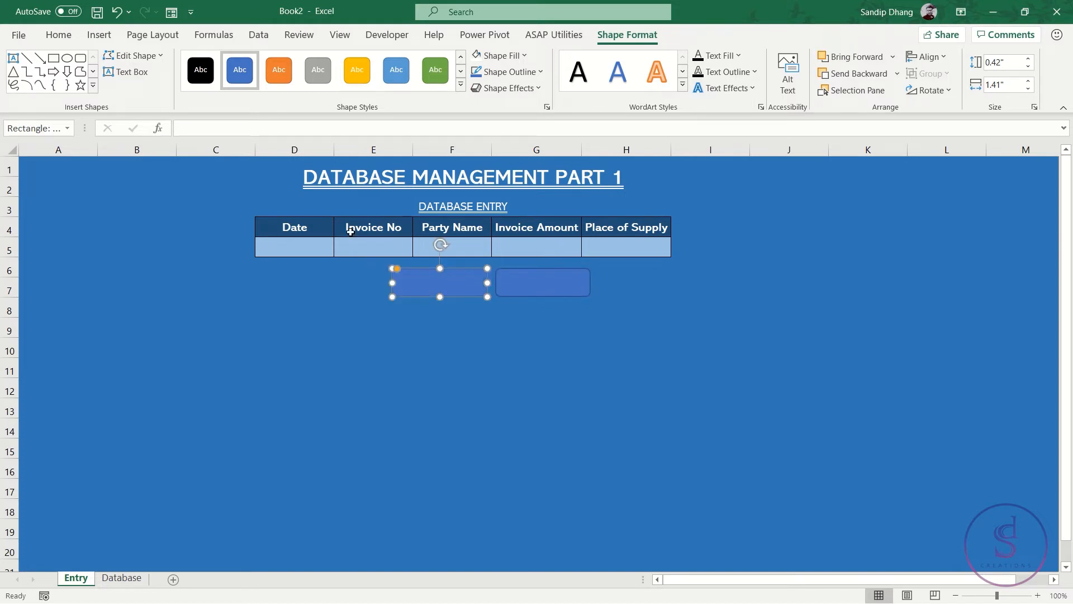
{"action": "left_click", "coordinate": [53, 35]}
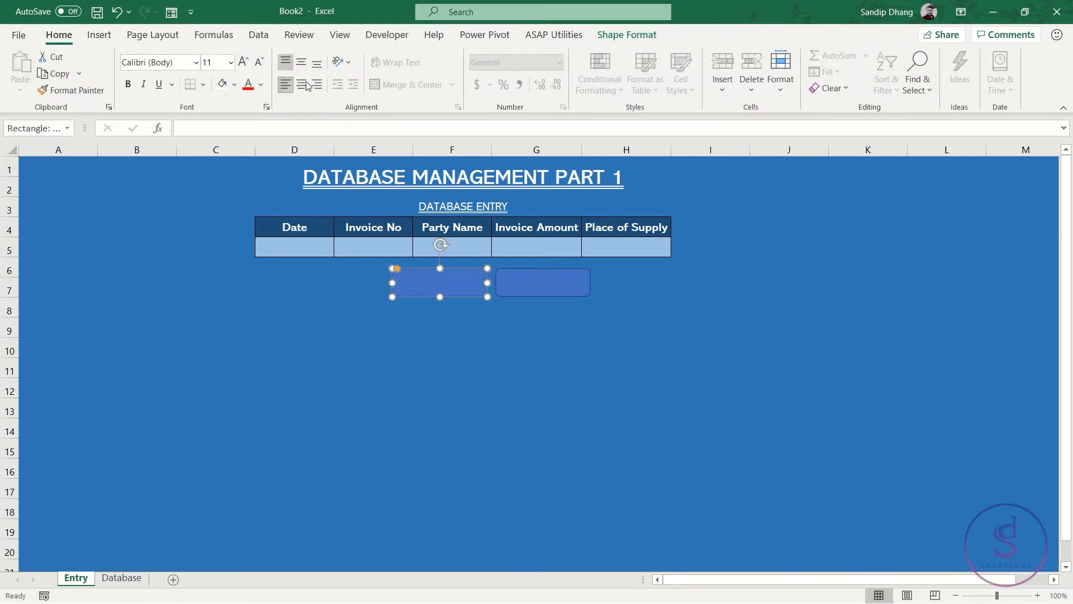
{"action": "left_click", "coordinate": [300, 63]}
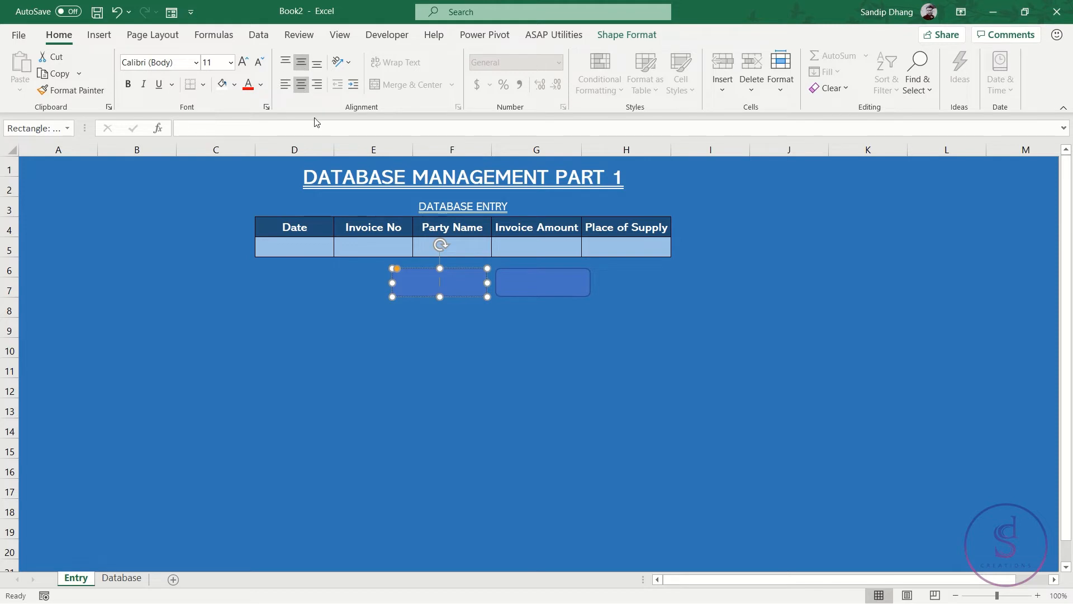
{"action": "type", "text": "SAVE"}
Label the second rounded rectangle, beside the SAVE button, "RESET", with the text centred horizontally and vertically
{"action": "left_click", "coordinate": [554, 276]}
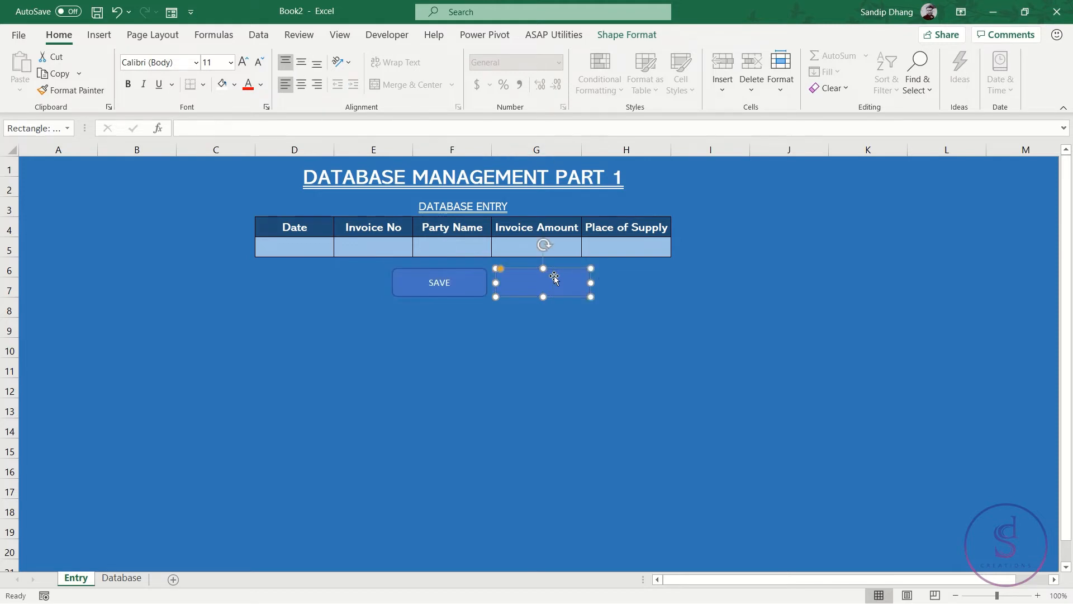
{"action": "left_click", "coordinate": [302, 84]}
{"action": "left_click", "coordinate": [301, 62]}
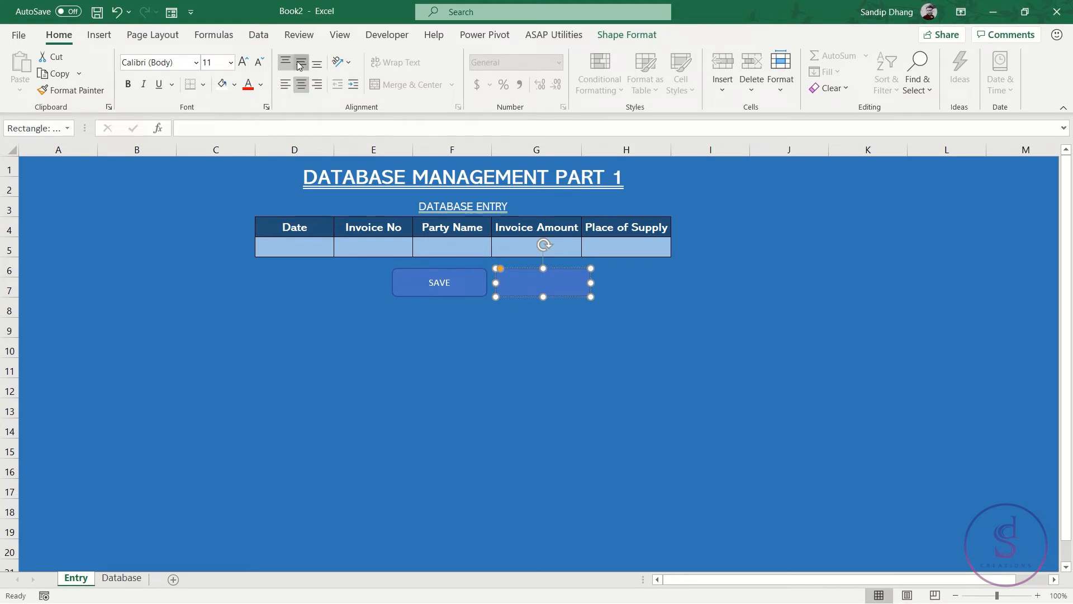
{"action": "type", "text": "DEL"}
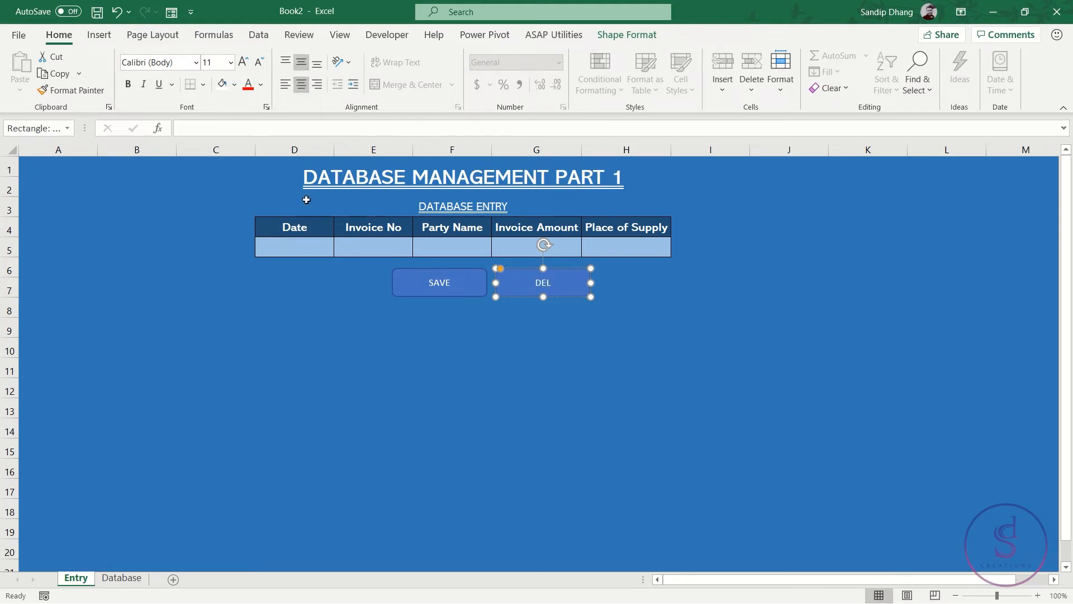
{"action": "key", "text": "BackSpace"}
{"action": "key", "text": "BackSpace"}
{"action": "key", "text": "BackSpace"}
{"action": "type", "text": "RESET"}
{"action": "left_click", "coordinate": [443, 335]}
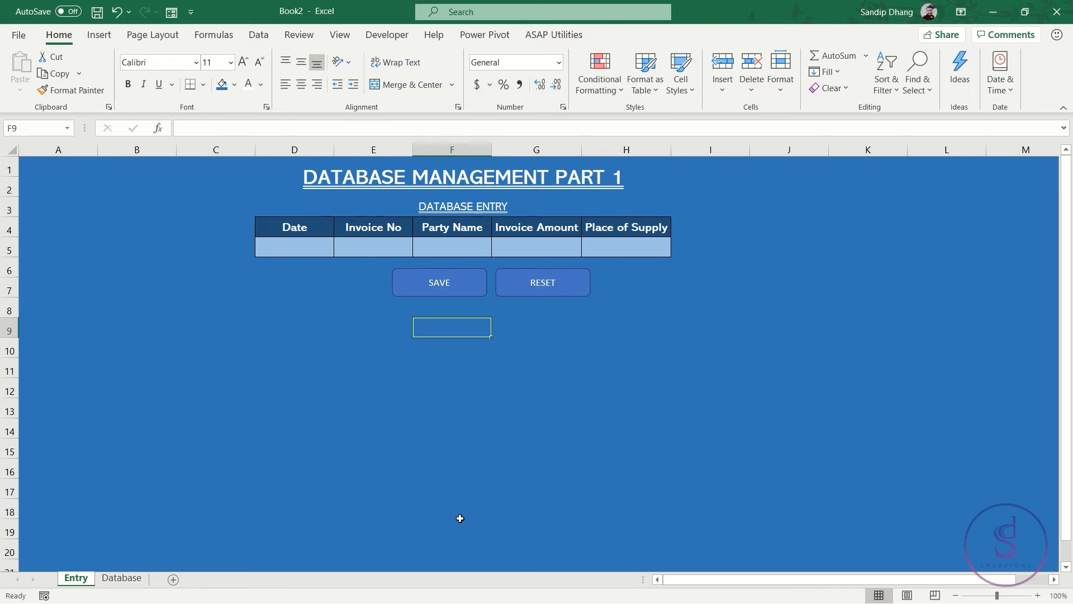
{"action": "left_click", "coordinate": [100, 35]}
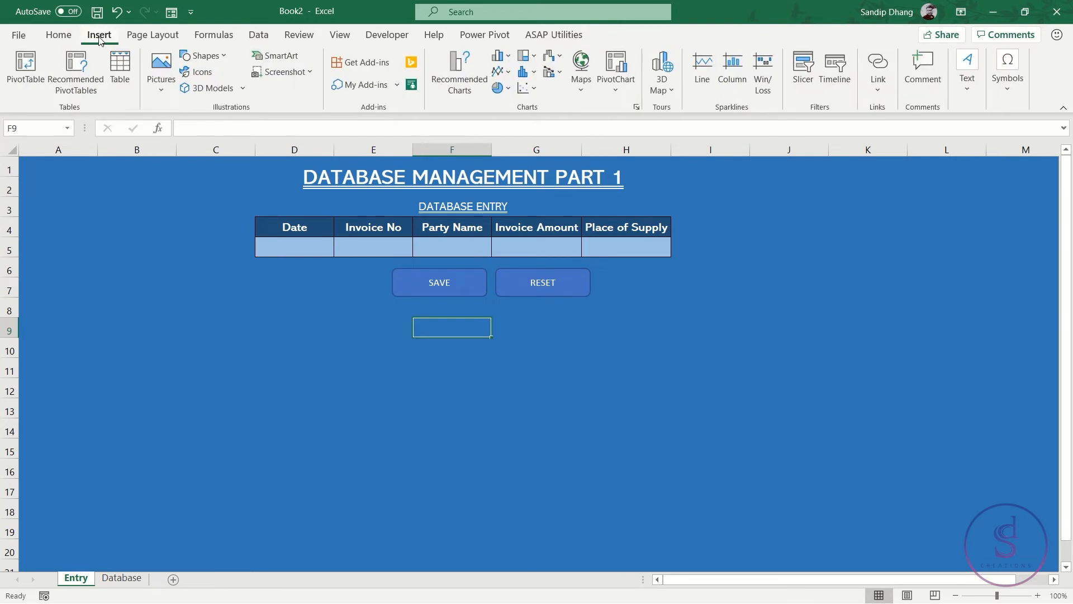
{"action": "left_click", "coordinate": [198, 72]}
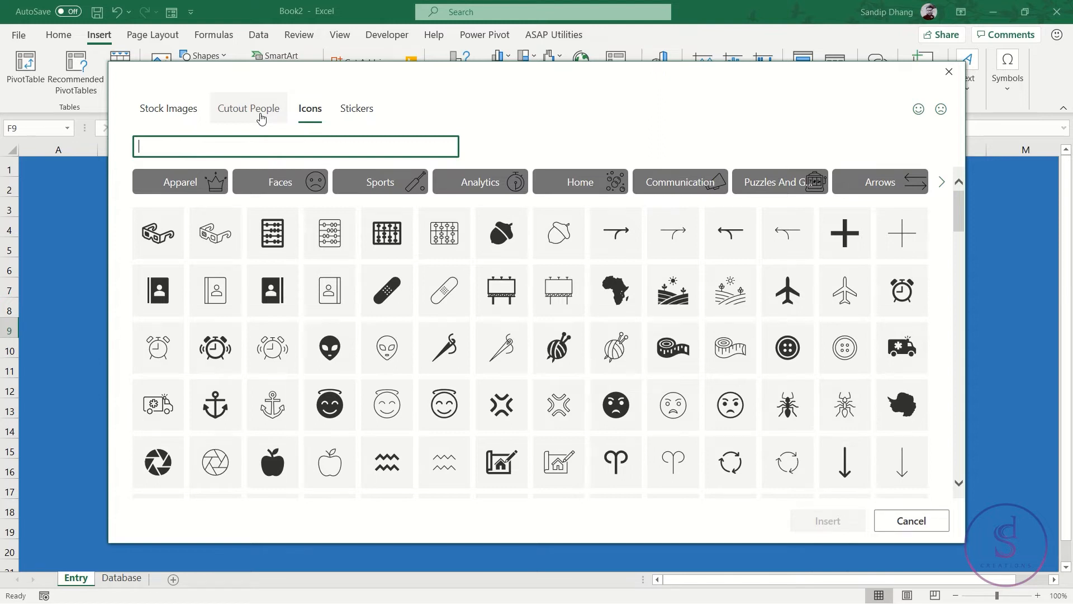
{"action": "type", "text": "save"}
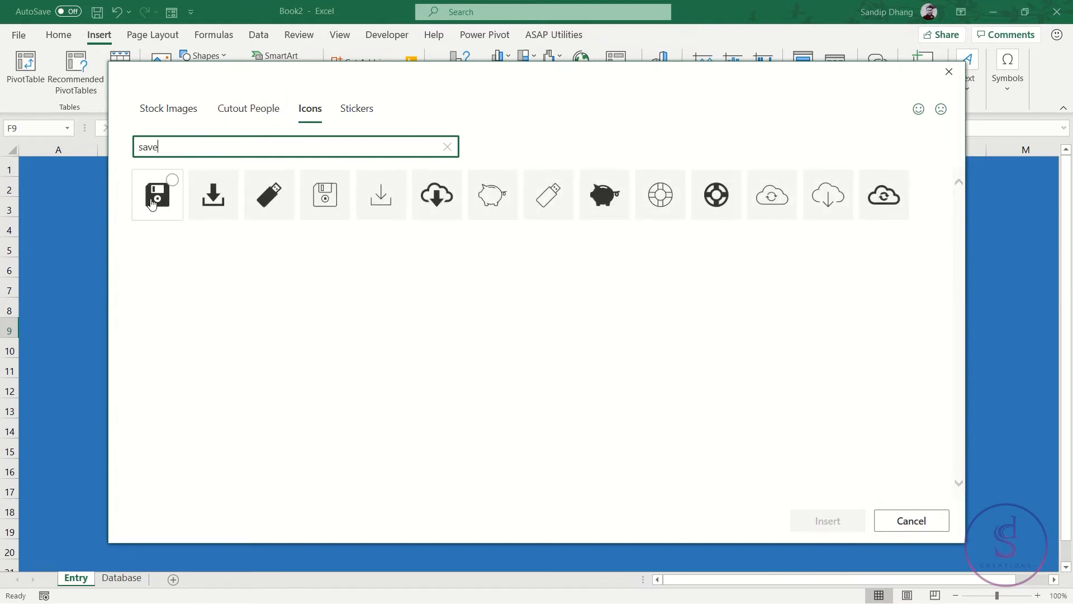
{"action": "left_click", "coordinate": [152, 204]}
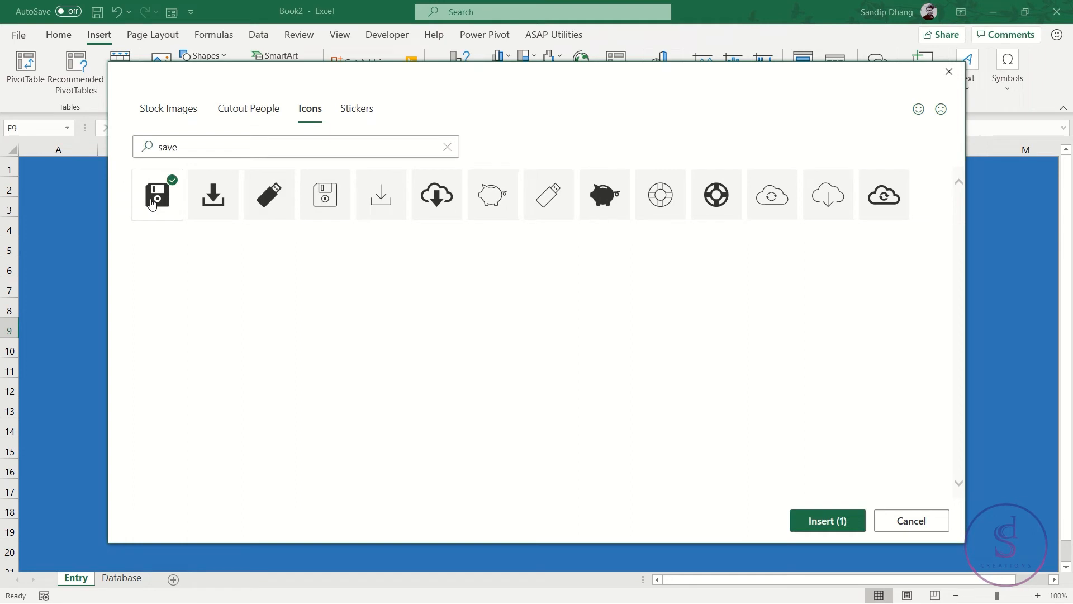
{"action": "left_click_drag", "start_coordinate": [187, 145], "coordinate": [112, 155]}
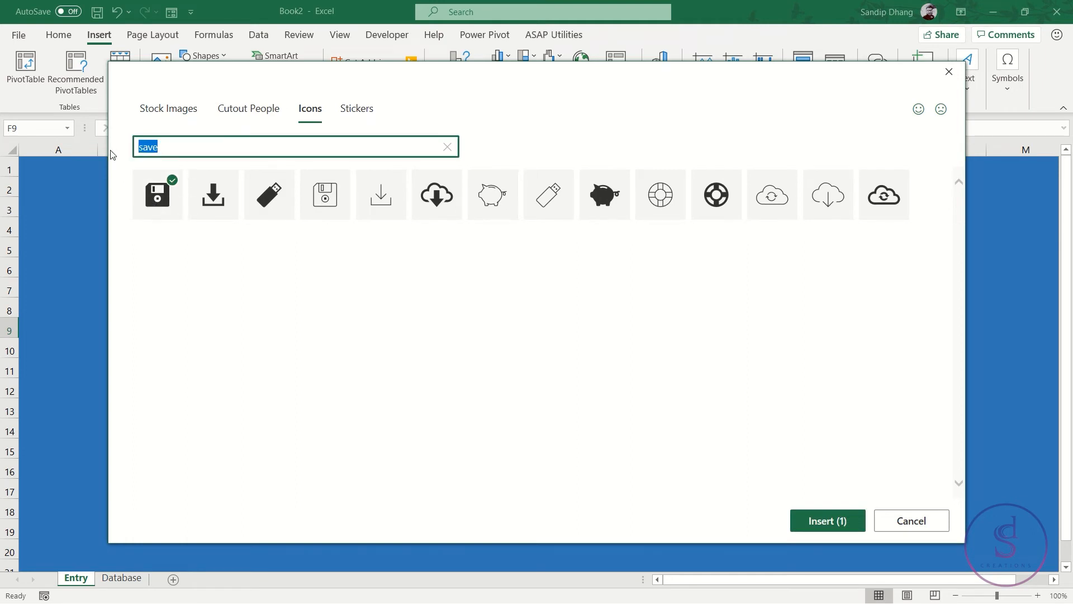
{"action": "type", "text": "selete"}
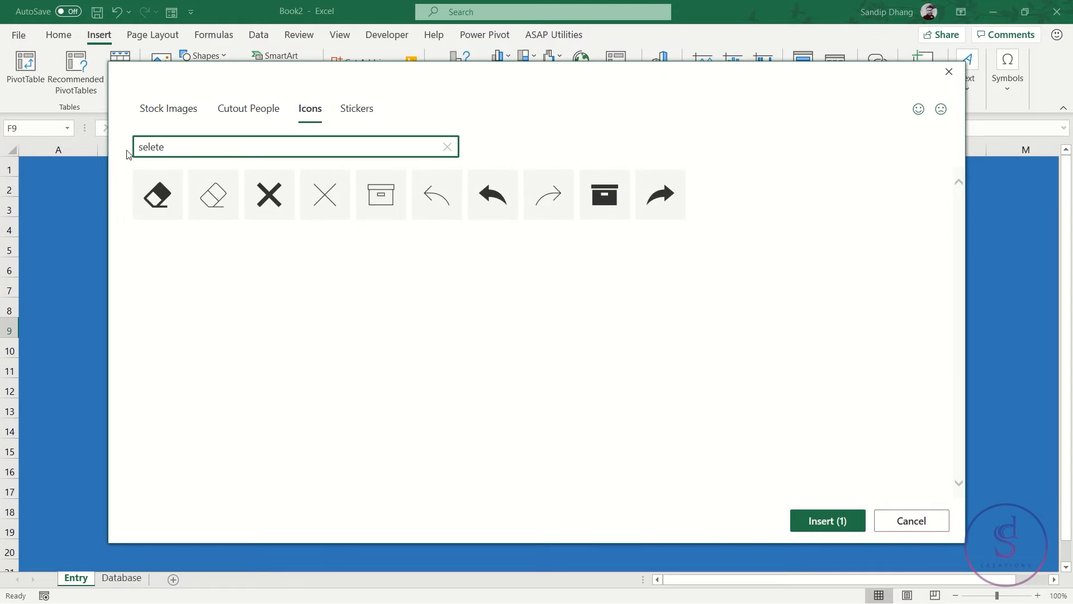
{"action": "left_click", "coordinate": [269, 194]}
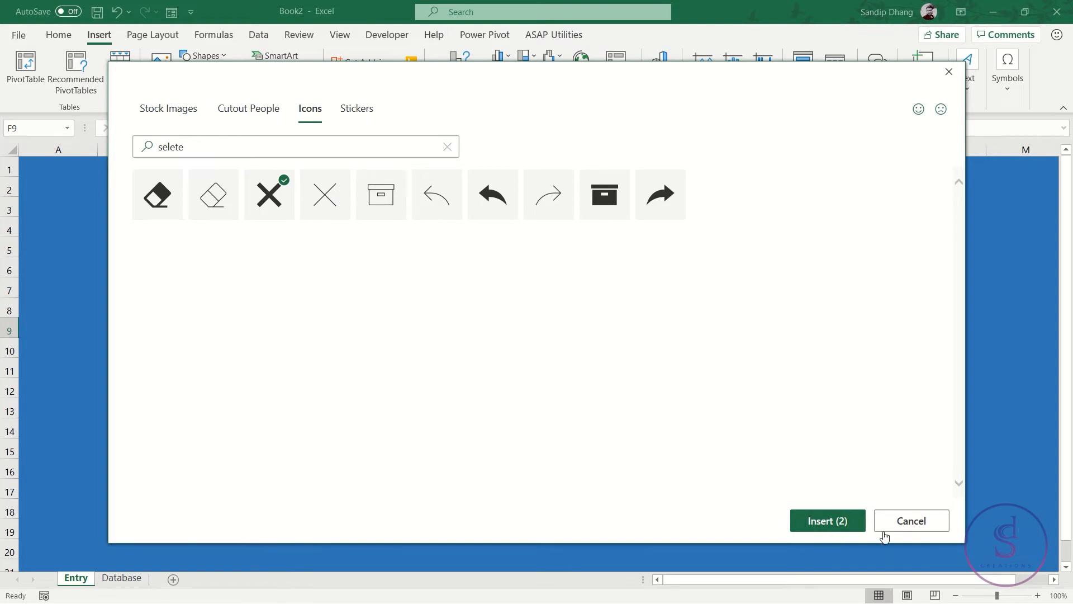
{"action": "left_click", "coordinate": [911, 528]}
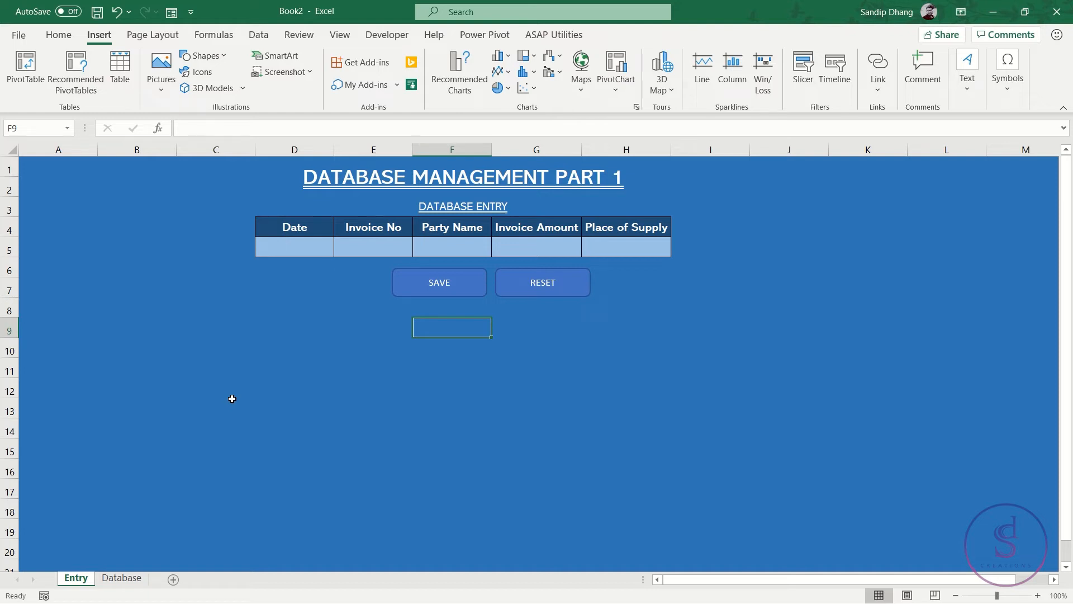
Fill the Entry sheet's input cells D5:H5 with the test value 1 in each
{"action": "left_click", "coordinate": [313, 251]}
{"action": "type", "text": "1"}
{"action": "key", "text": "Tab"}
{"action": "type", "text": "1"}
{"action": "key", "text": "Tab"}
{"action": "type", "text": "1"}
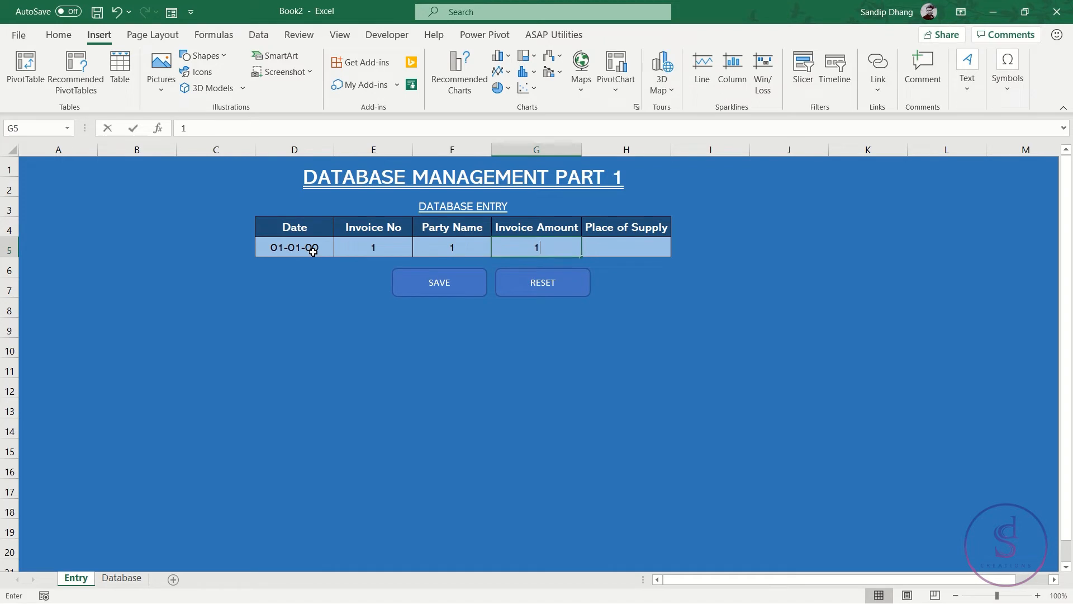
{"action": "key", "text": "Tab"}
{"action": "type", "text": "1"}
{"action": "key", "text": "Tab"}
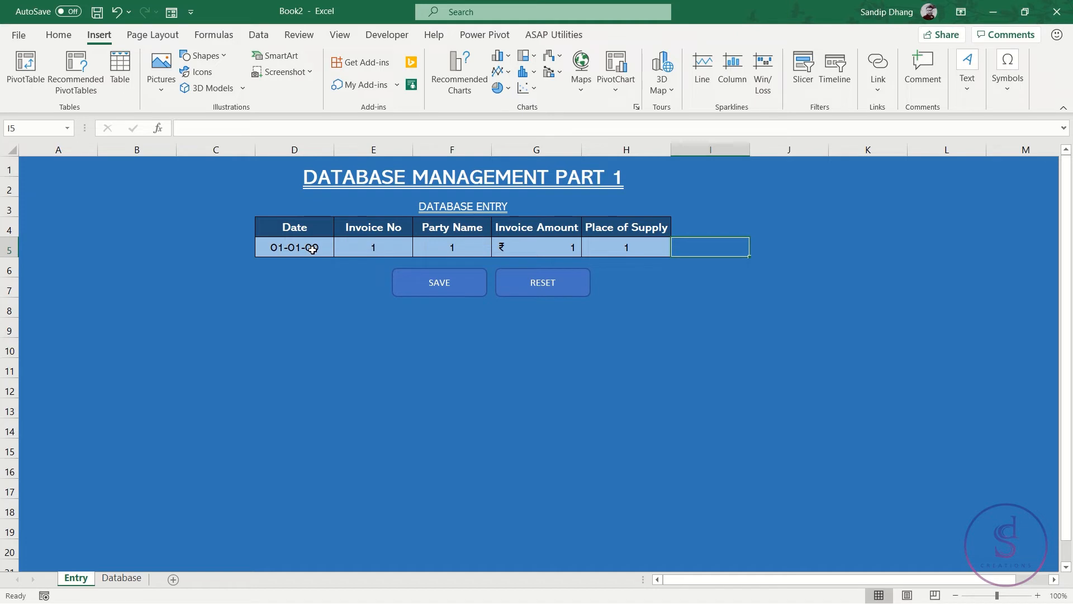
Copy the test record in D5:H5 of the Entry sheet to cell A2 of the Database sheet
{"action": "left_click_drag", "start_coordinate": [313, 249], "coordinate": [608, 251]}
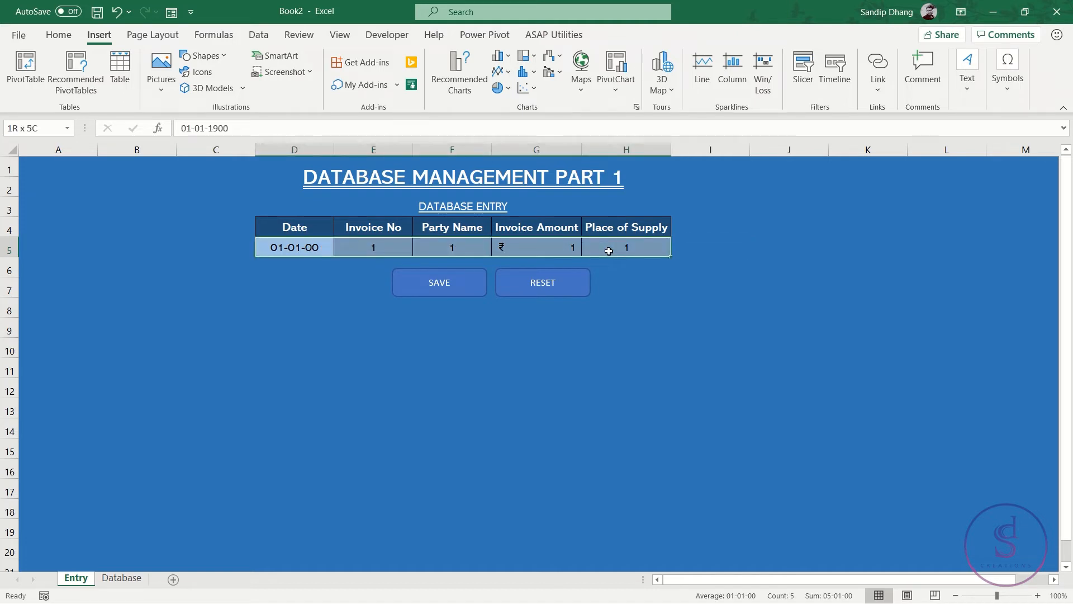
{"action": "key", "text": "ctrl+c"}
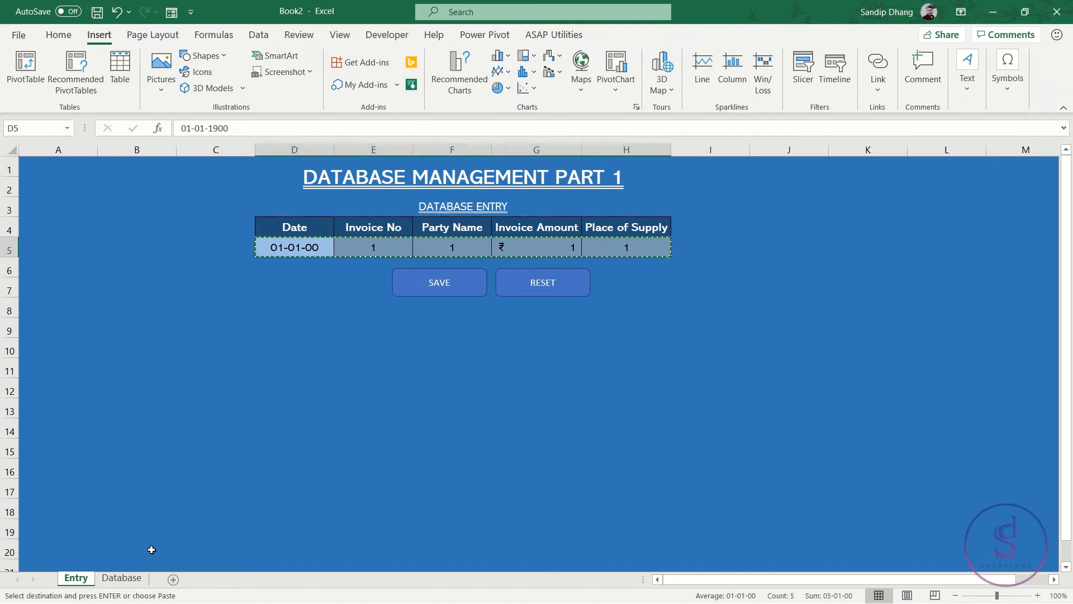
{"action": "left_click", "coordinate": [134, 577]}
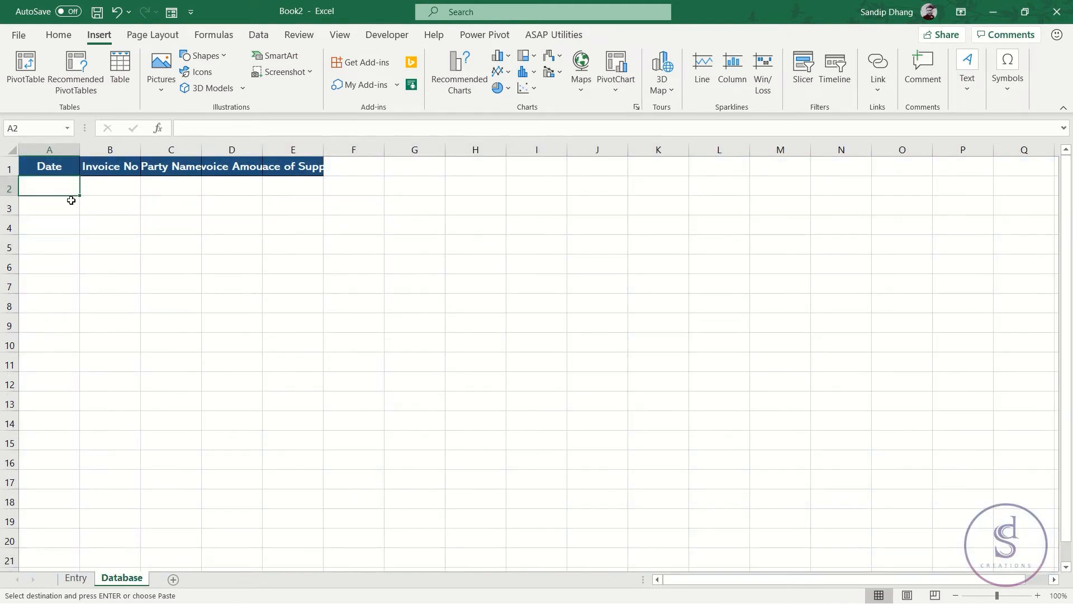
{"action": "key", "text": "Return"}
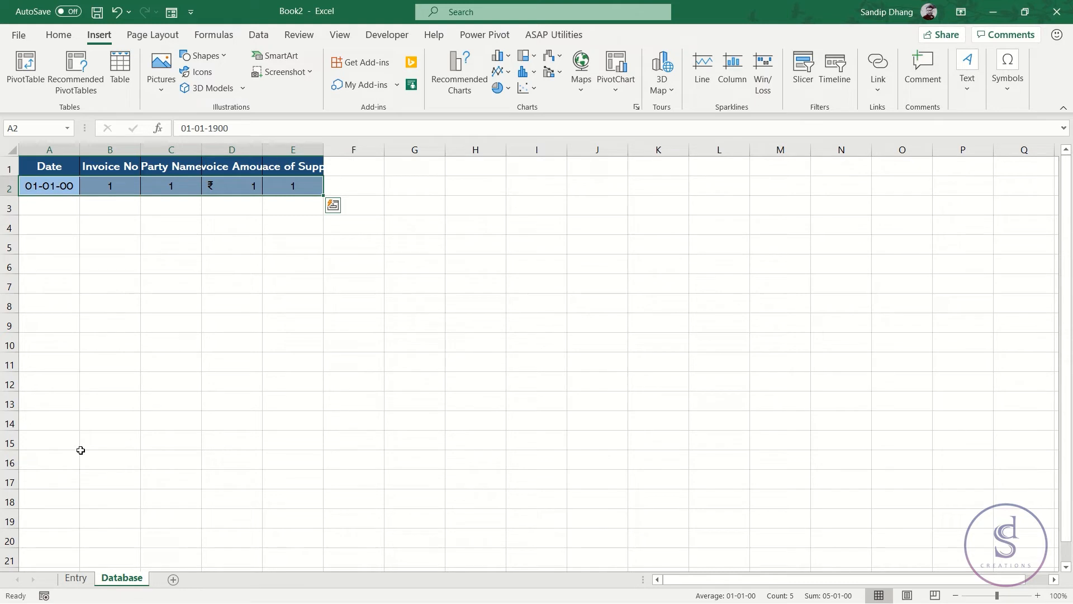
AutoFit columns D and E of the Database sheet to their Invoice Amount and Place of Supply headings
{"action": "left_click", "coordinate": [34, 187]}
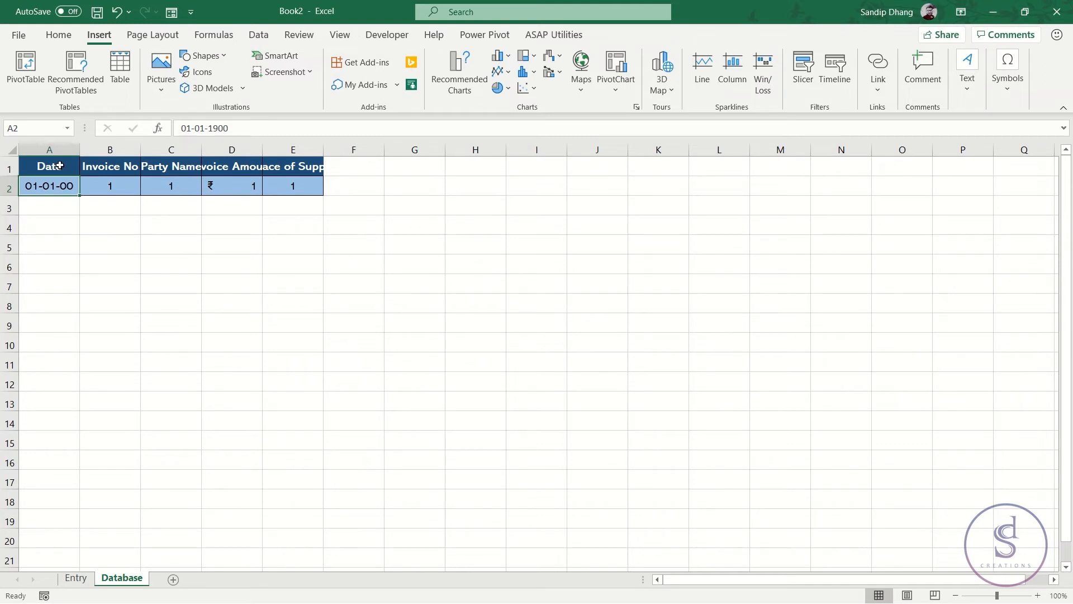
{"action": "left_click_drag", "start_coordinate": [31, 186], "coordinate": [279, 182]}
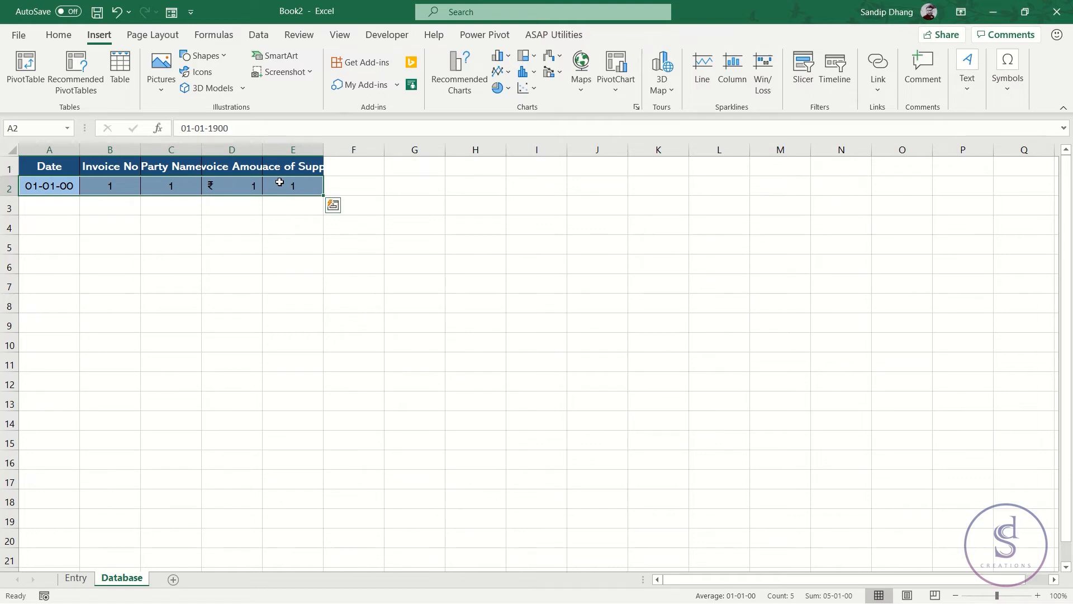
{"action": "double_click", "coordinate": [262, 149]}
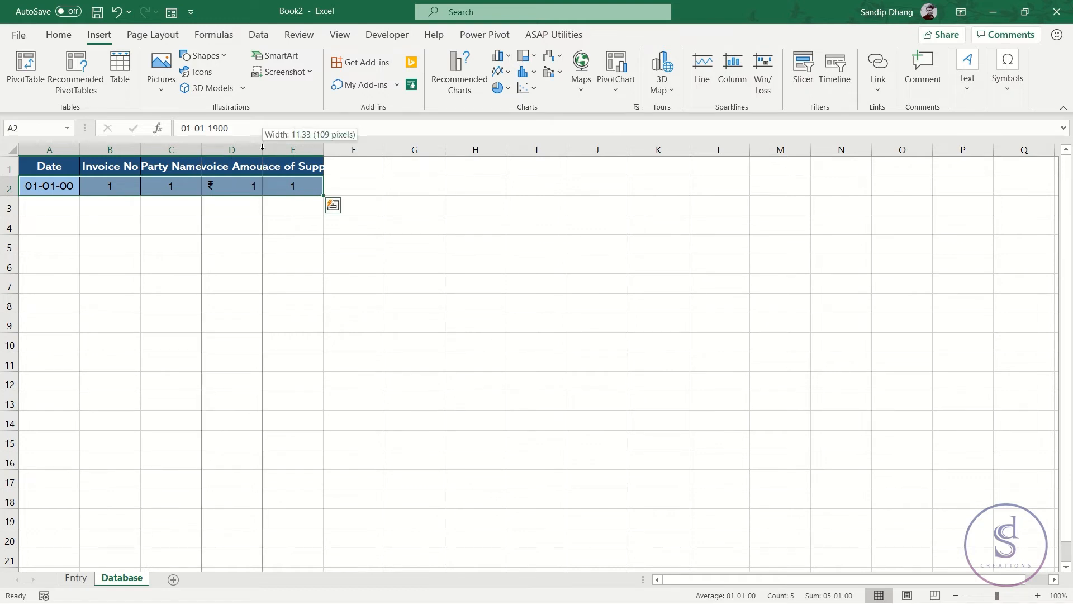
{"action": "double_click", "coordinate": [353, 149]}
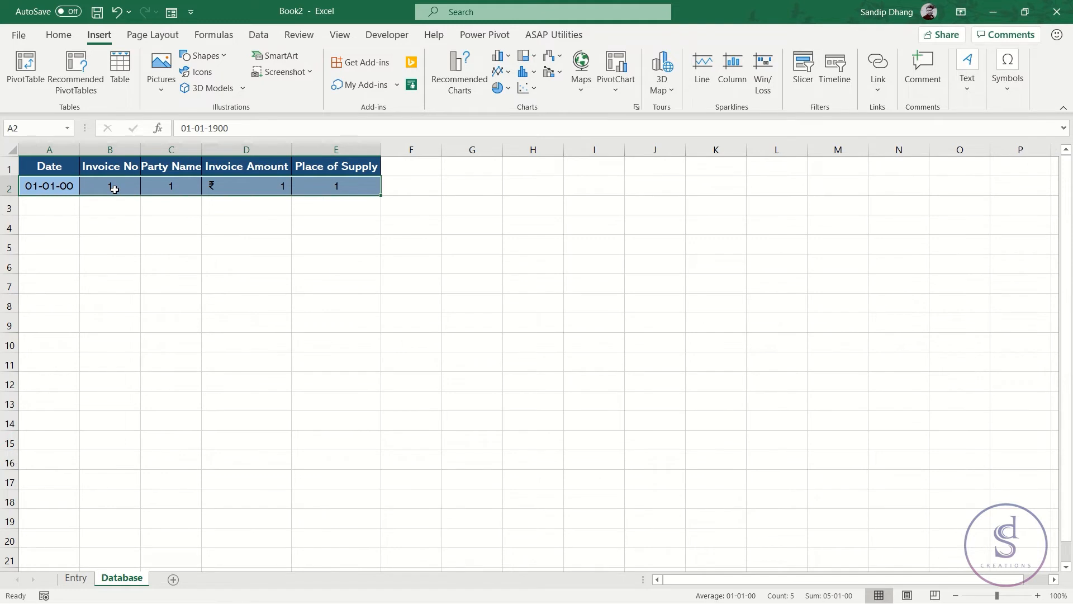
Try inserting a sheet row above the record in row 2 of the Database sheet, and undo the insertion
{"action": "left_click", "coordinate": [10, 188]}
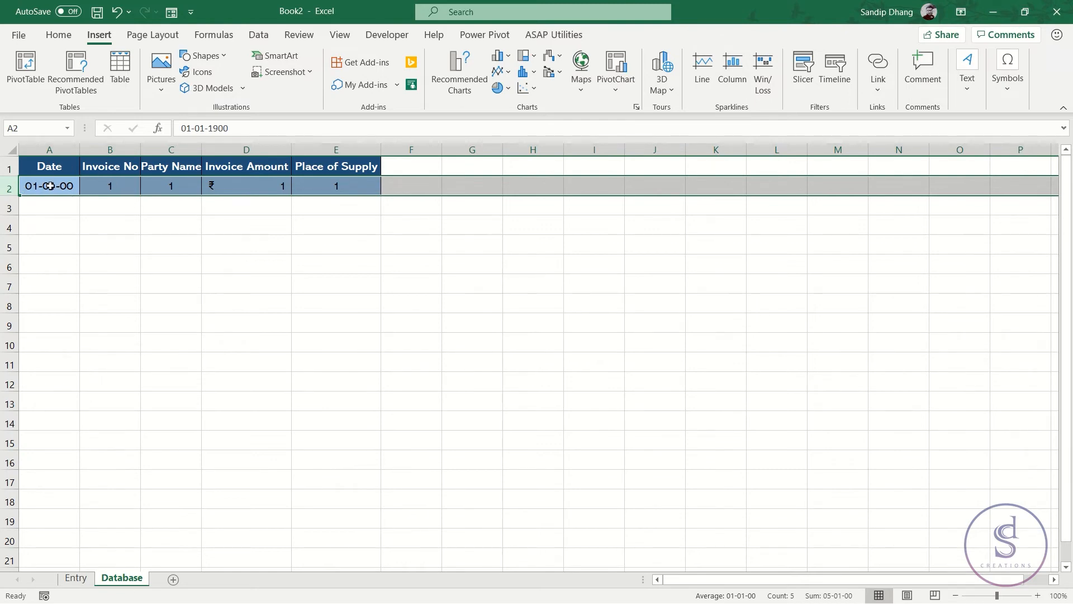
{"action": "left_click", "coordinate": [62, 40]}
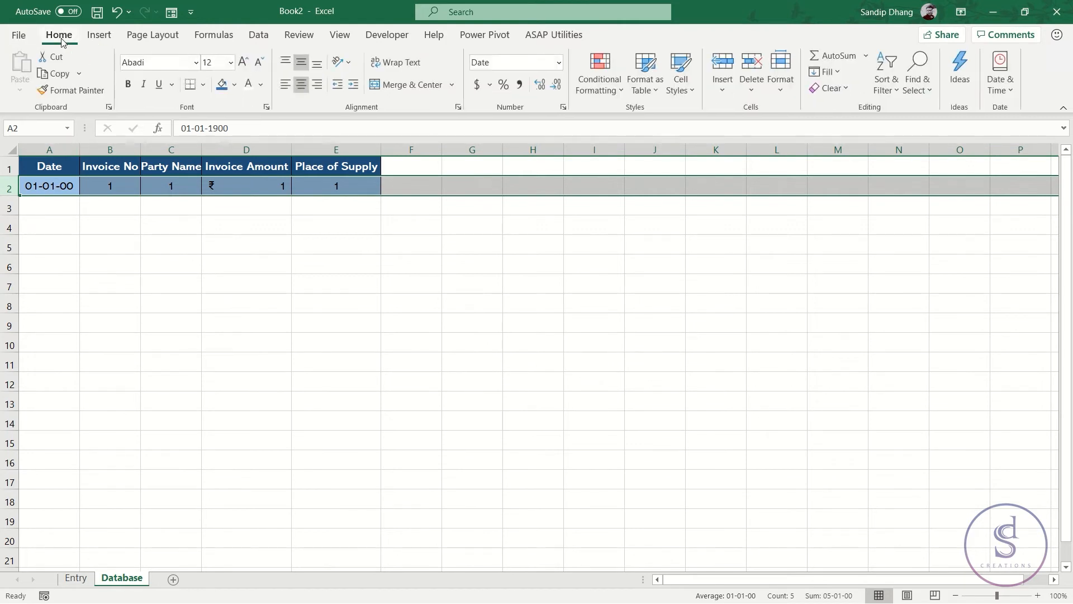
{"action": "left_click", "coordinate": [783, 89]}
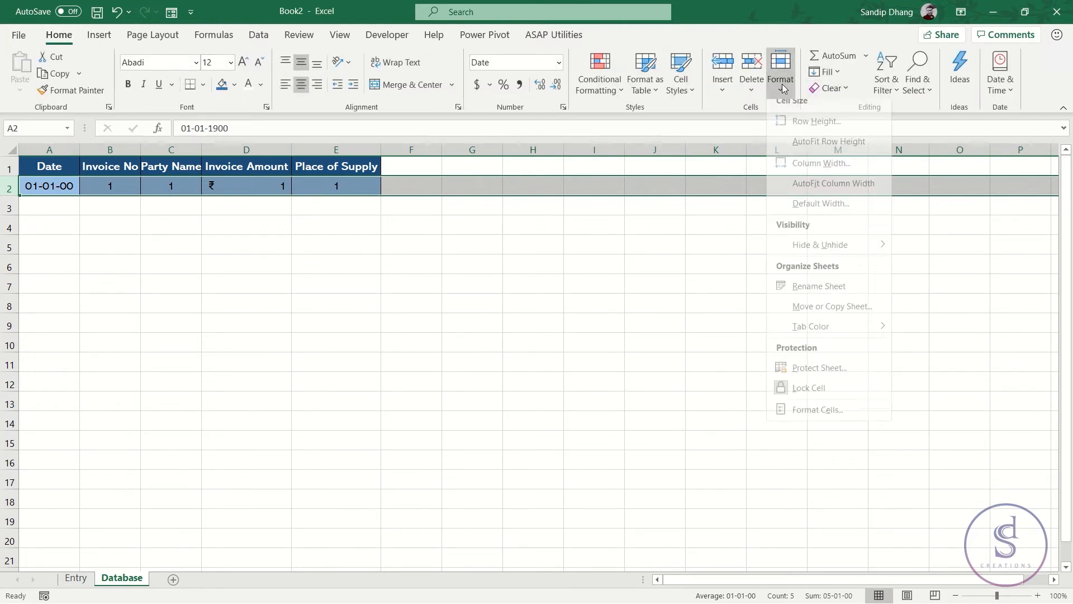
{"action": "left_click", "coordinate": [724, 87]}
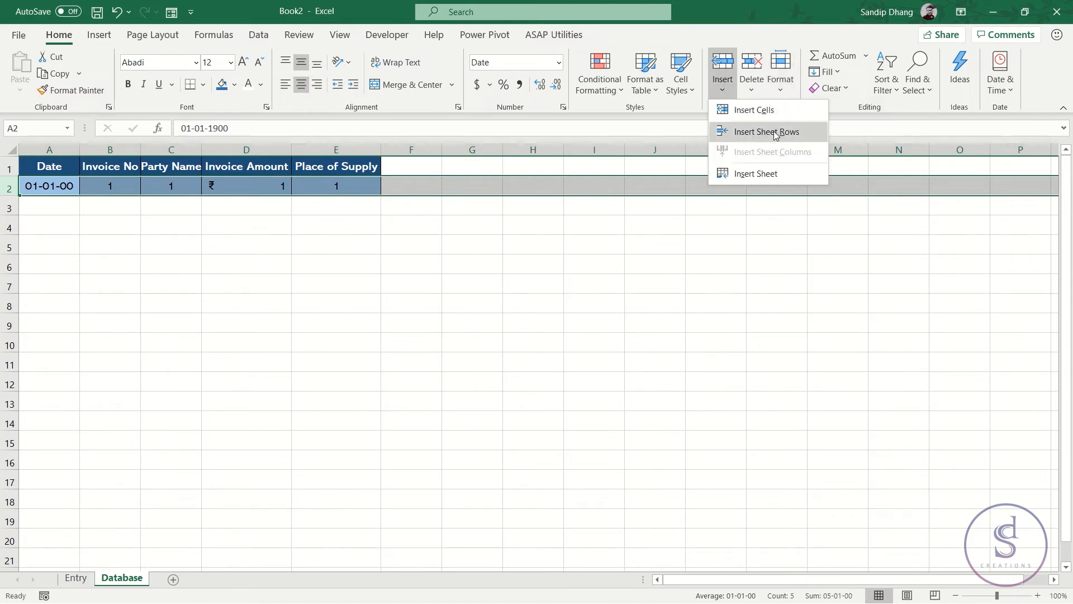
{"action": "left_click", "coordinate": [776, 136]}
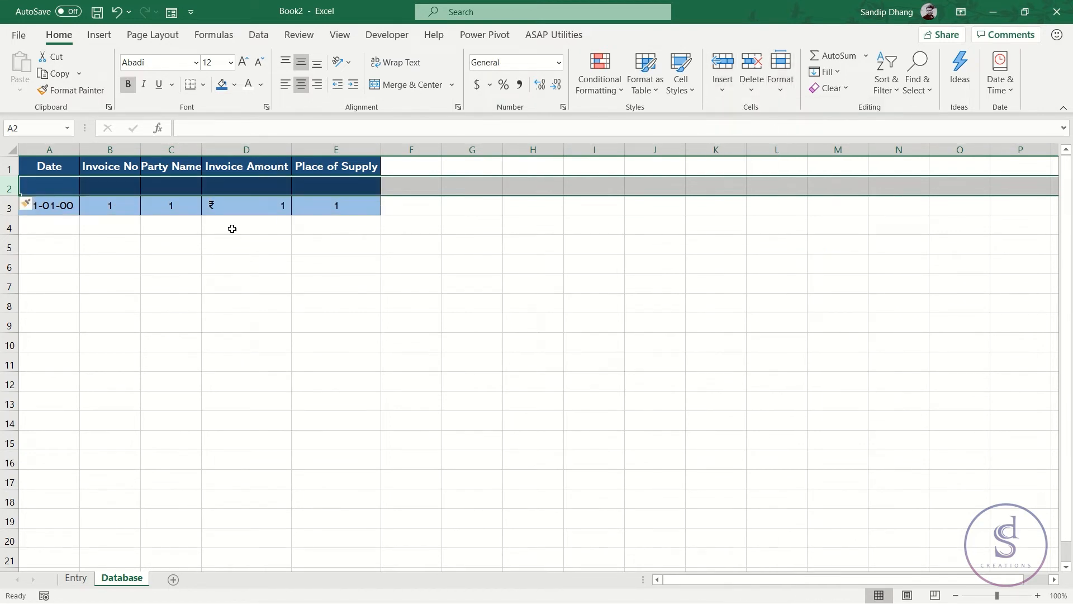
{"action": "left_click", "coordinate": [68, 205]}
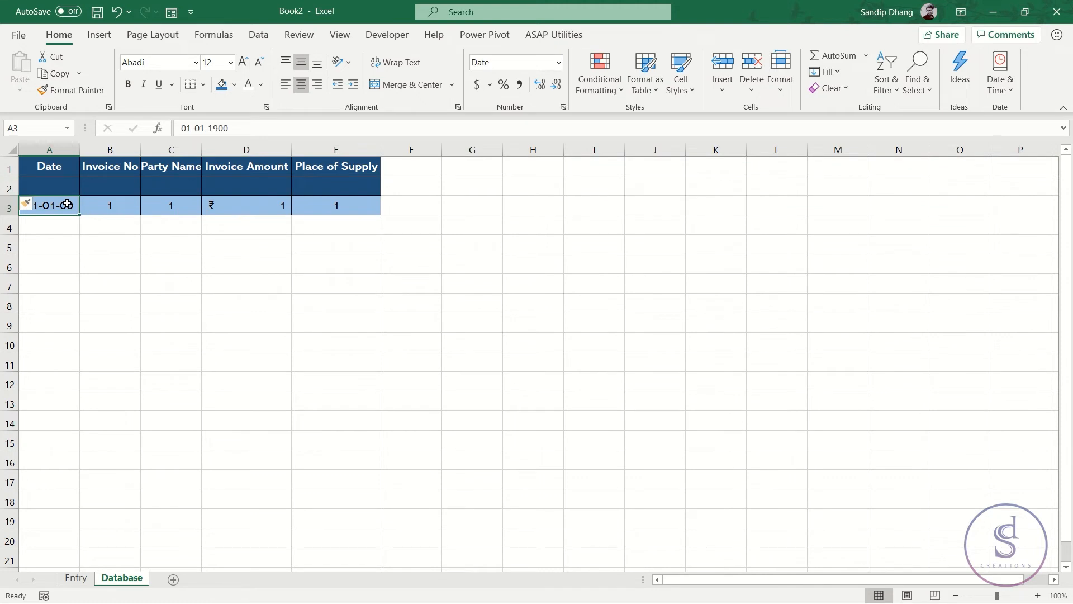
{"action": "left_click", "coordinate": [63, 189]}
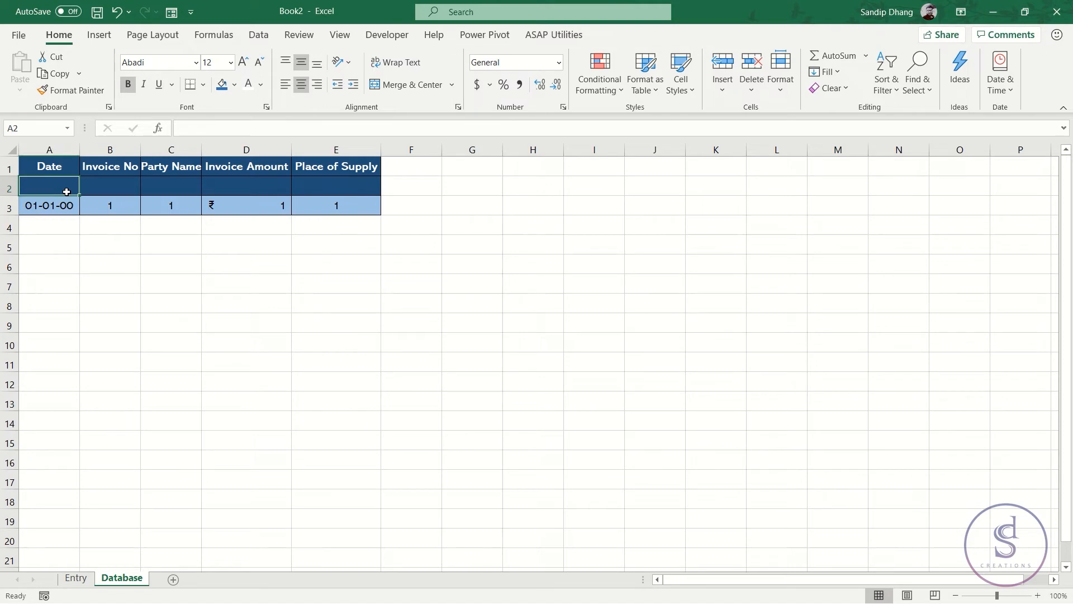
{"action": "key", "text": "ctrl+z"}
Delete the test record's row 2 from the Database sheet and clear the test values in D5:H5 of the Entry sheet
{"action": "key", "text": "ctrl+minus"}
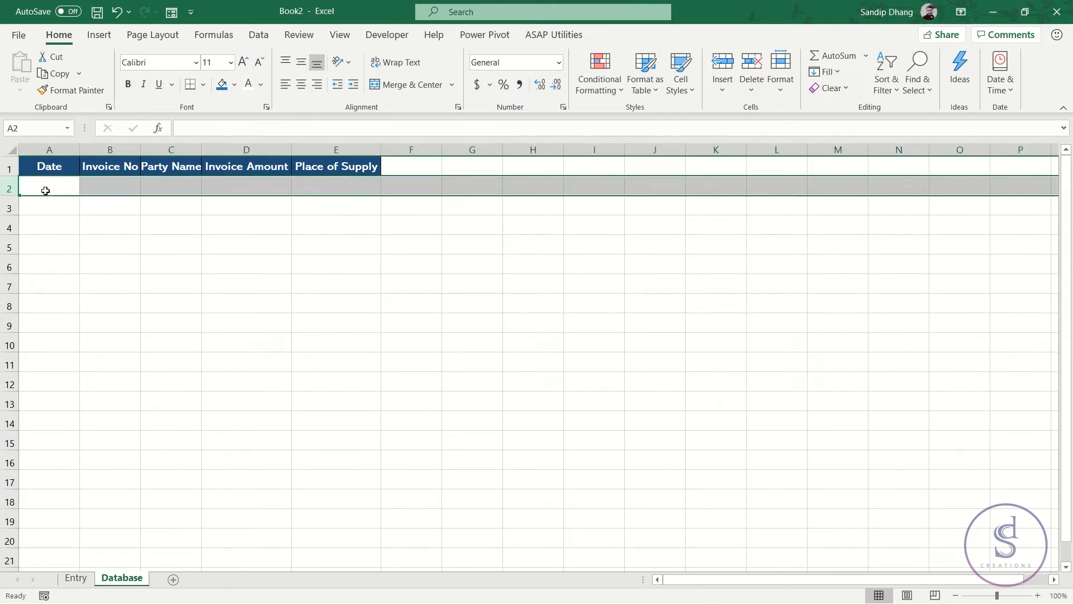
{"action": "left_click", "coordinate": [43, 190]}
{"action": "left_click", "coordinate": [76, 578]}
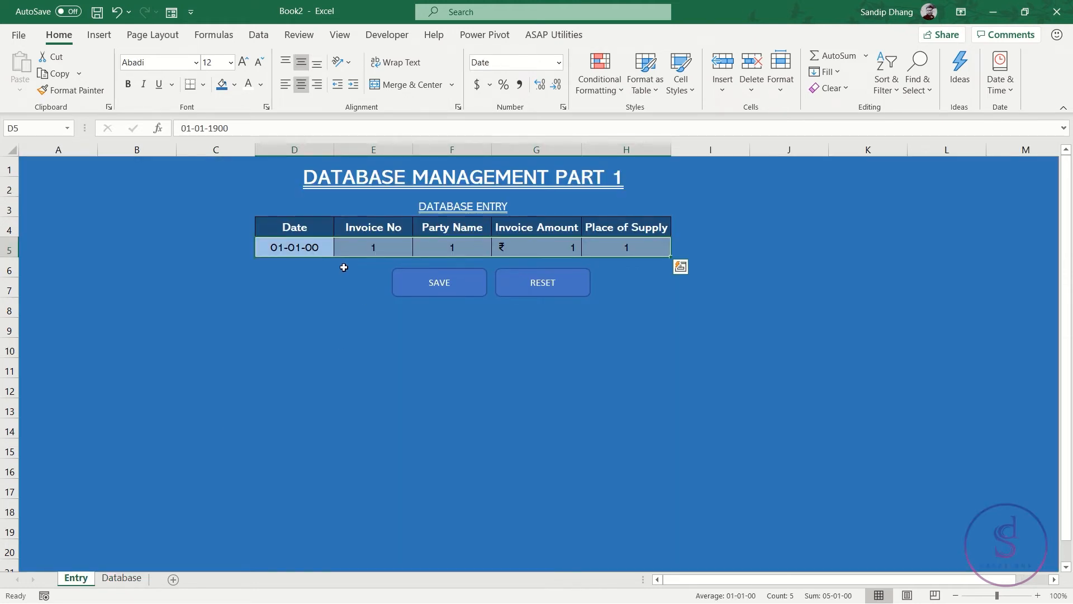
{"action": "key", "text": "Delete"}
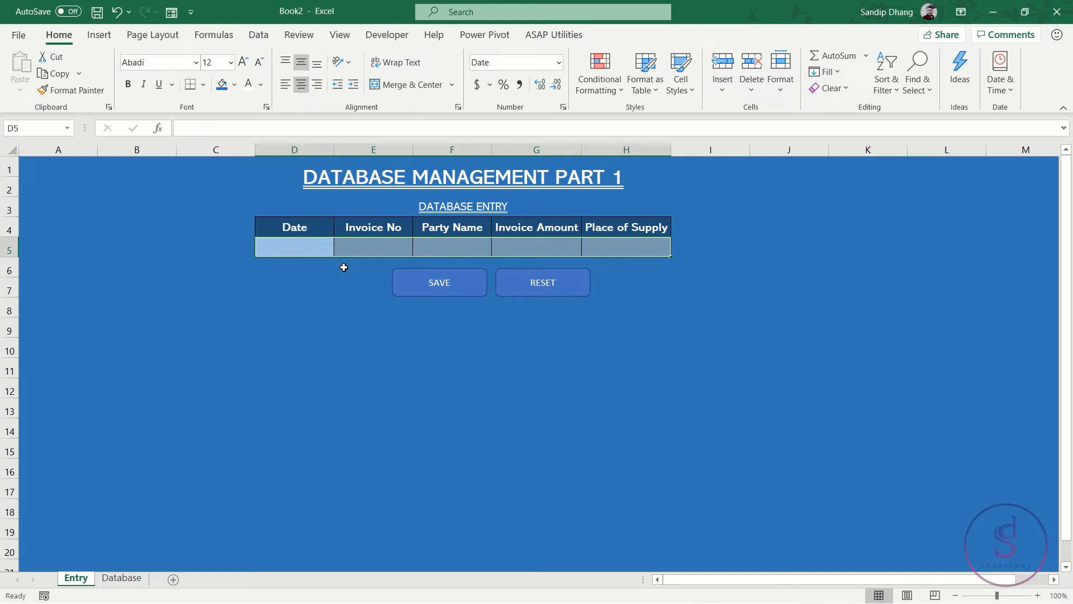
Start recording a macro named saveData, stored in This Workbook, with cell D5 of the Entry sheet selected
{"action": "left_click", "coordinate": [320, 248]}
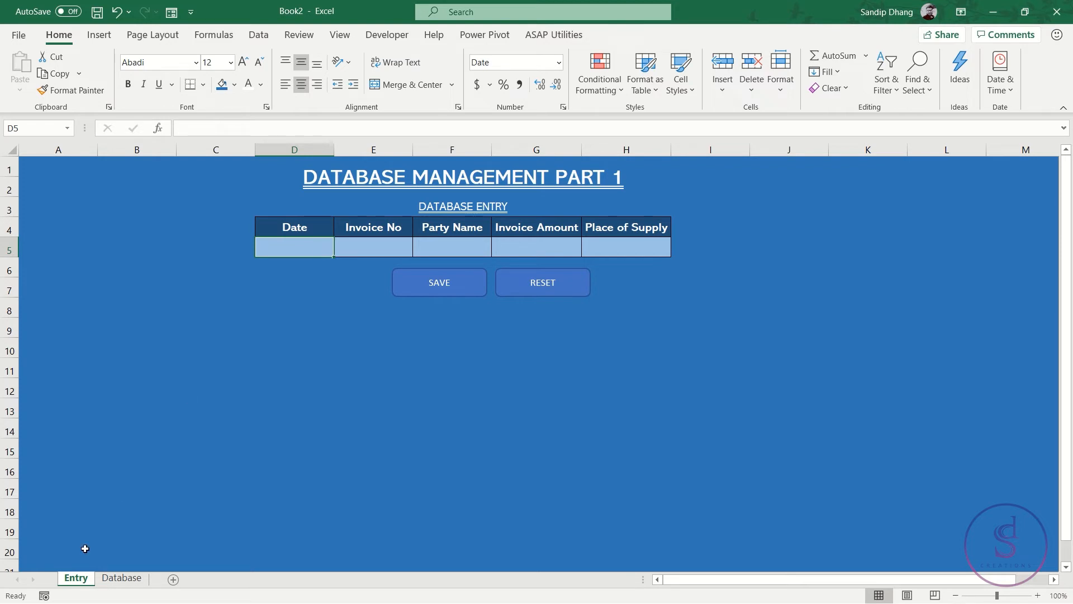
{"action": "left_click", "coordinate": [46, 595]}
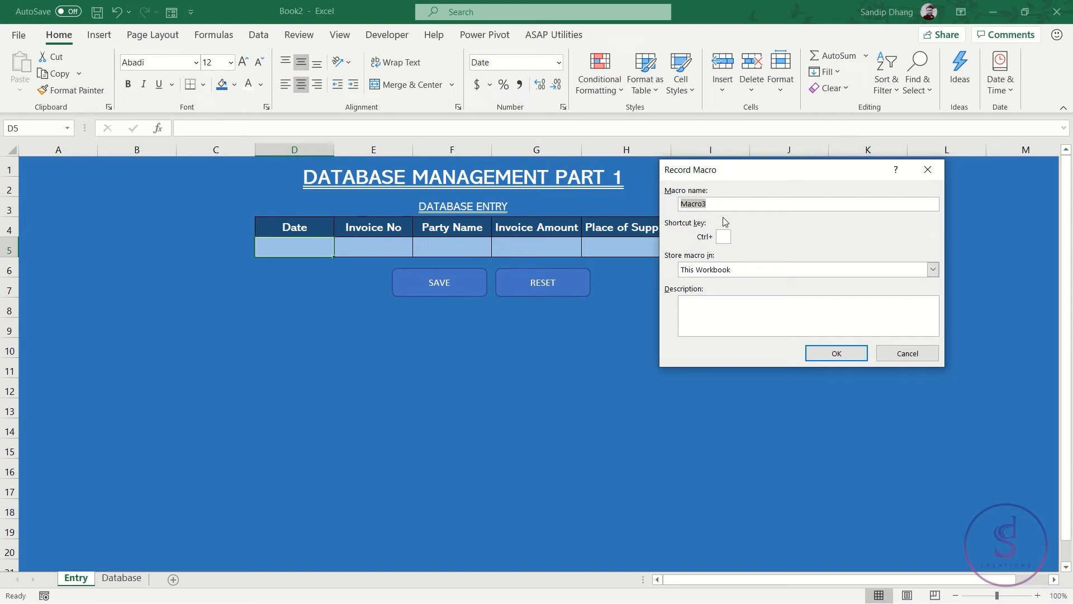
{"action": "type", "text": "sa"}
{"action": "left_click", "coordinate": [836, 353]}
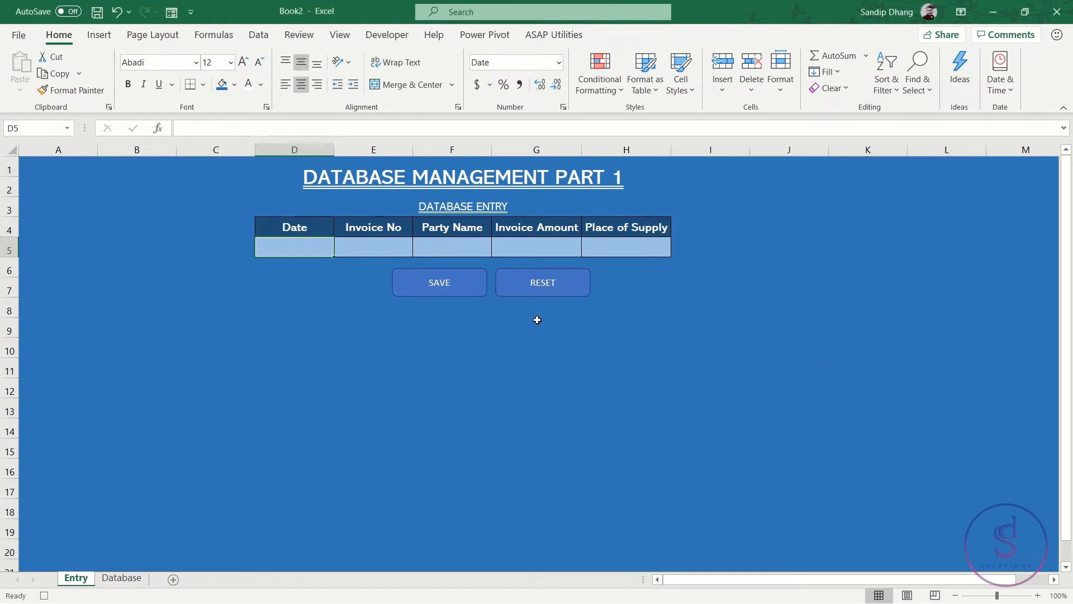
Insert a new sheet row at row 2 of the Database sheet, directly below the headings
{"action": "left_click", "coordinate": [123, 578]}
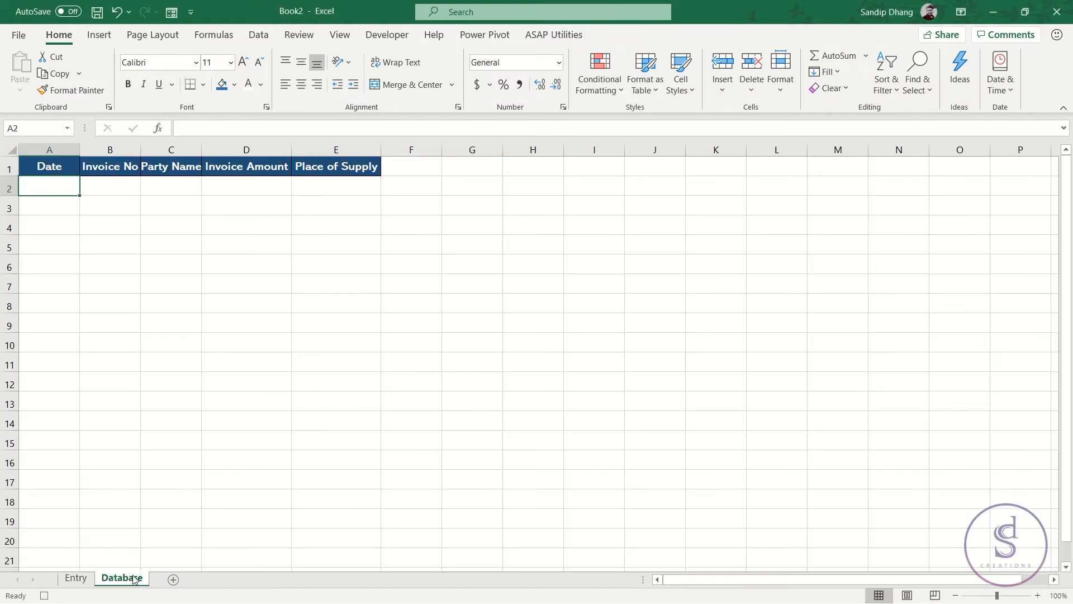
{"action": "left_click", "coordinate": [7, 188]}
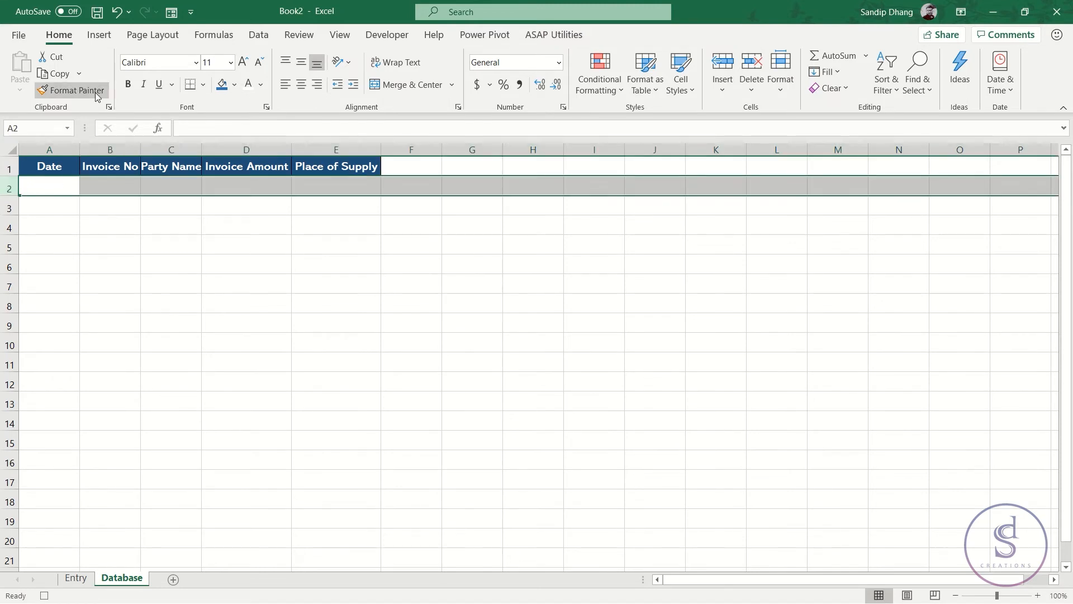
{"action": "left_click", "coordinate": [724, 84]}
{"action": "left_click", "coordinate": [757, 129]}
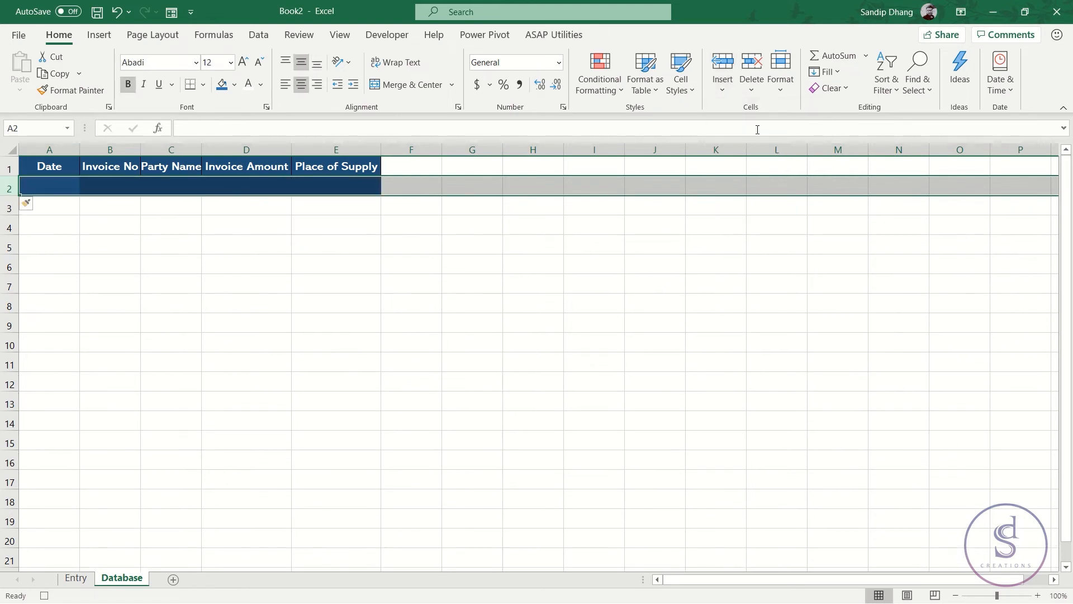
Copy the plain formatting of blank cell F2 onto A2:E2 of the Database sheet with Format Painter
{"action": "left_click", "coordinate": [57, 185]}
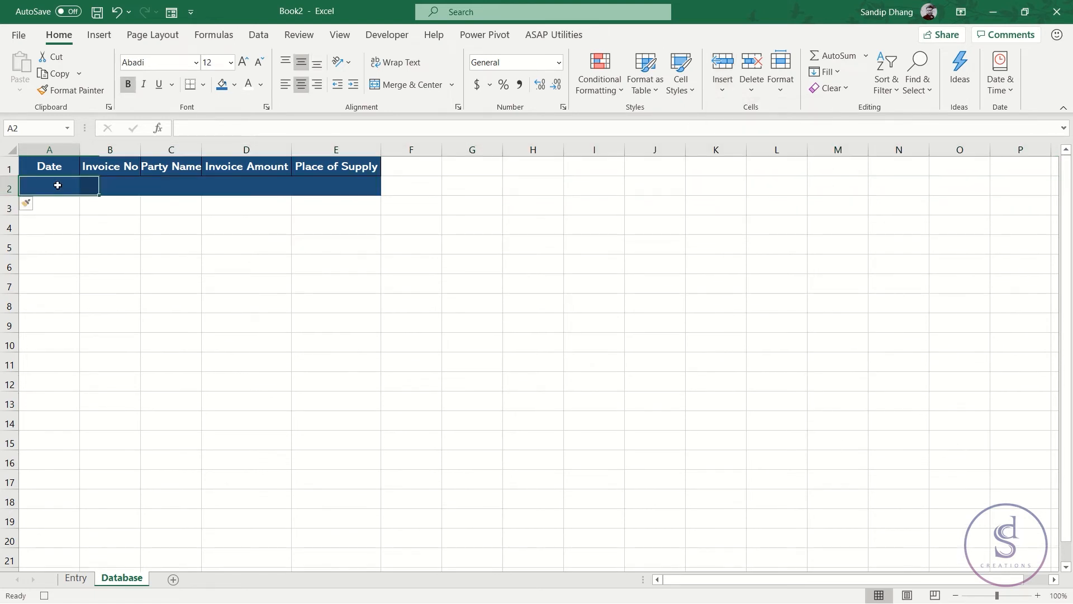
{"action": "left_click", "coordinate": [463, 187]}
{"action": "left_click", "coordinate": [78, 90]}
{"action": "left_click_drag", "start_coordinate": [53, 182], "coordinate": [320, 181]}
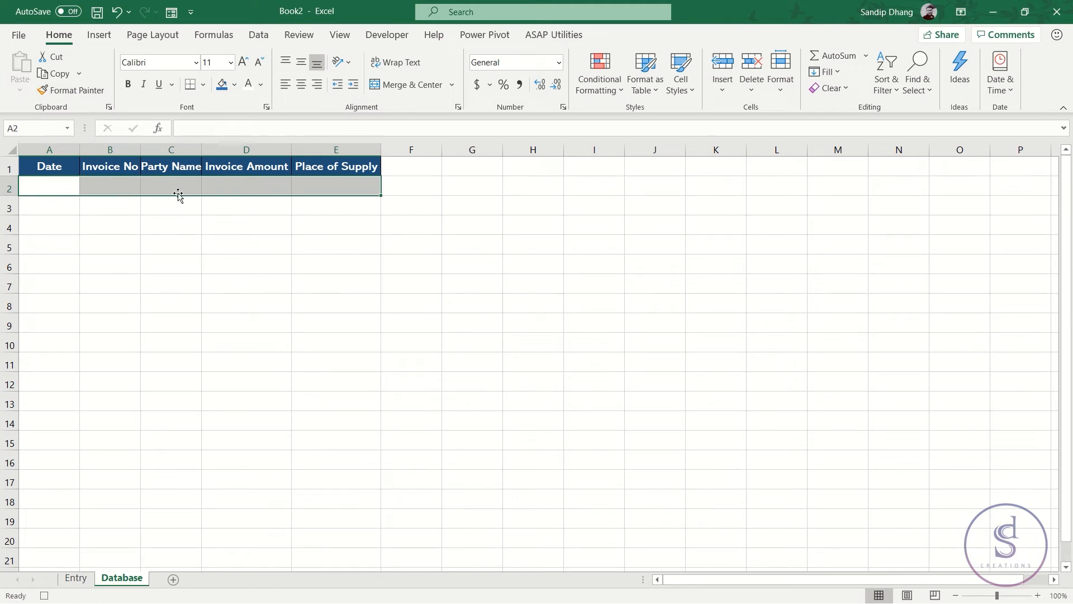
Format cell A2 of the Database sheet as Short Date and cell D2 as Accounting, and reselect A2
{"action": "left_click", "coordinate": [45, 189]}
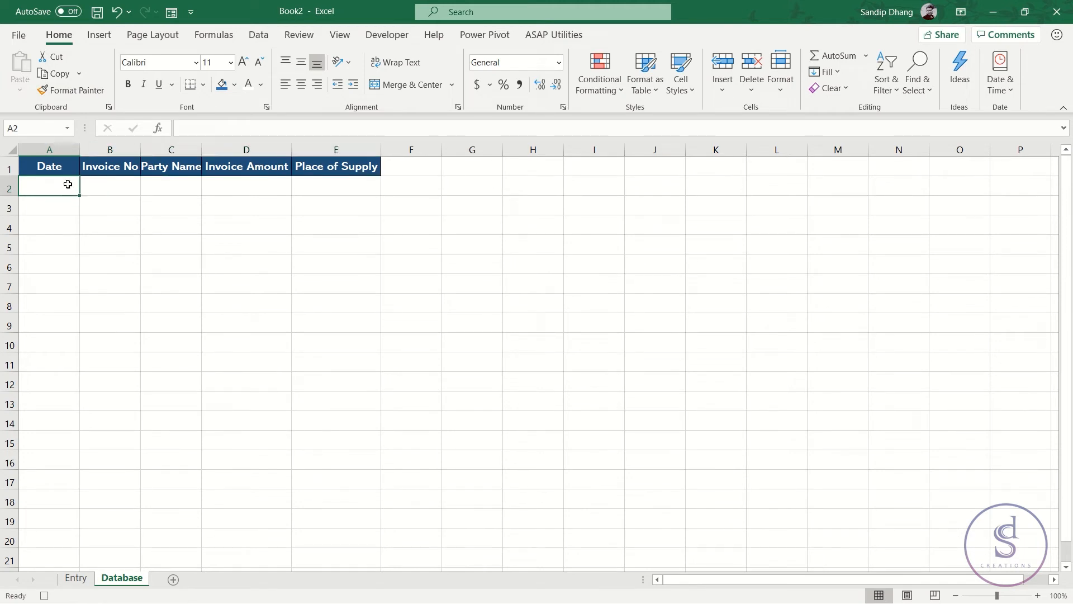
{"action": "left_click", "coordinate": [559, 62]}
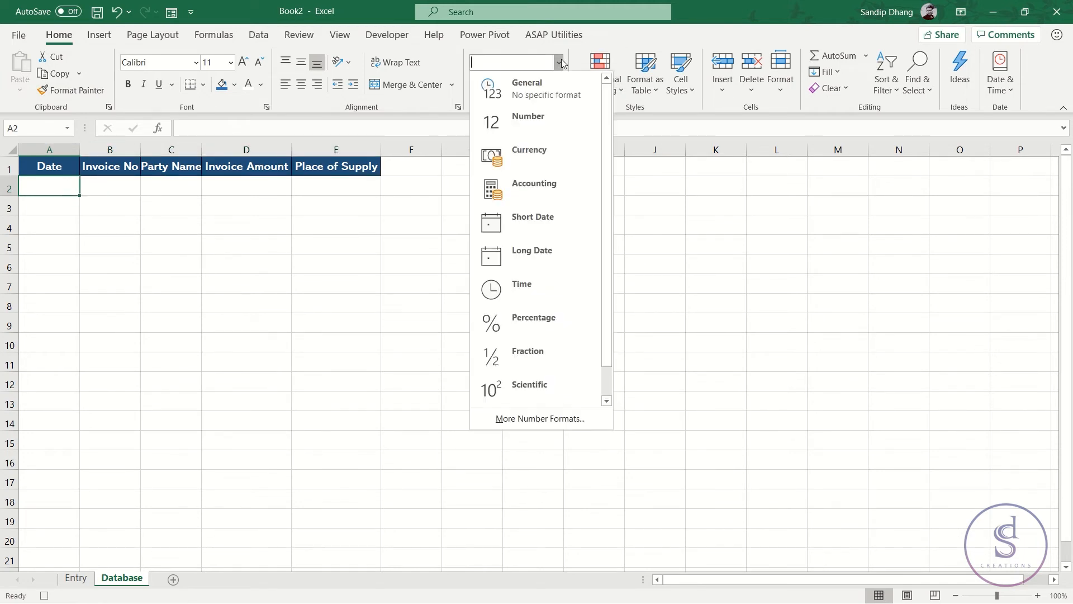
{"action": "left_click", "coordinate": [536, 223]}
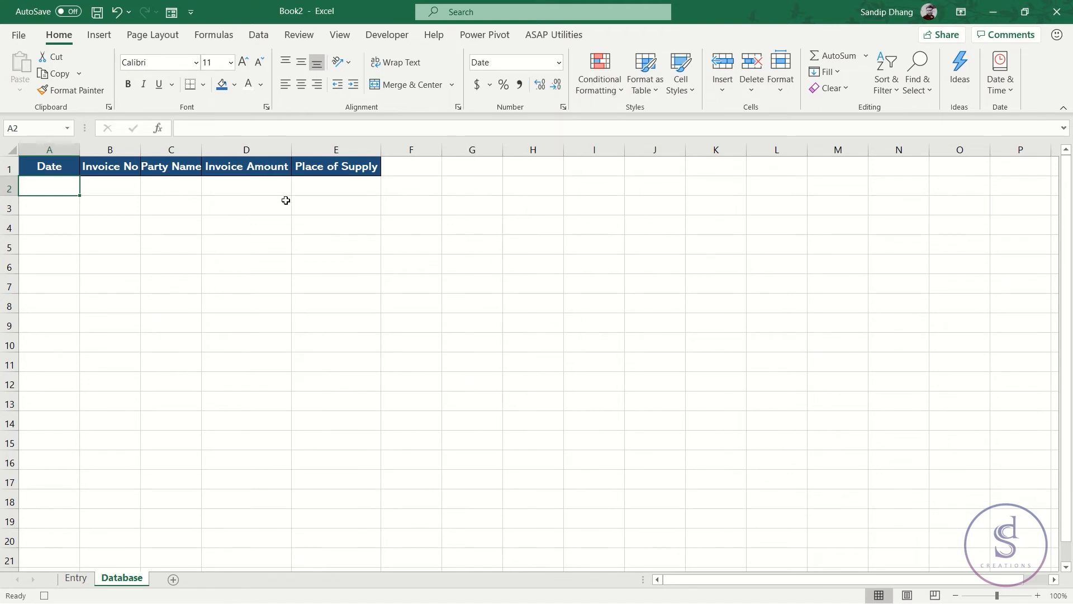
{"action": "left_click", "coordinate": [256, 188]}
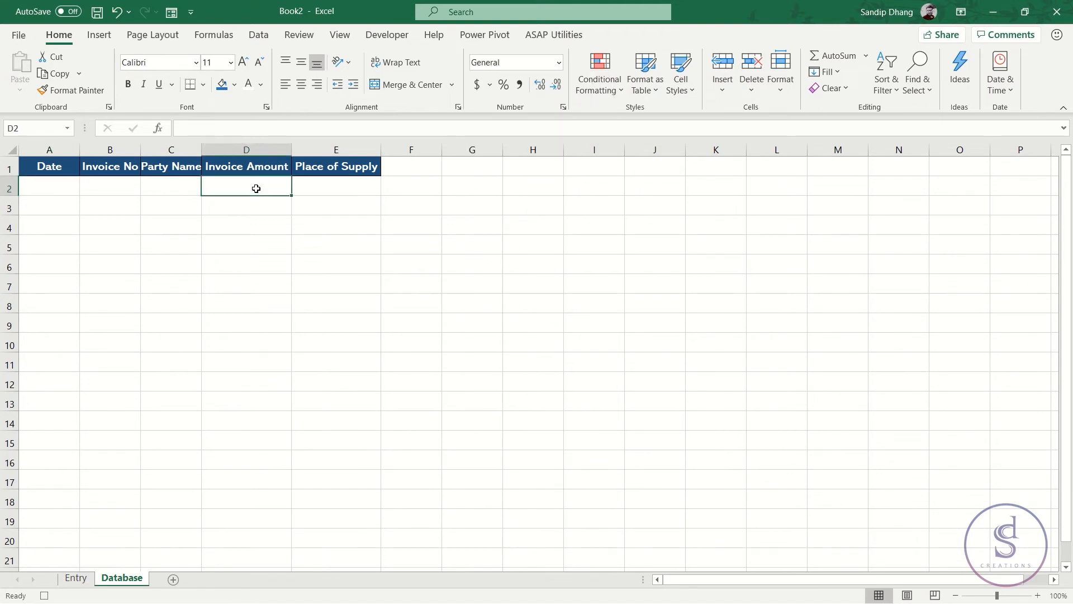
{"action": "left_click", "coordinate": [558, 64]}
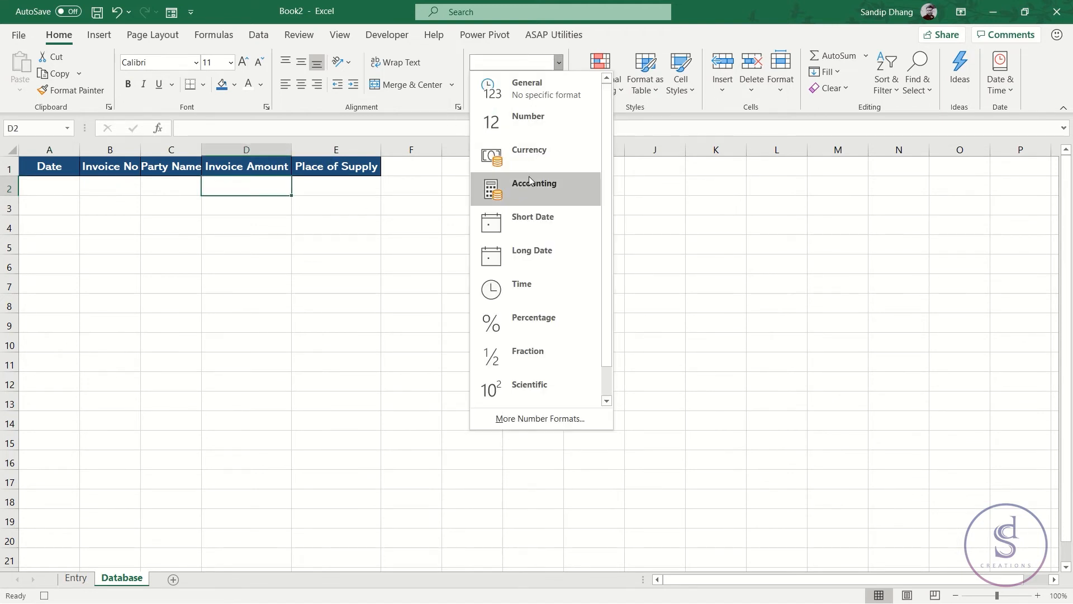
{"action": "left_click", "coordinate": [529, 177]}
{"action": "left_click", "coordinate": [30, 189]}
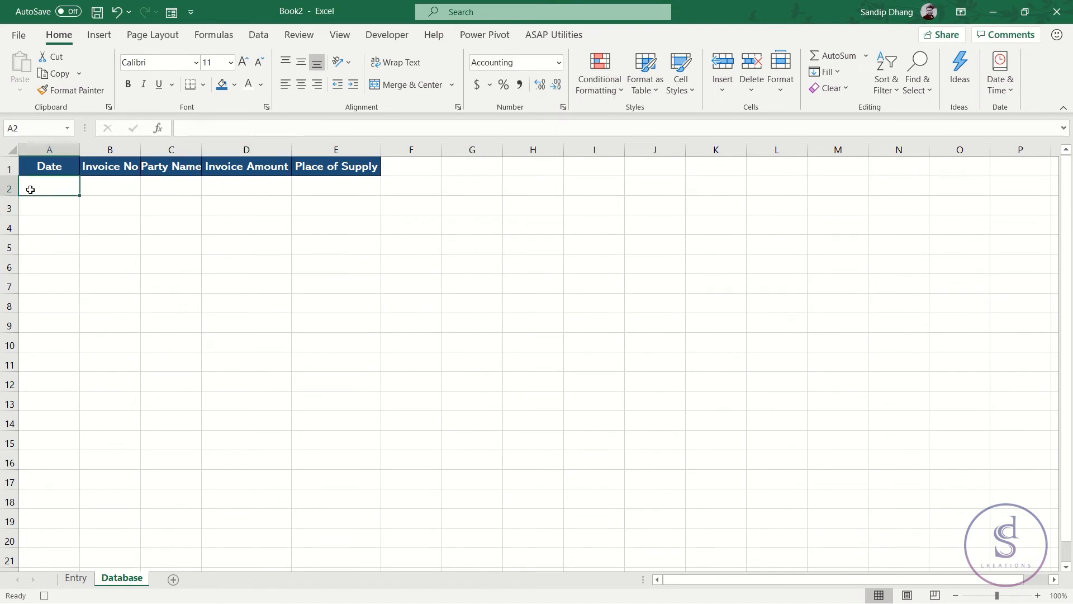
Copy the entry cells D5:H5 of the Entry sheet and paste them as values at A2 of the Database sheet
{"action": "left_click", "coordinate": [79, 578]}
{"action": "left_click_drag", "start_coordinate": [316, 251], "coordinate": [622, 249]}
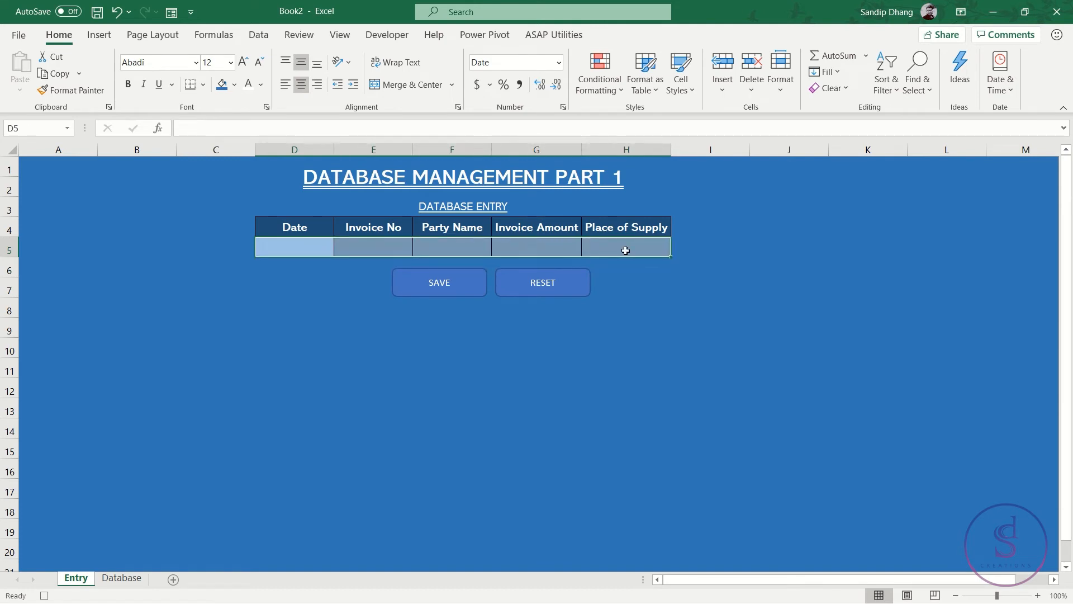
{"action": "right_click", "coordinate": [626, 250]}
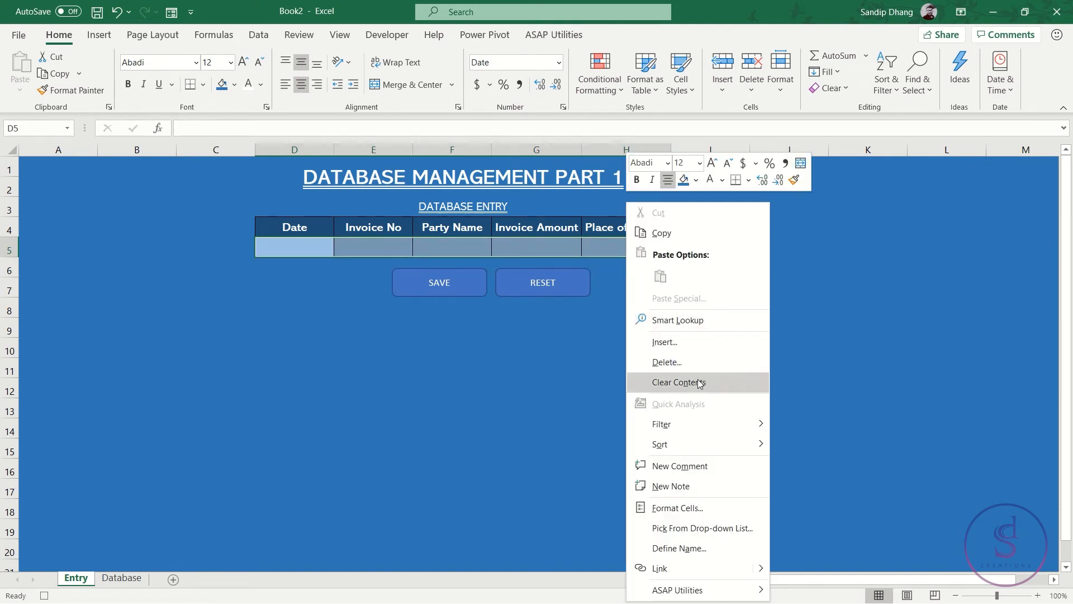
{"action": "left_click", "coordinate": [691, 236]}
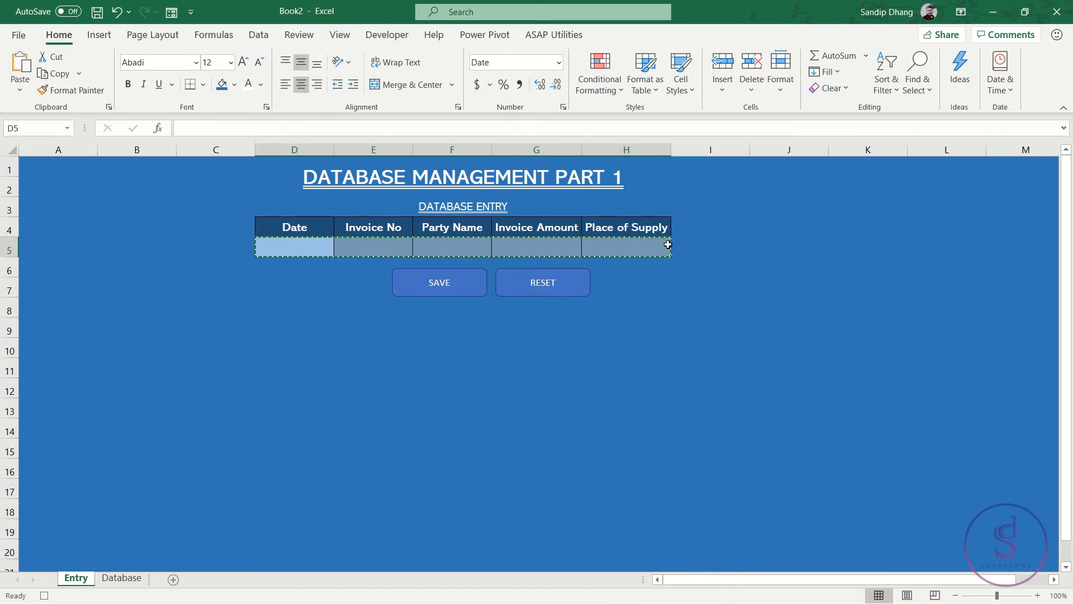
{"action": "left_click", "coordinate": [118, 578]}
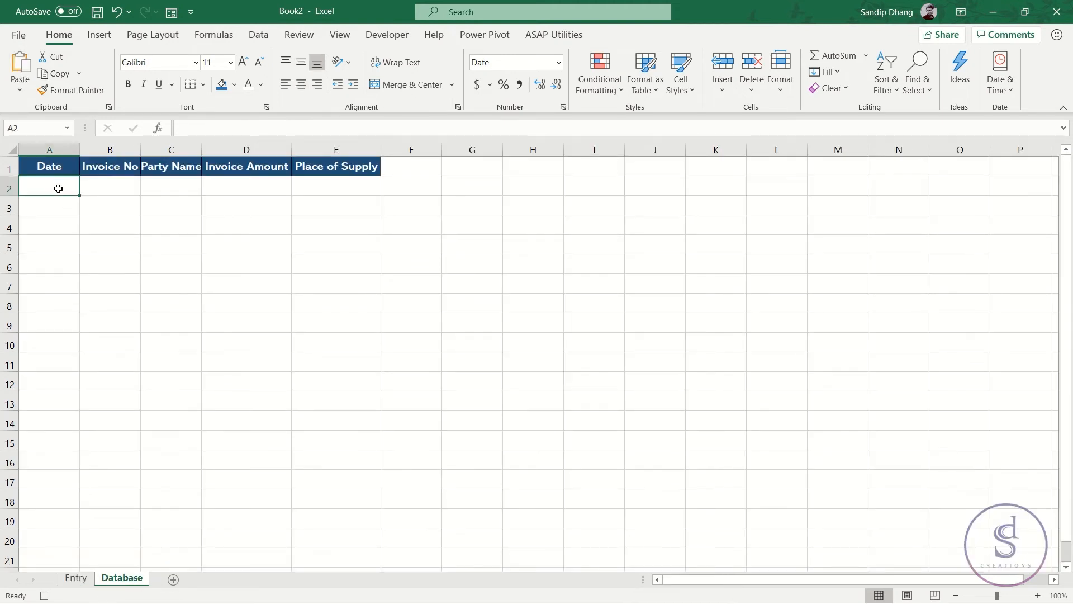
{"action": "right_click", "coordinate": [58, 188]}
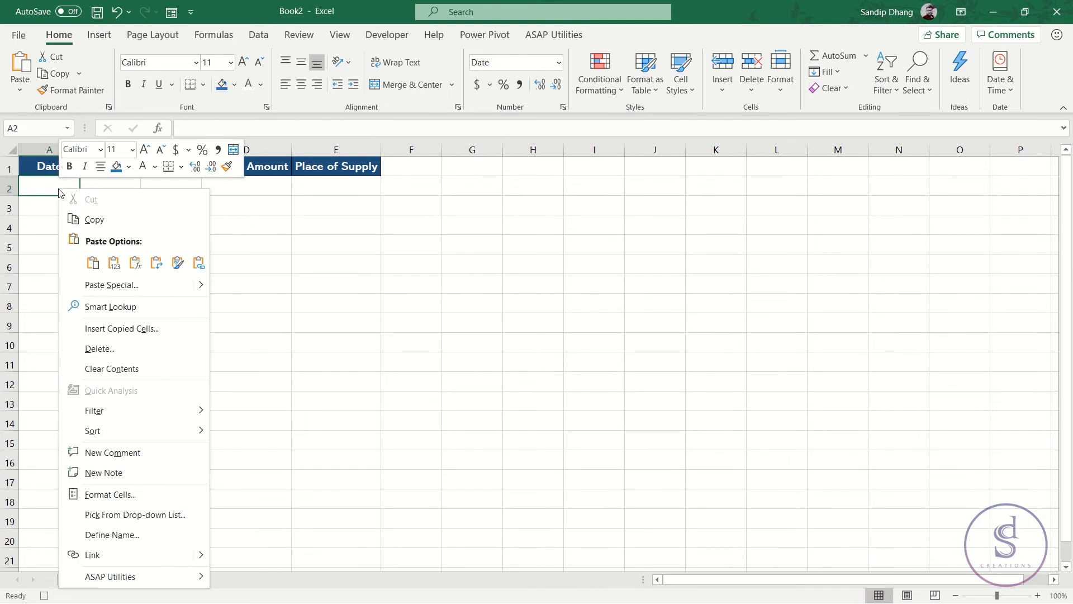
{"action": "left_click", "coordinate": [113, 264]}
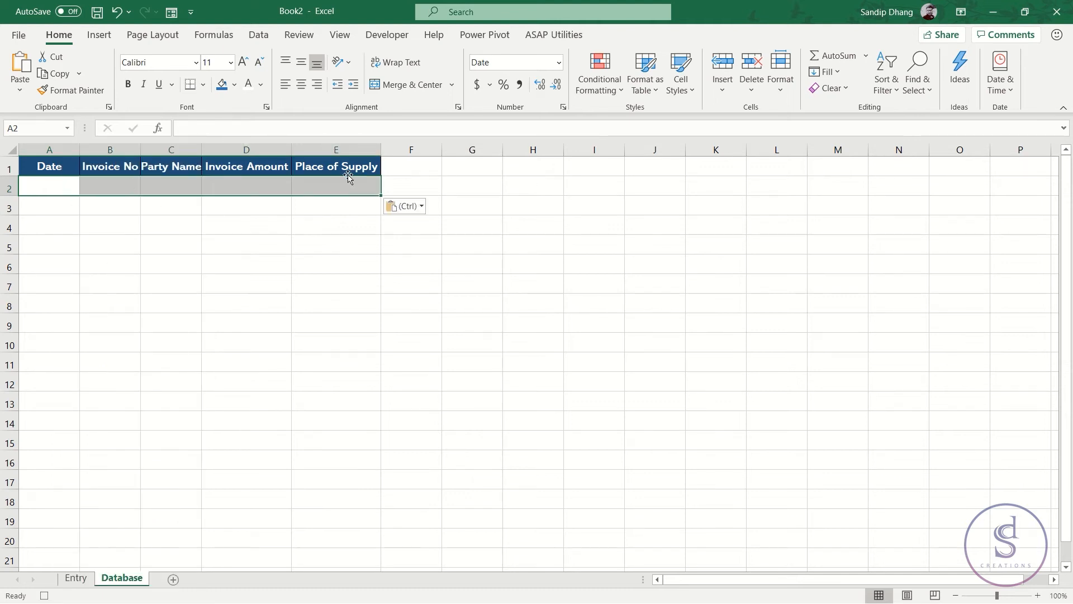
{"action": "left_click", "coordinate": [48, 186]}
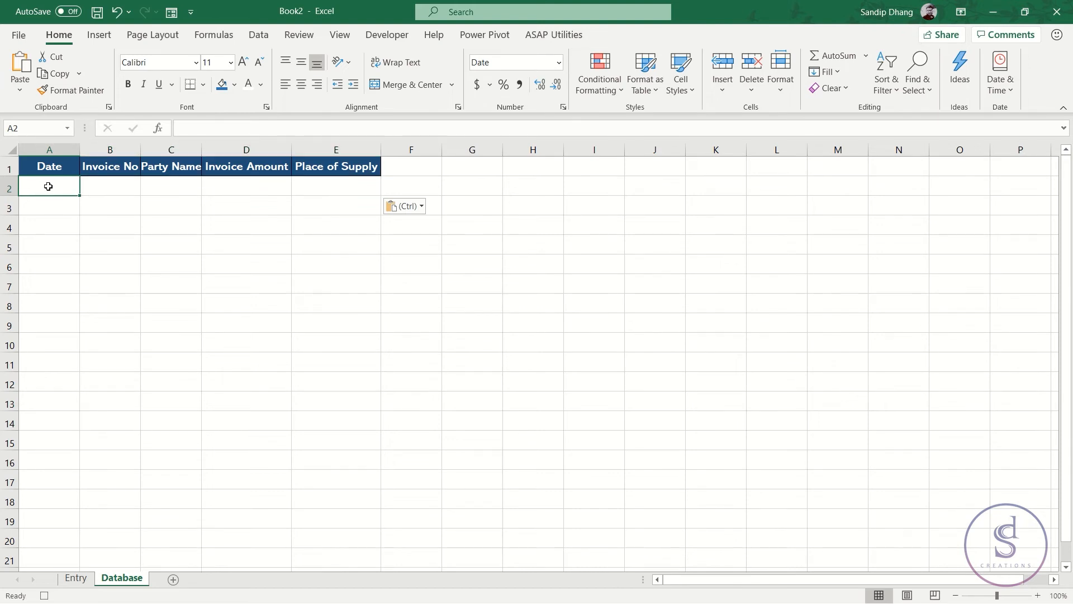
Clear the contents of D5:H5 on the Entry sheet, select D5, and stop recording the macro
{"action": "left_click", "coordinate": [78, 581]}
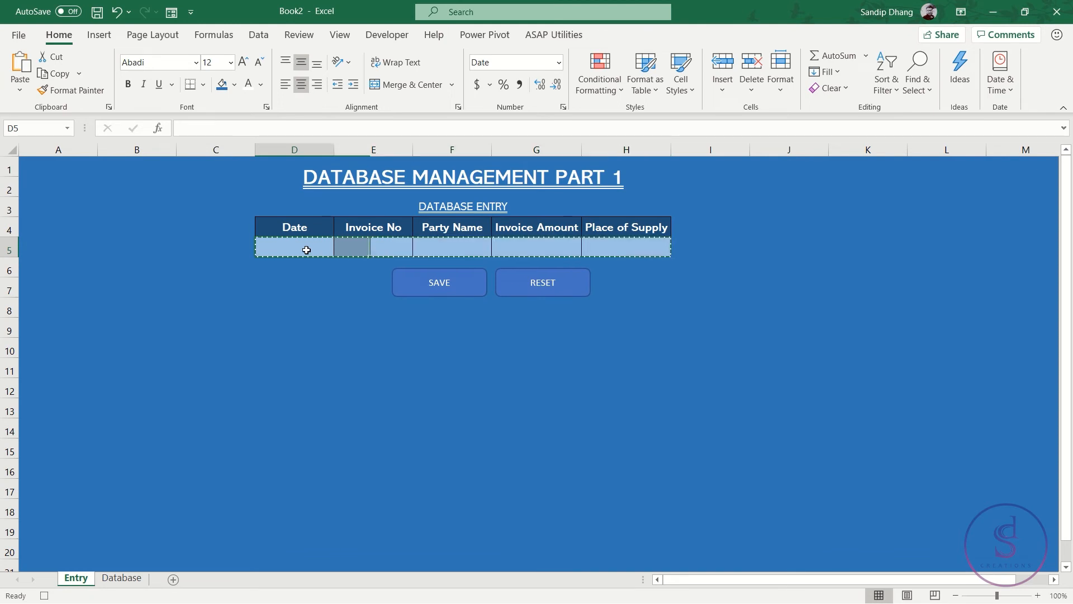
{"action": "left_click_drag", "start_coordinate": [307, 249], "coordinate": [599, 241]}
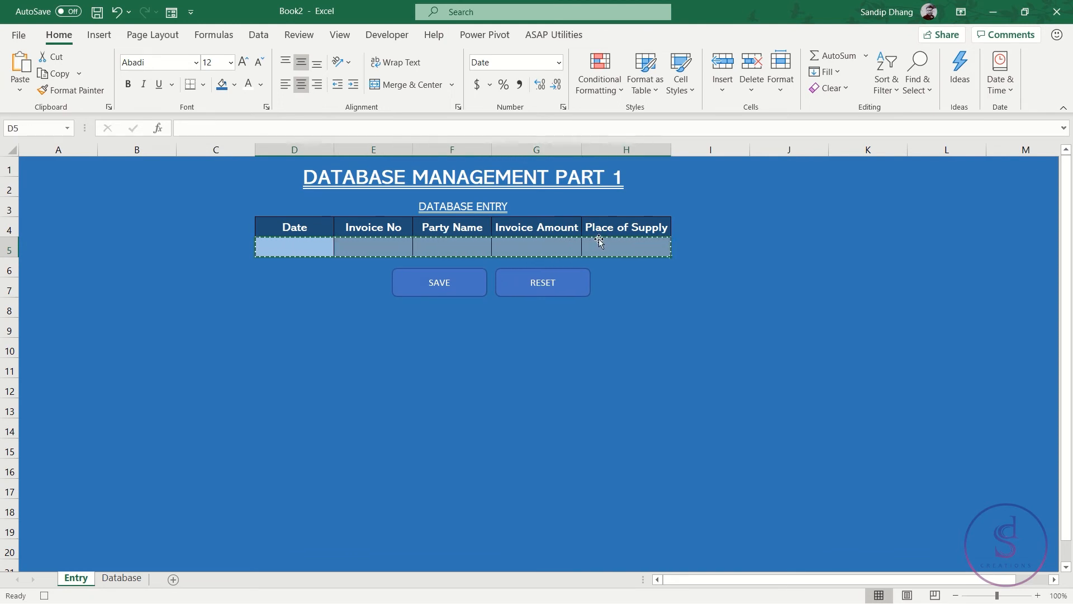
{"action": "right_click", "coordinate": [611, 244]}
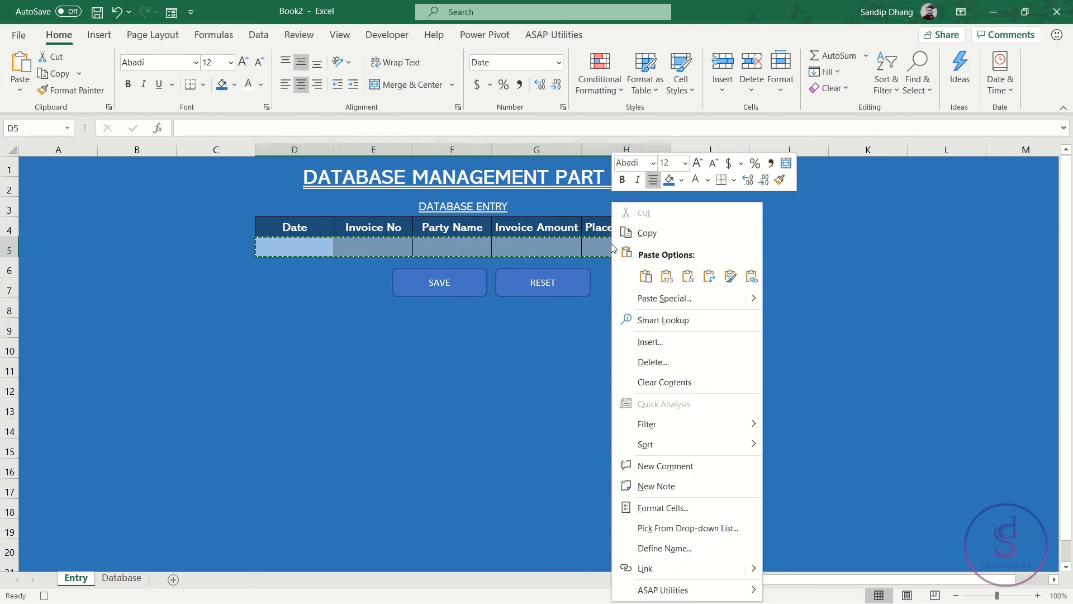
{"action": "left_click", "coordinate": [707, 384]}
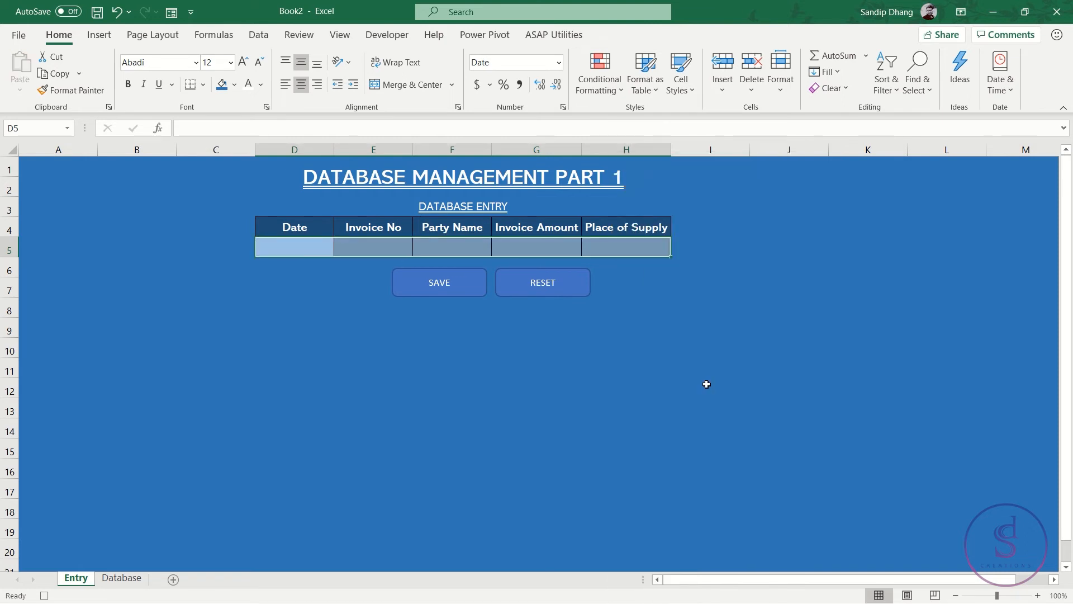
{"action": "left_click", "coordinate": [328, 246]}
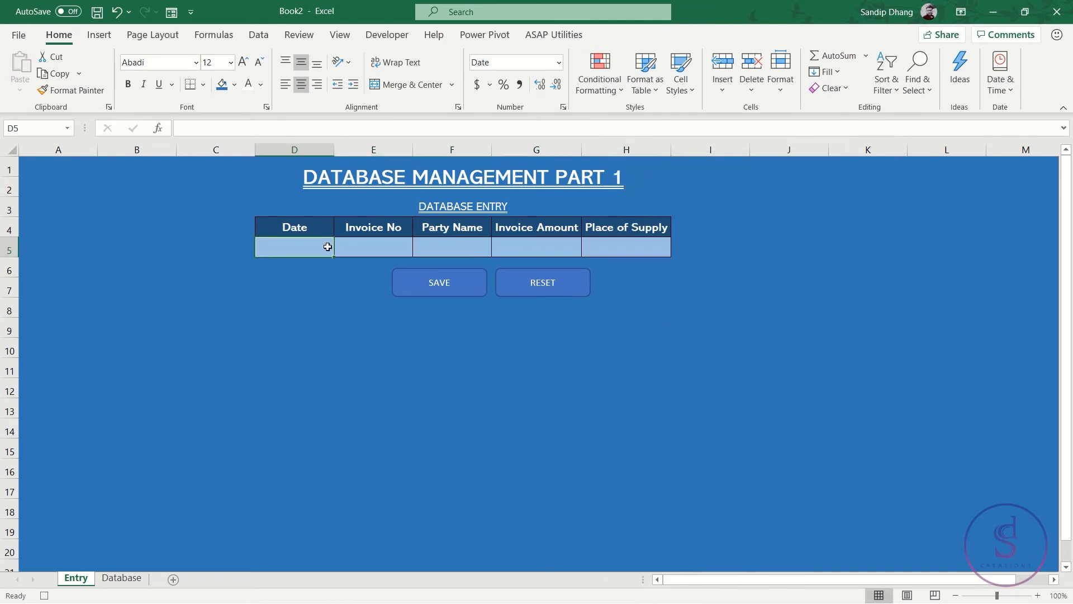
{"action": "left_click", "coordinate": [44, 594]}
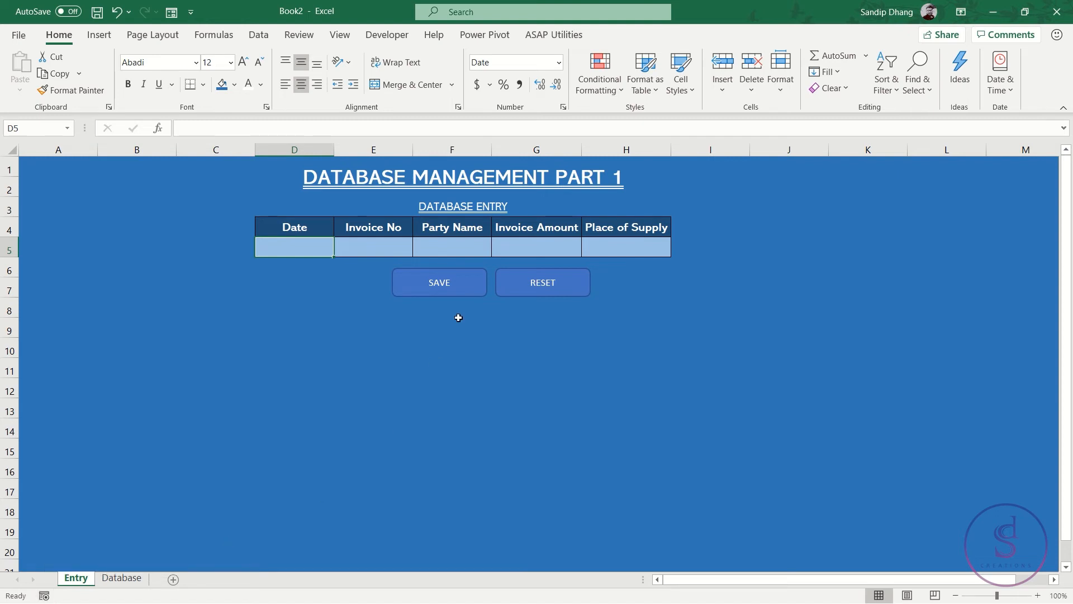
Assign the saveData macro from This Workbook to the SAVE button and deselect the button
{"action": "left_click", "coordinate": [461, 291]}
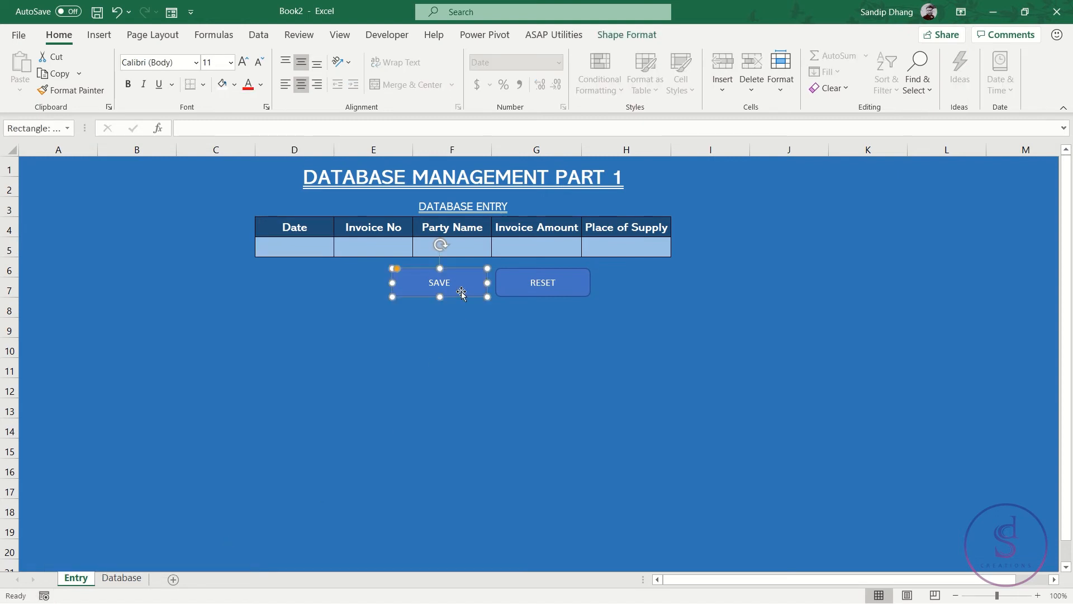
{"action": "right_click", "coordinate": [461, 291]}
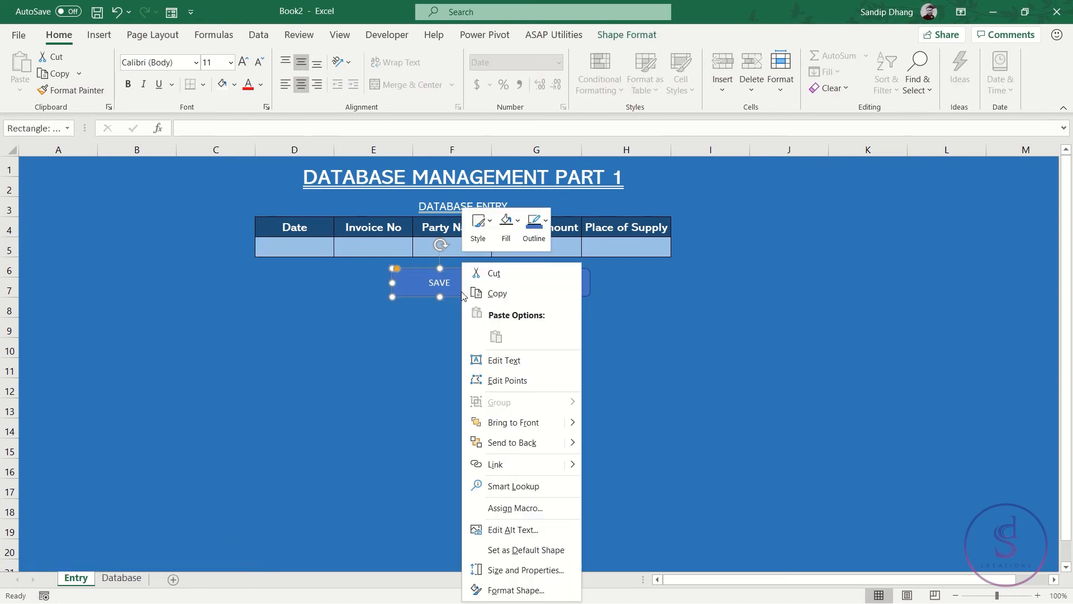
{"action": "left_click", "coordinate": [539, 509]}
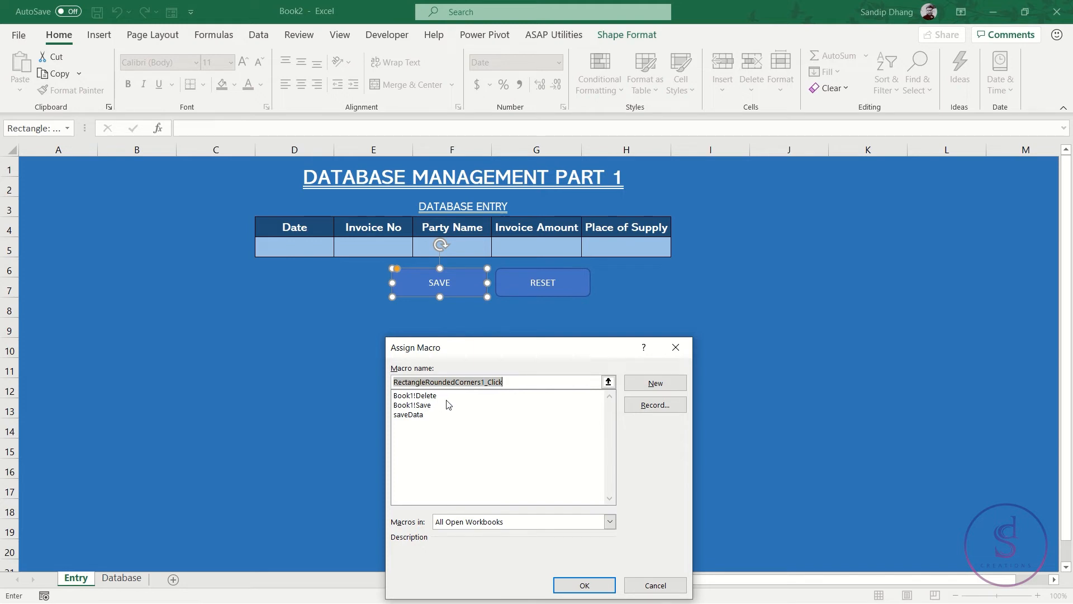
{"action": "left_click", "coordinate": [494, 525]}
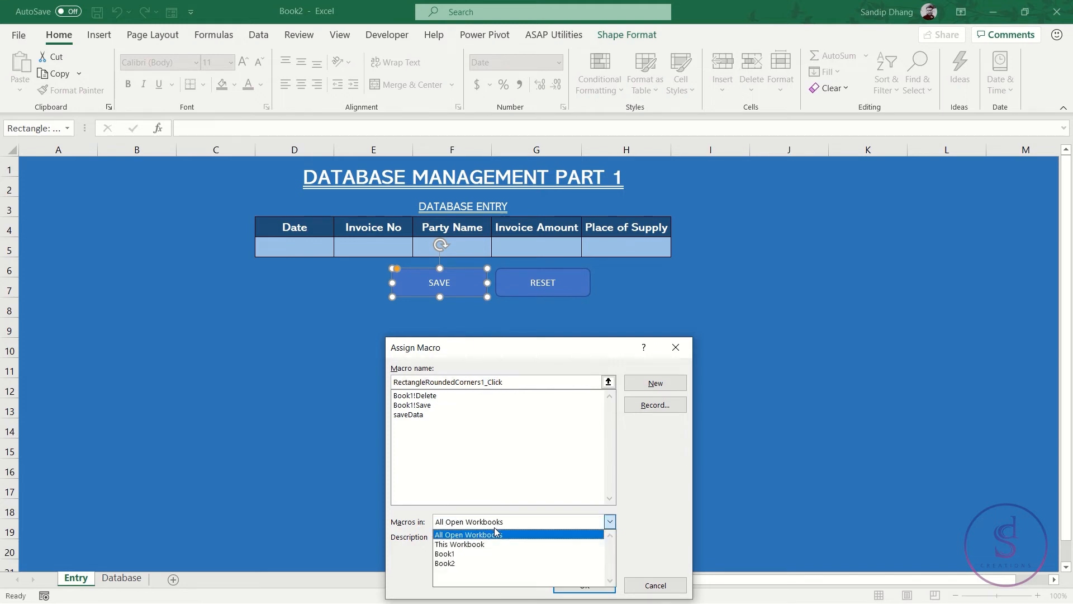
{"action": "left_click", "coordinate": [475, 545]}
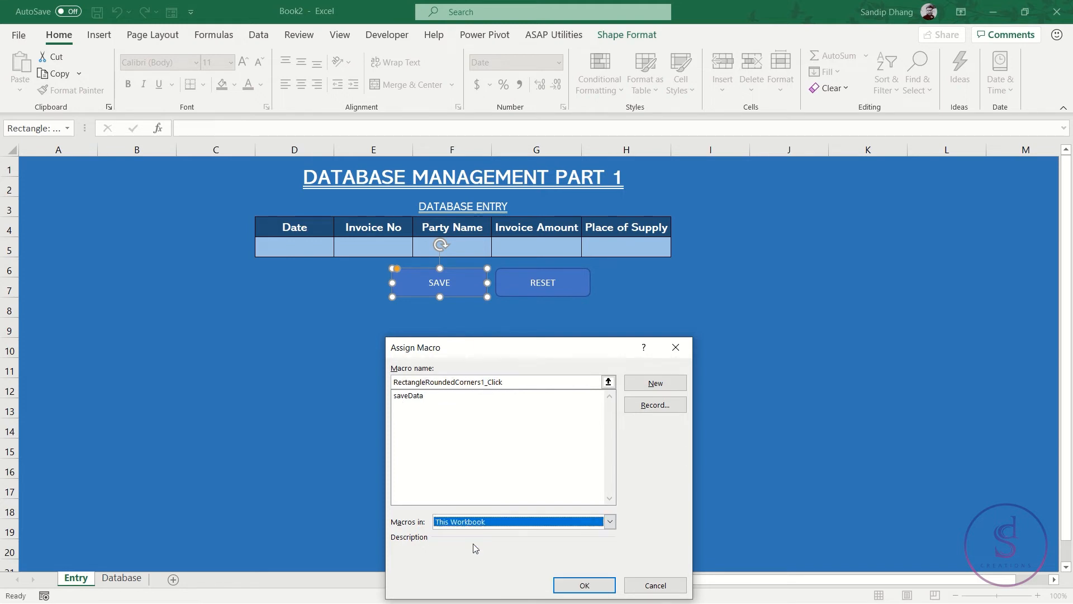
{"action": "left_click", "coordinate": [414, 396]}
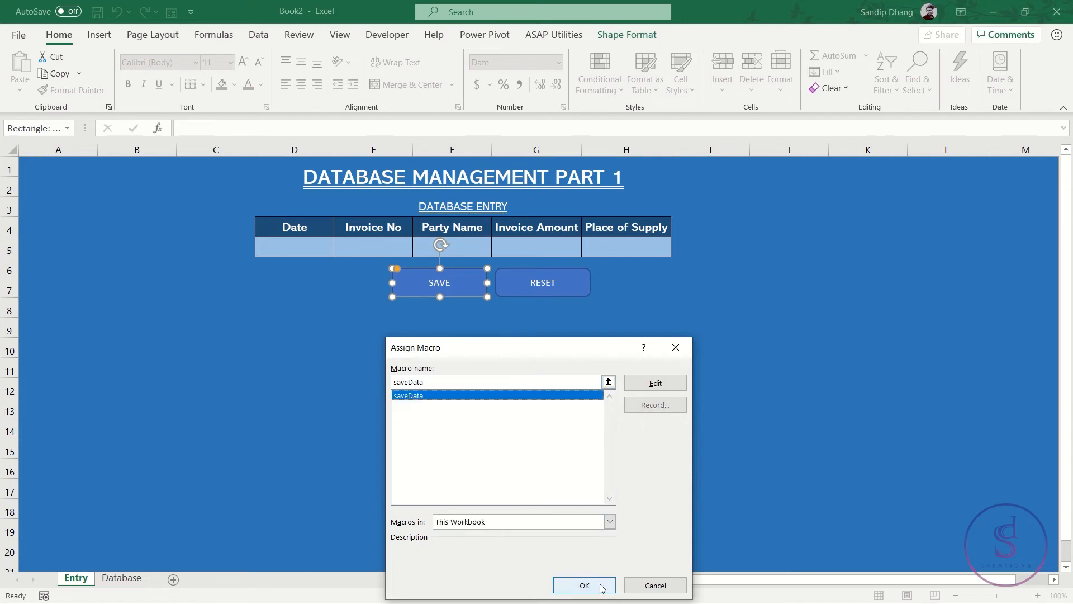
{"action": "left_click", "coordinate": [596, 585]}
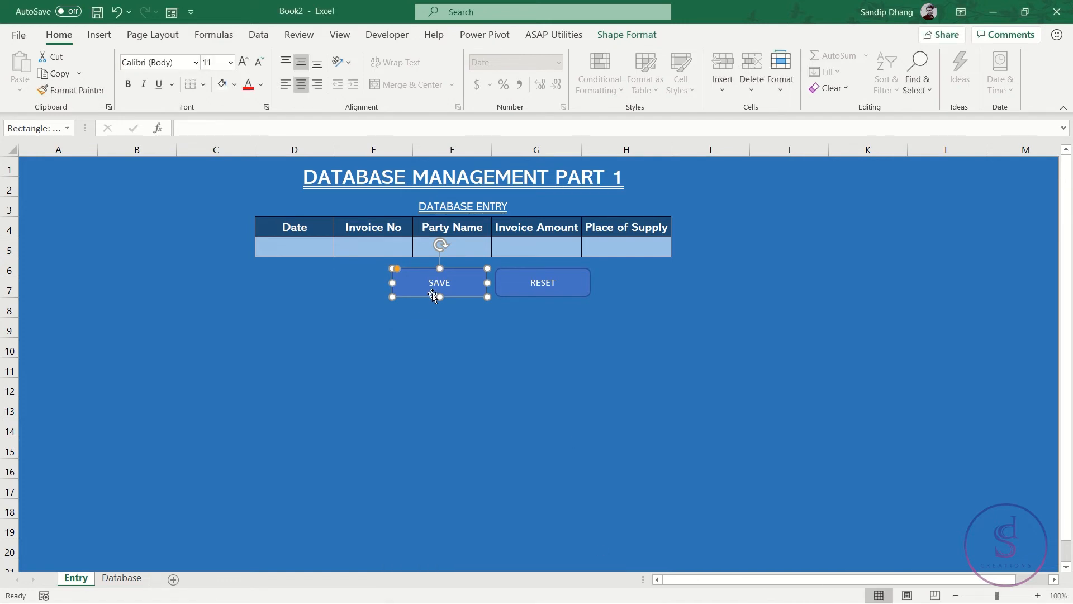
{"action": "left_click", "coordinate": [384, 344]}
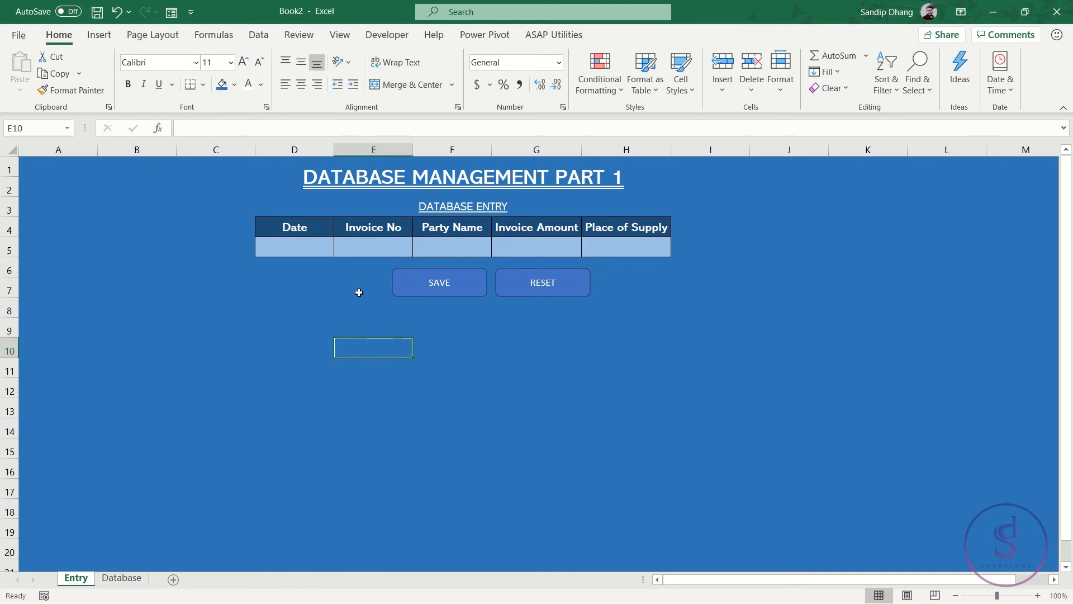
Enter the date 1-5-2021 and an invoice number in the entry row of the Entry sheet
{"action": "left_click", "coordinate": [307, 253]}
{"action": "type", "text": "1-5-"}
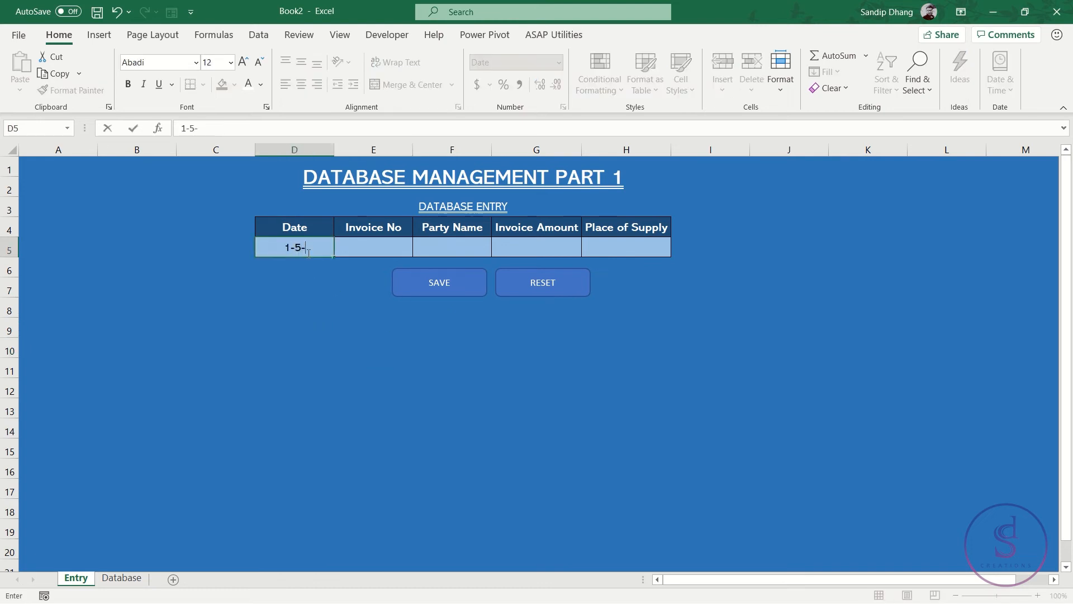
{"action": "type", "text": "2021"}
{"action": "key", "text": "Tab"}
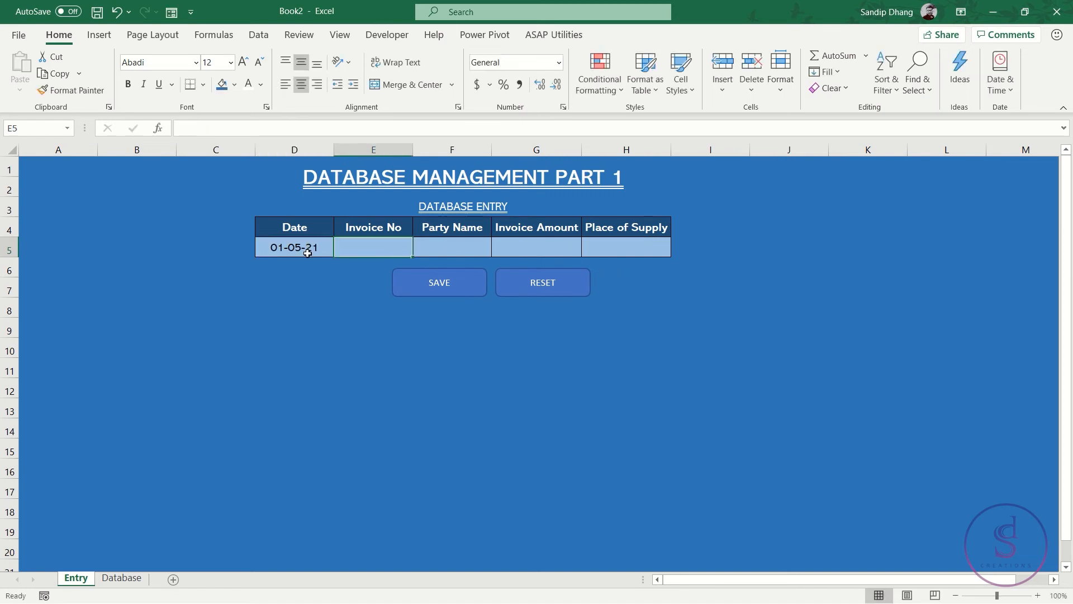
{"action": "type", "text": "IN"}
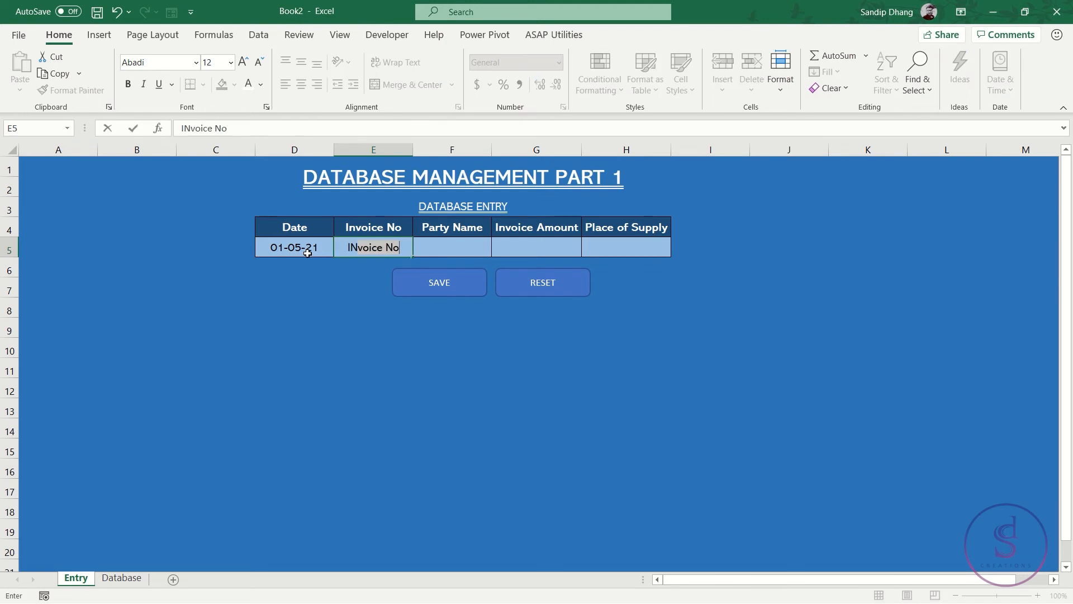
{"action": "type", "text": "V/258"}
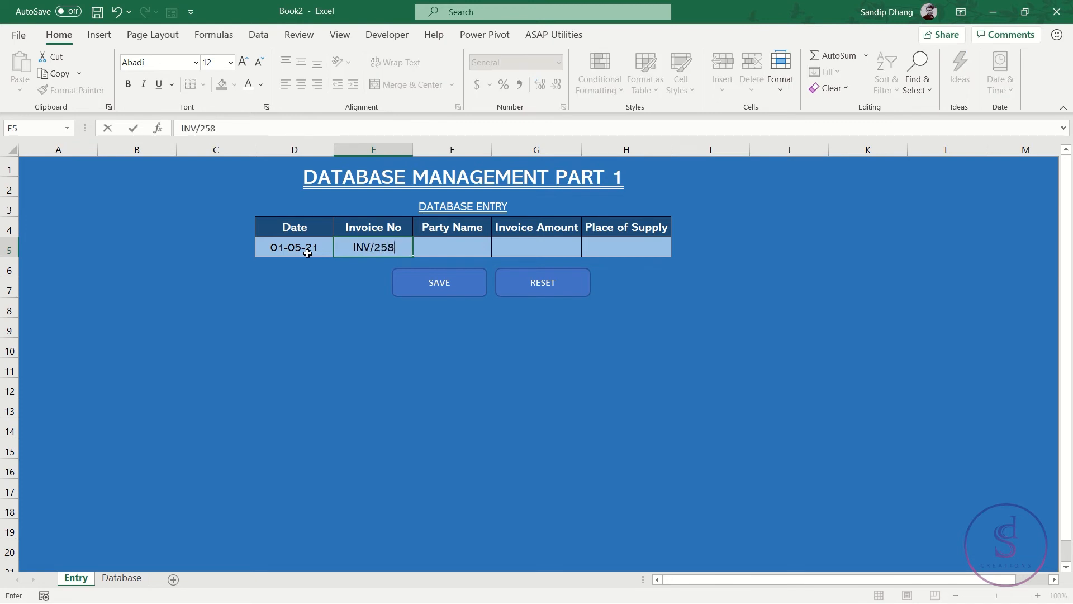
{"action": "key", "text": "Tab"}
Fill in the party name SD Creations, invoice amount 15000 and place of supply Kolkata in the entry row
{"action": "type", "text": "SD C"}
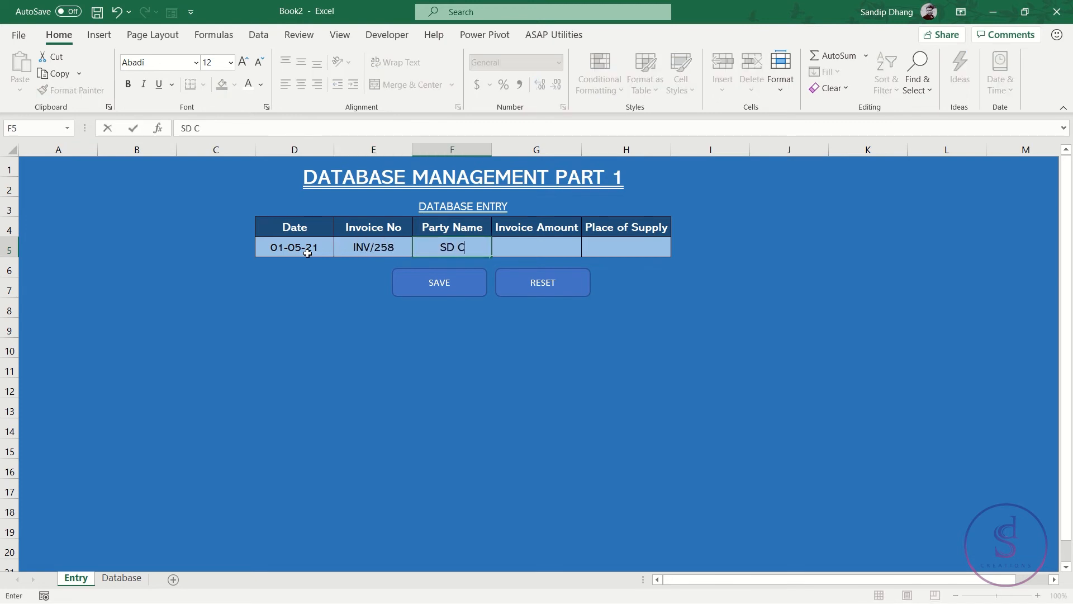
{"action": "type", "text": "reations"}
{"action": "key", "text": "Tab"}
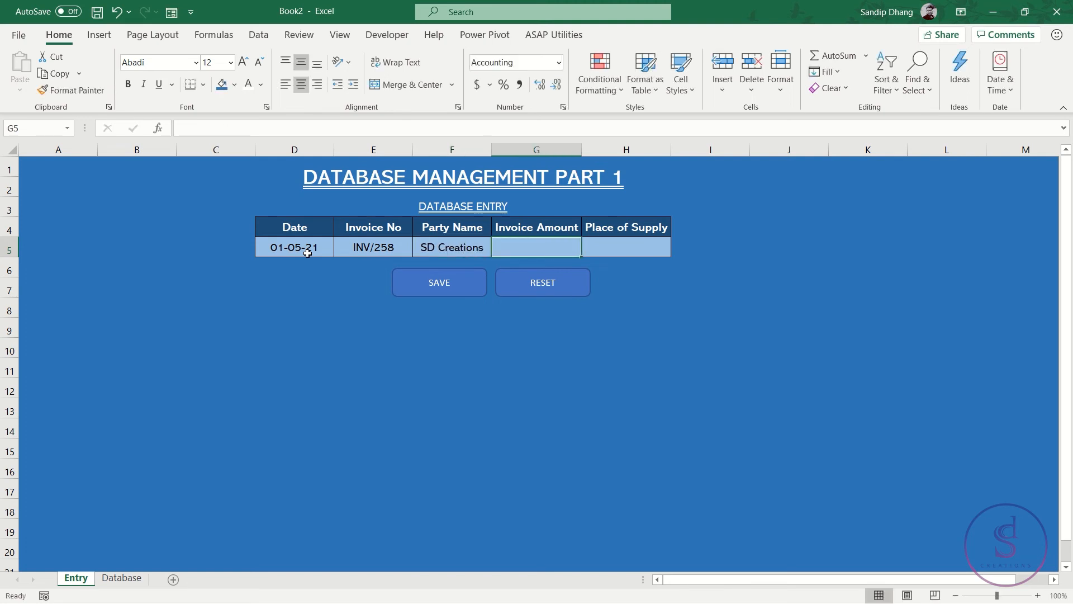
{"action": "type", "text": "15000"}
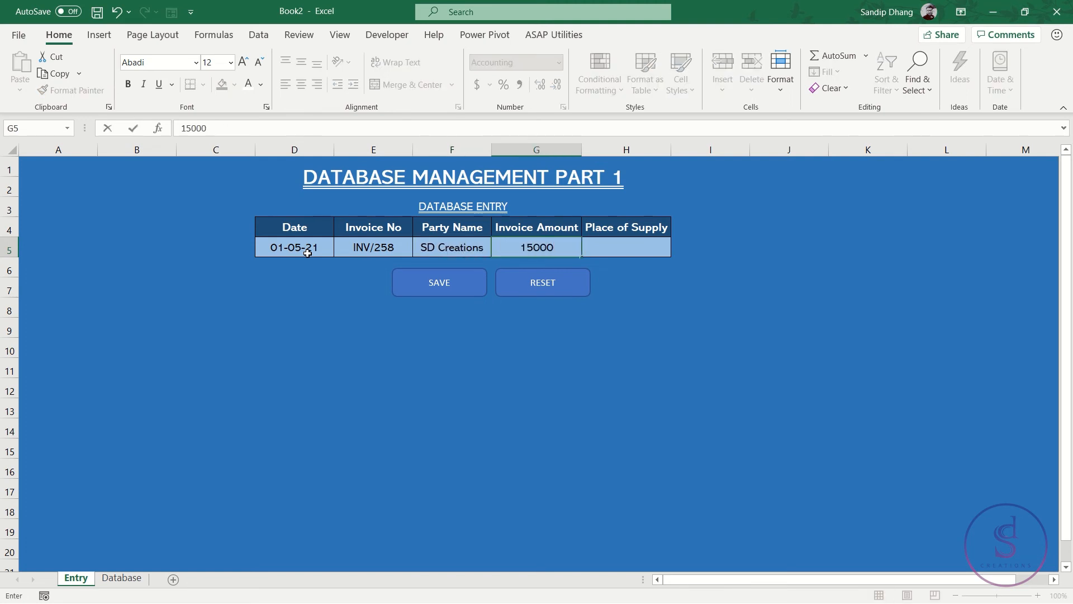
{"action": "key", "text": "Tab"}
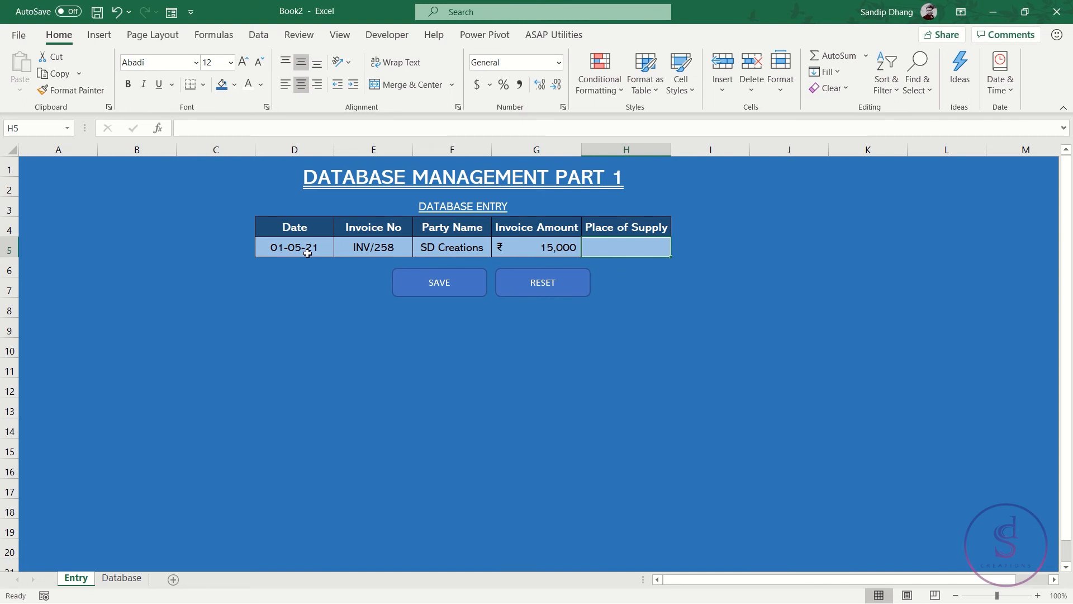
{"action": "type", "text": "Kolkata"}
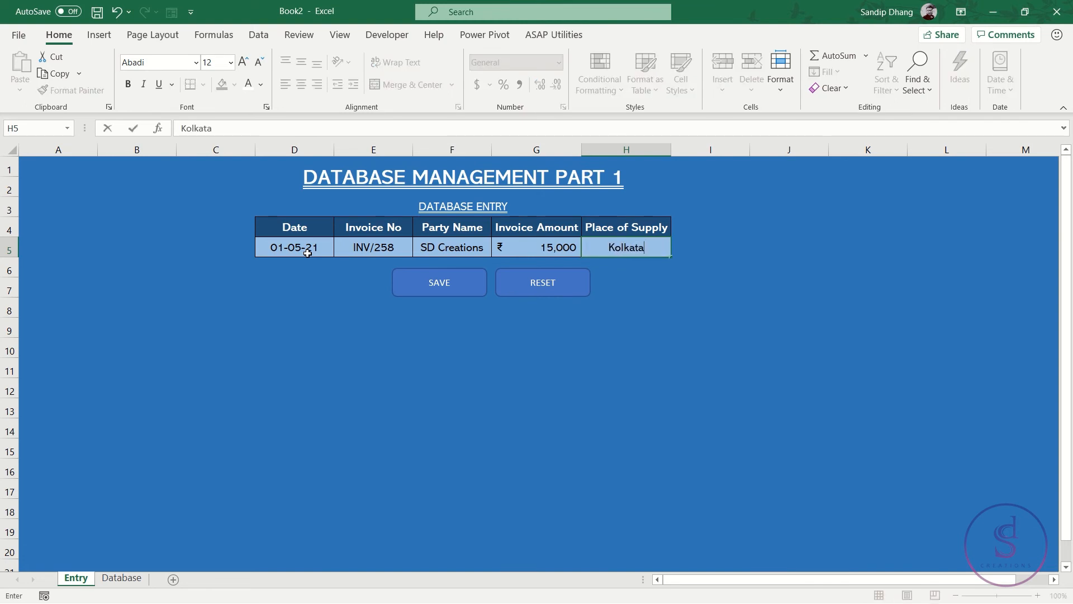
Save the record by running the SAVE button's macro, and check its amount and date cells in row 2 of the Database sheet
{"action": "left_click", "coordinate": [423, 300]}
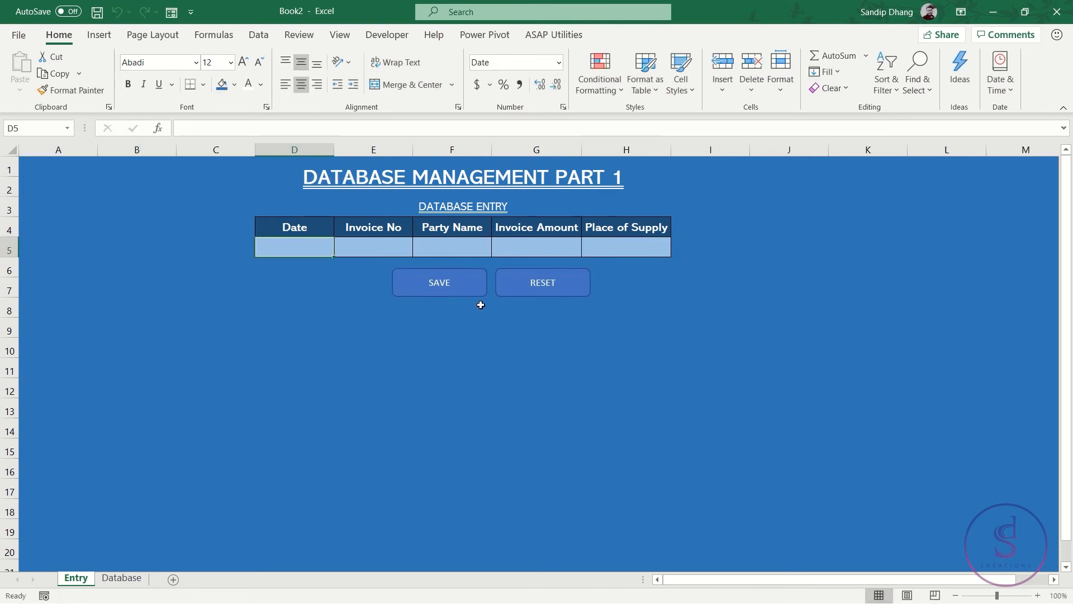
{"action": "left_click", "coordinate": [125, 579]}
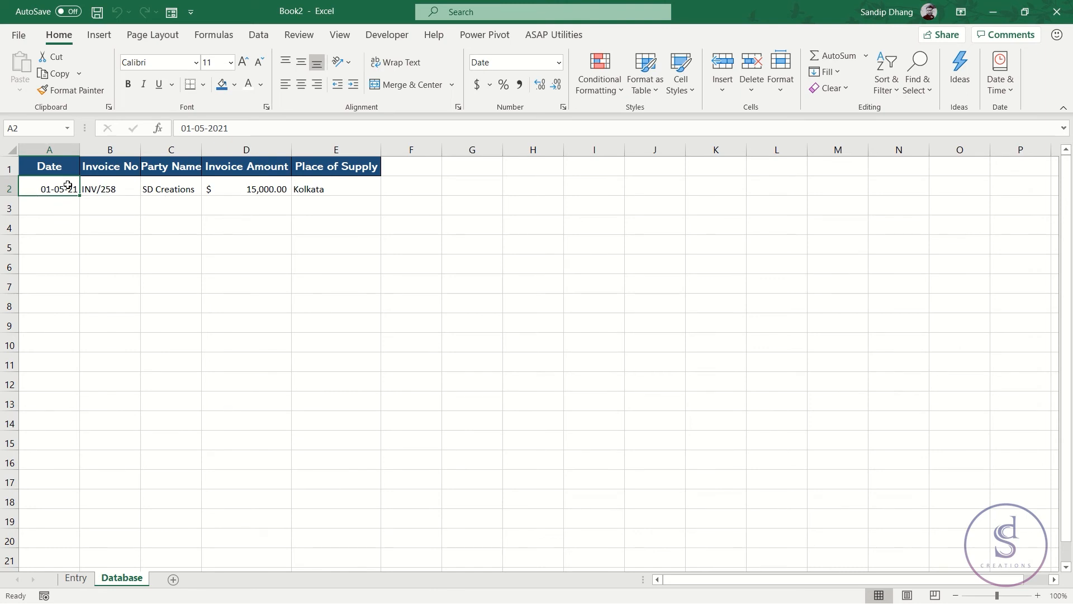
{"action": "left_click", "coordinate": [247, 186]}
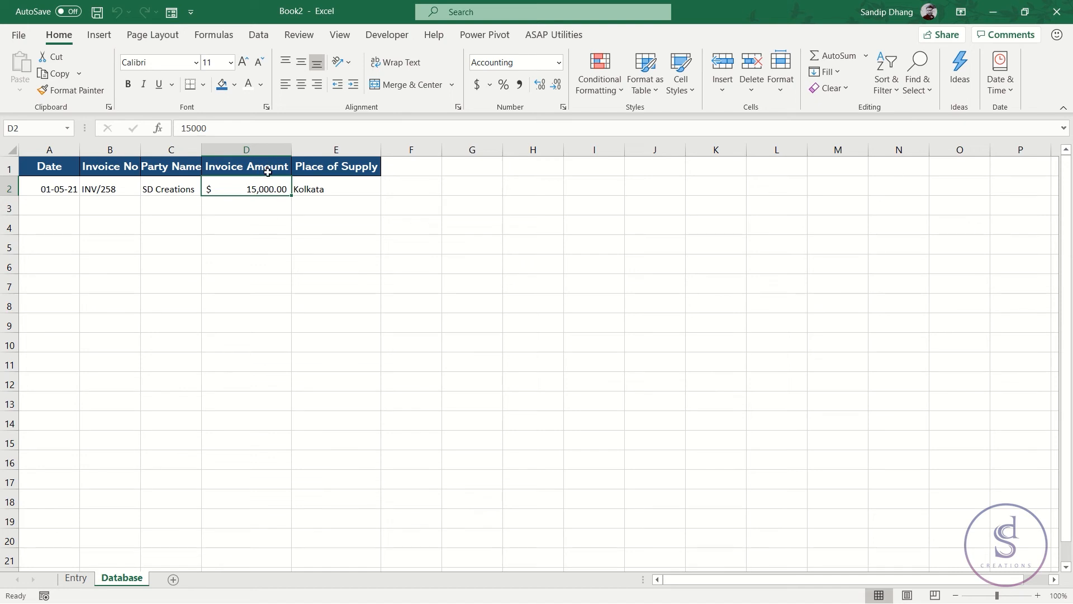
{"action": "left_click", "coordinate": [52, 191]}
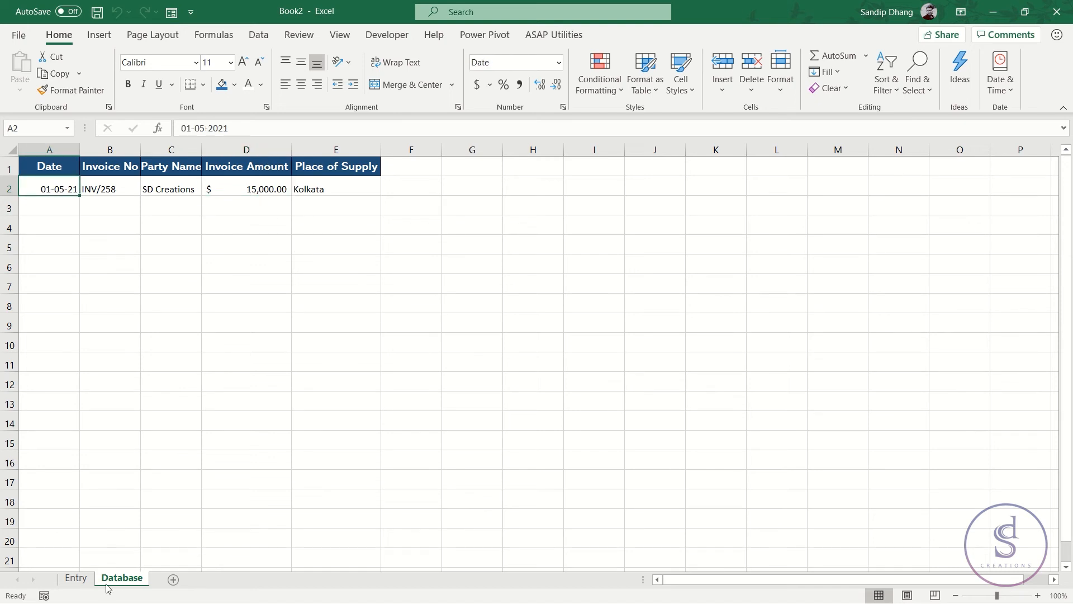
Start recording a macro named clearRecords, stored in This Workbook, from the Entry sheet
{"action": "left_click", "coordinate": [76, 578]}
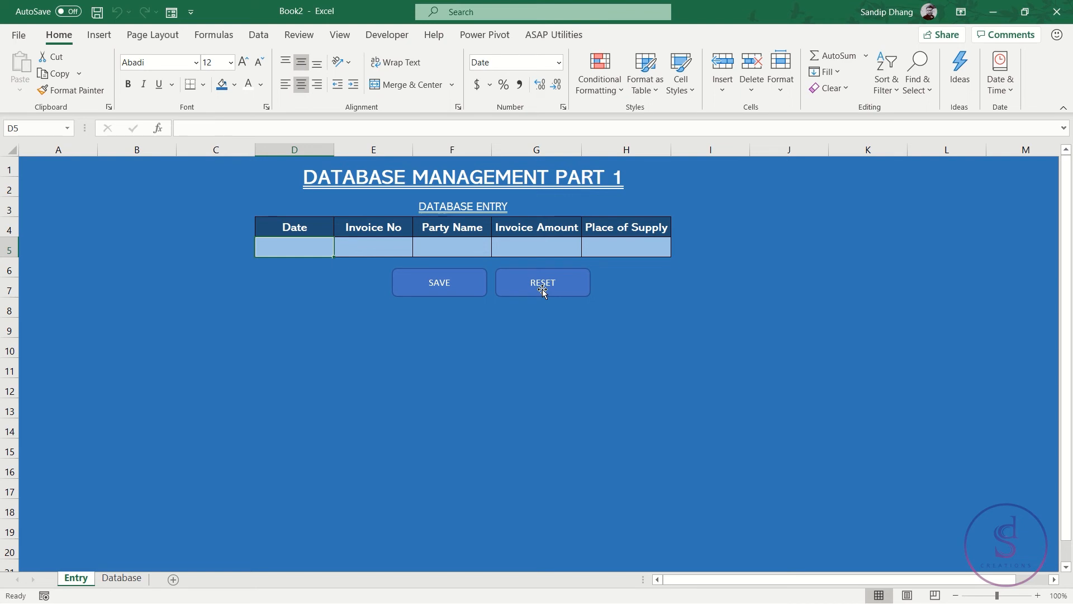
{"action": "left_click", "coordinate": [44, 595]}
{"action": "type", "text": "clear"}
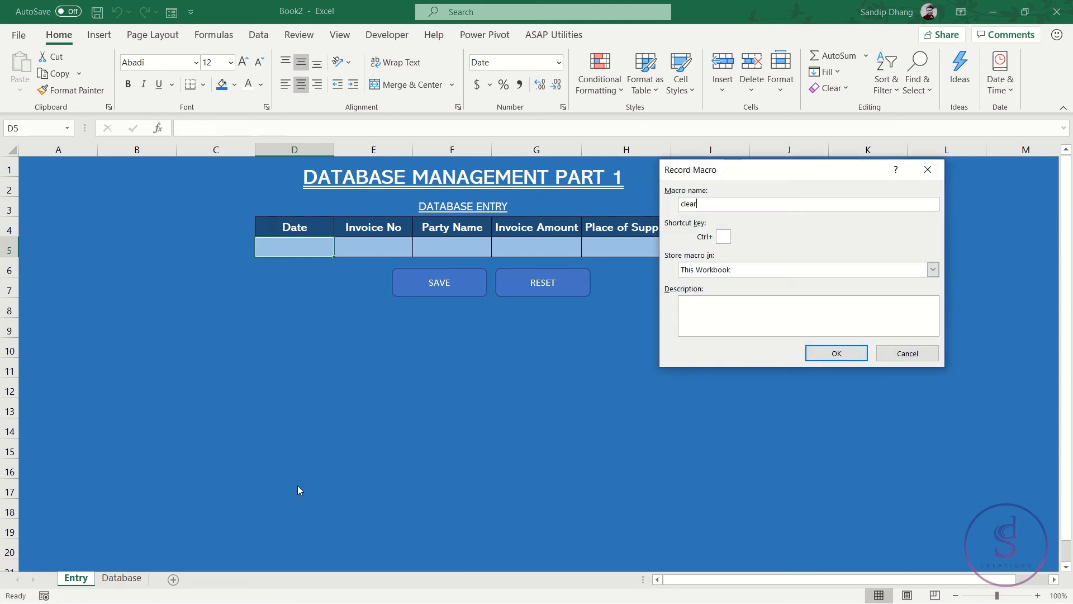
{"action": "type", "text": "Records"}
{"action": "key", "text": "Return"}
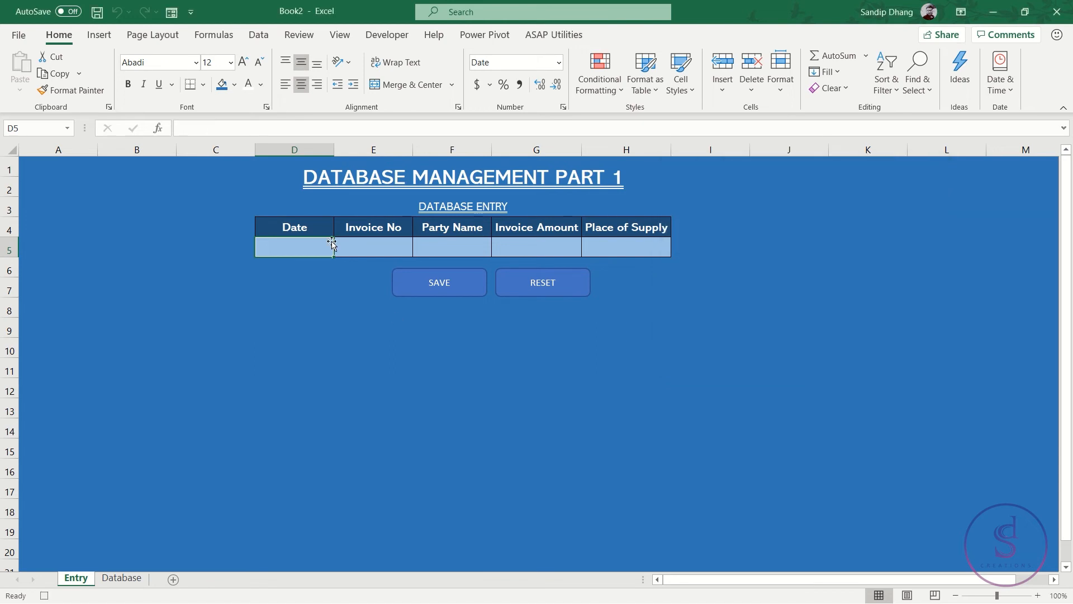
Clear the contents of the entry cells D5:H5, reselect D5, and stop recording the macro
{"action": "left_click_drag", "start_coordinate": [318, 256], "coordinate": [613, 243]}
{"action": "right_click", "coordinate": [615, 246]}
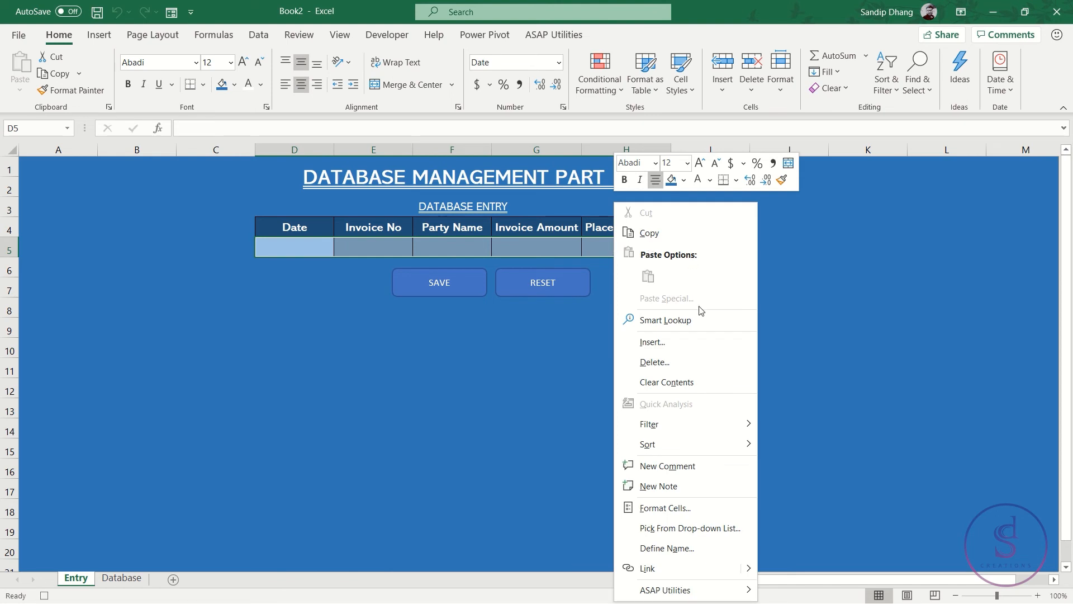
{"action": "left_click", "coordinate": [684, 382]}
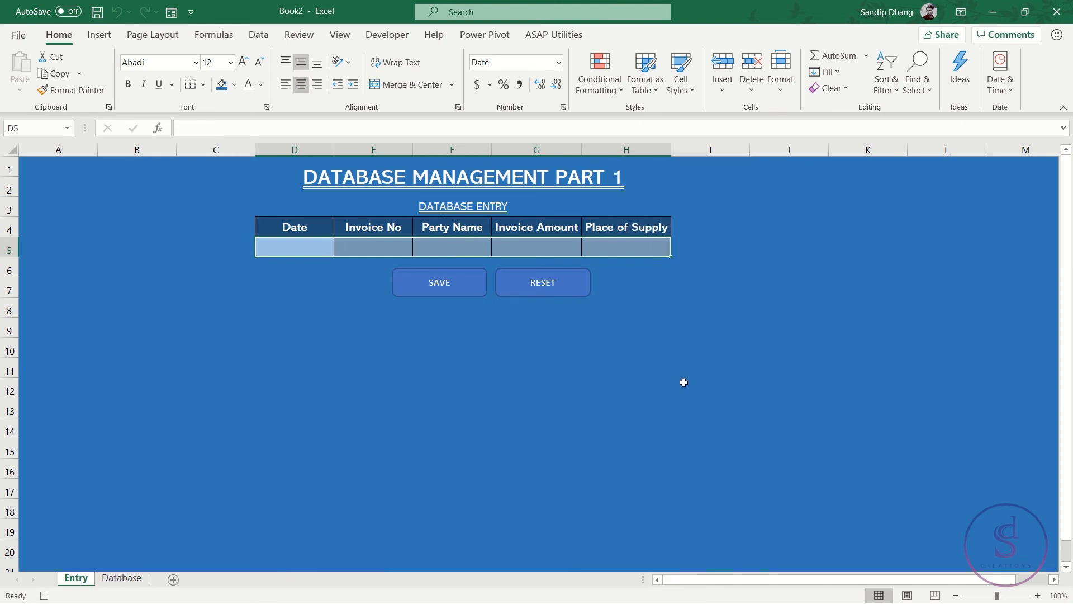
{"action": "left_click", "coordinate": [311, 247]}
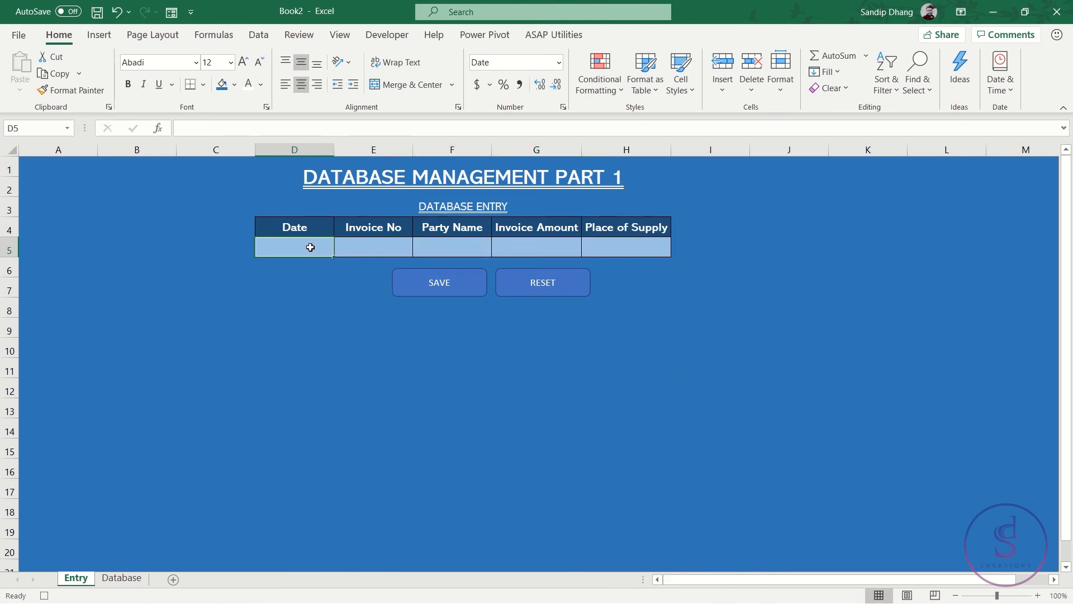
{"action": "left_click", "coordinate": [44, 596]}
Assign the clearRecords macro to the RESET button
{"action": "left_click", "coordinate": [565, 284]}
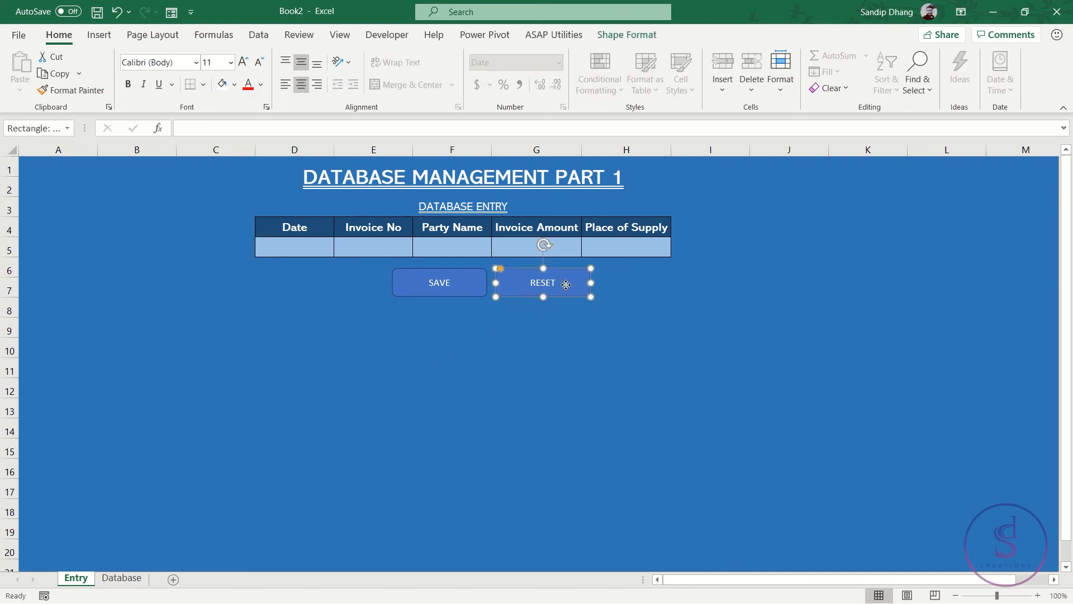
{"action": "right_click", "coordinate": [566, 284]}
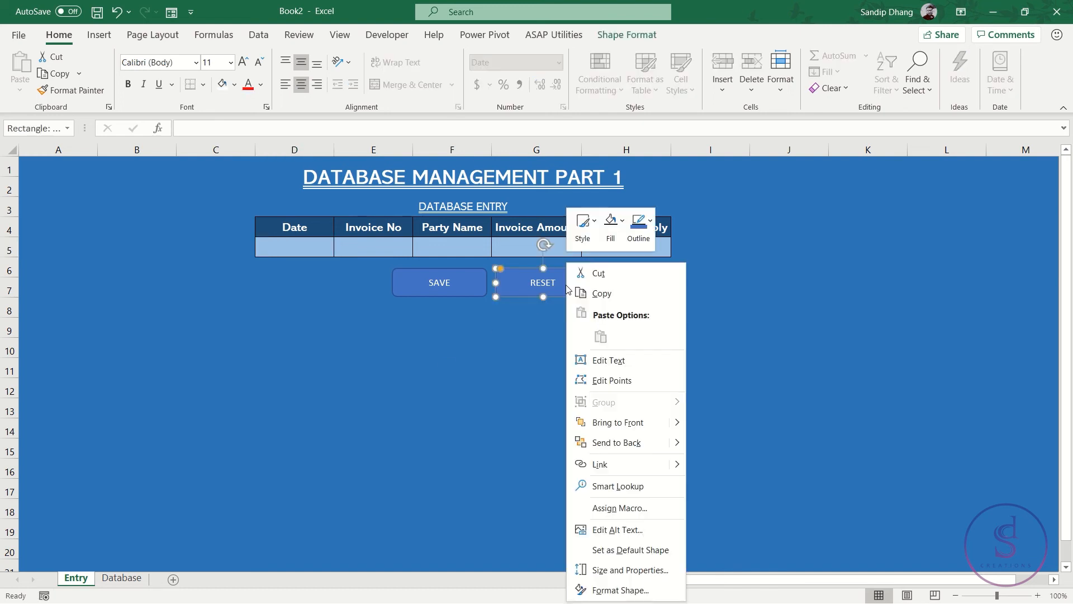
{"action": "left_click", "coordinate": [656, 511]}
{"action": "double_click", "coordinate": [550, 397]}
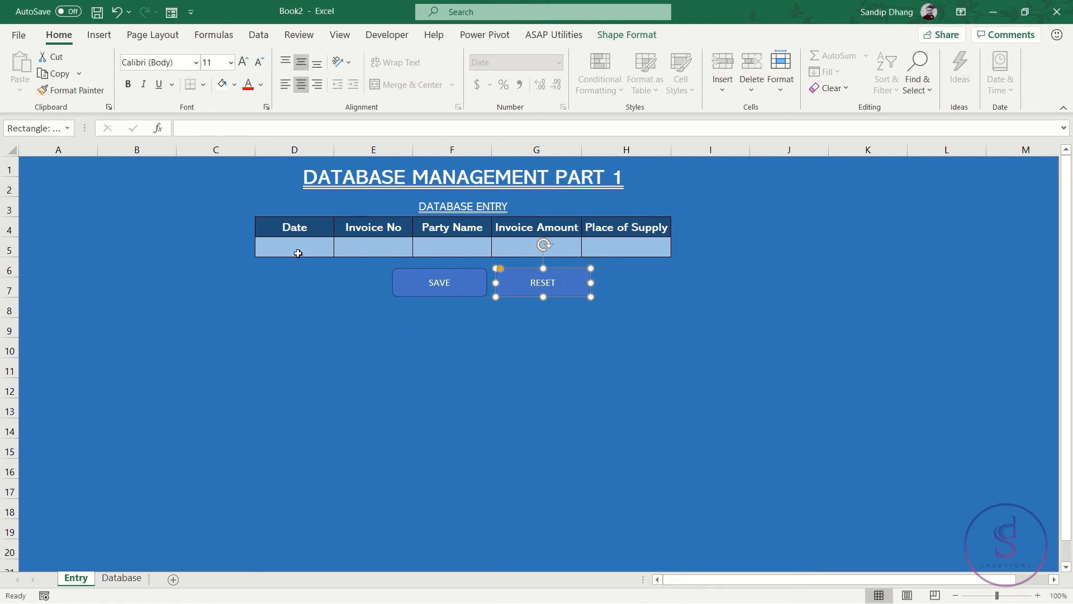
Enter the test value 1 in every cell of the entry row, from Date to Place of Supply
{"action": "left_click", "coordinate": [298, 253]}
{"action": "type", "text": "1\t1"}
{"action": "key", "text": "Tab"}
{"action": "type", "text": "1"}
{"action": "key", "text": "Tab"}
{"action": "type", "text": "1"}
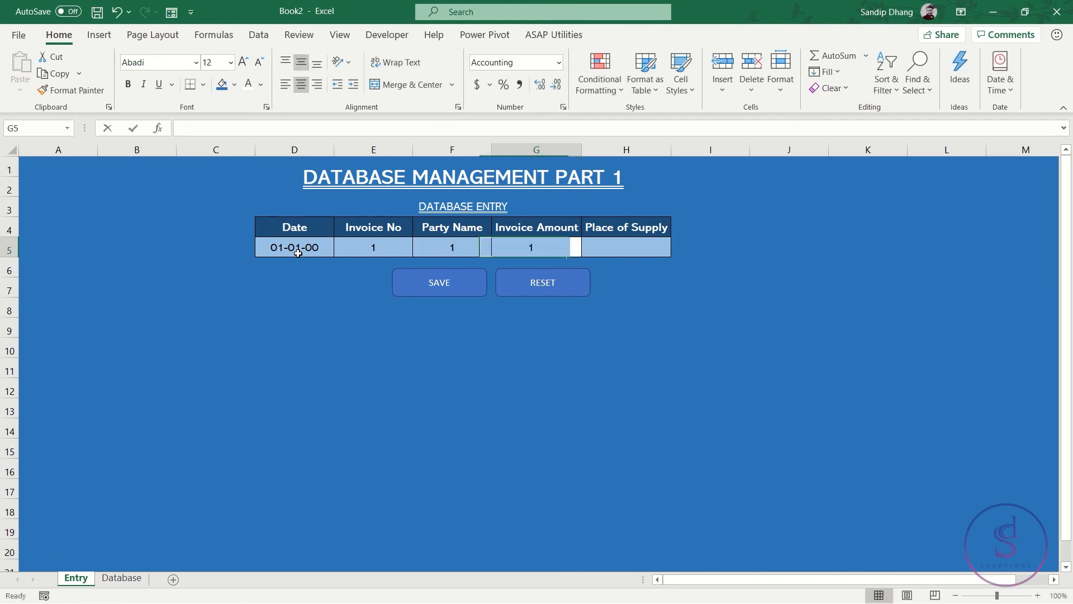
{"action": "key", "text": "Tab"}
{"action": "type", "text": "1"}
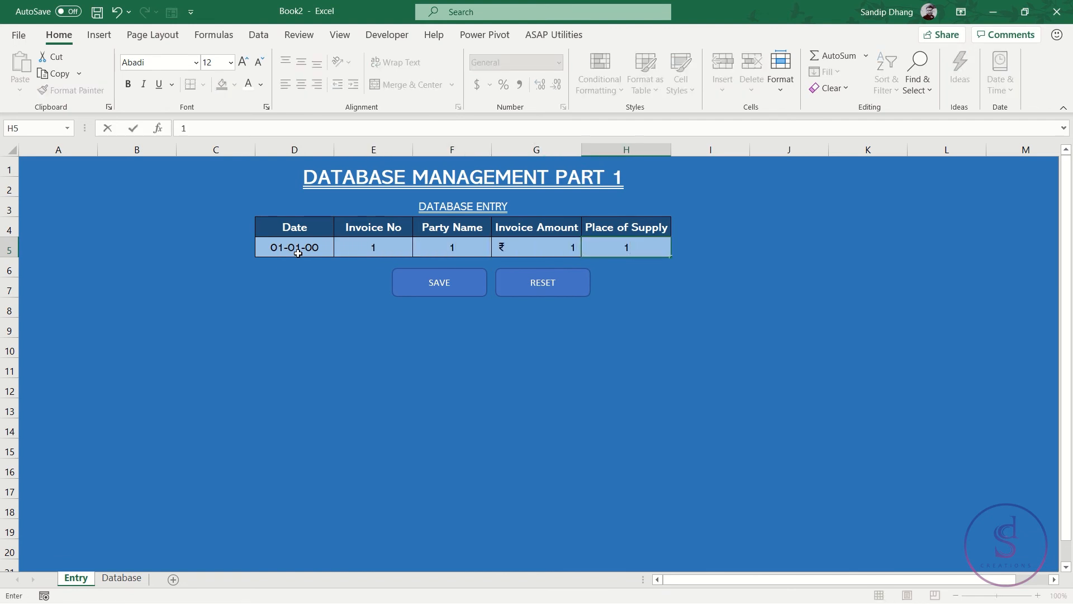
Run the RESET macro on the test entries, check the Database sheet's records, and return to the Entry sheet
{"action": "left_click", "coordinate": [548, 284]}
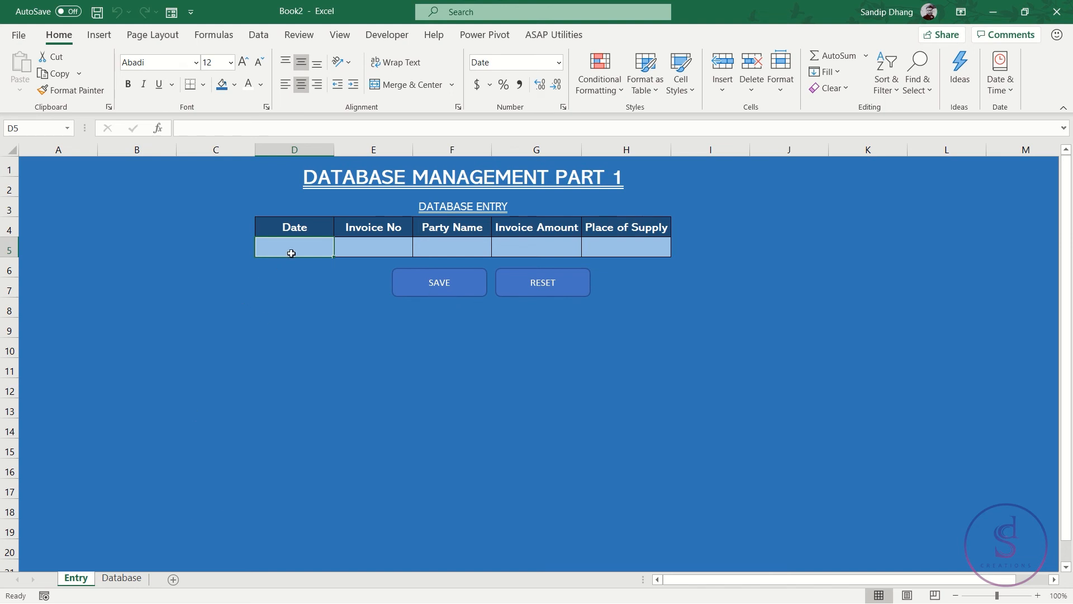
{"action": "left_click", "coordinate": [123, 578]}
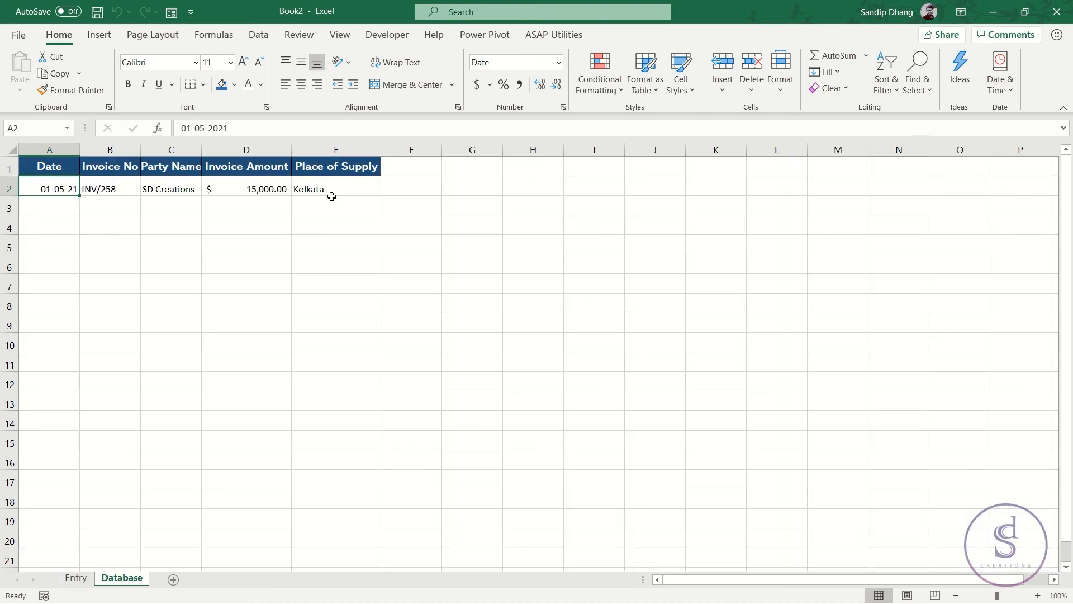
{"action": "left_click", "coordinate": [77, 579]}
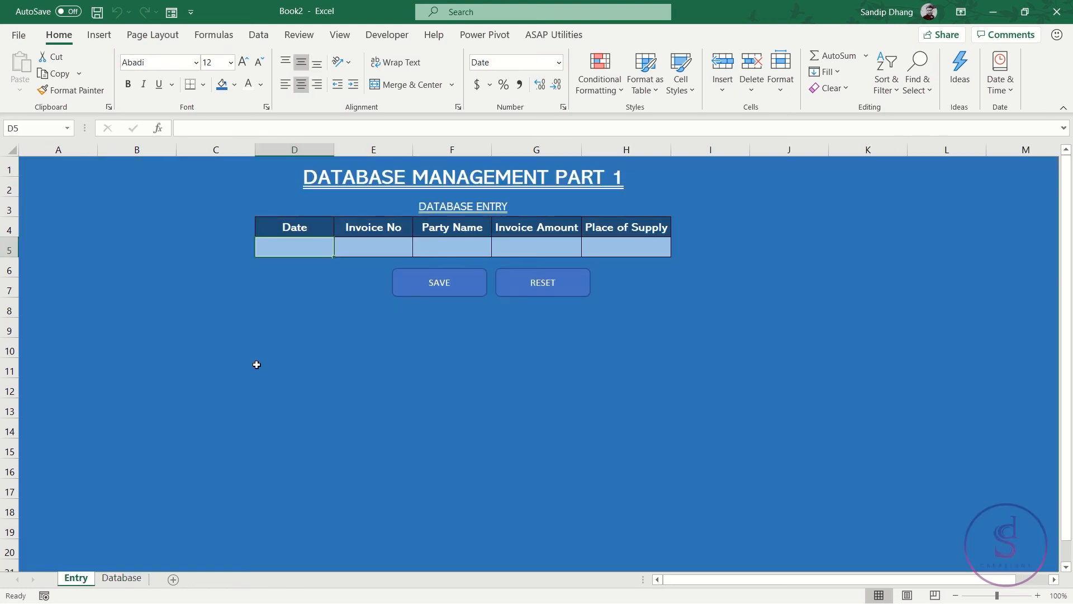
Enter the date 2-5-2021 and the second record's invoice number in the entry row
{"action": "type", "text": "2-"}
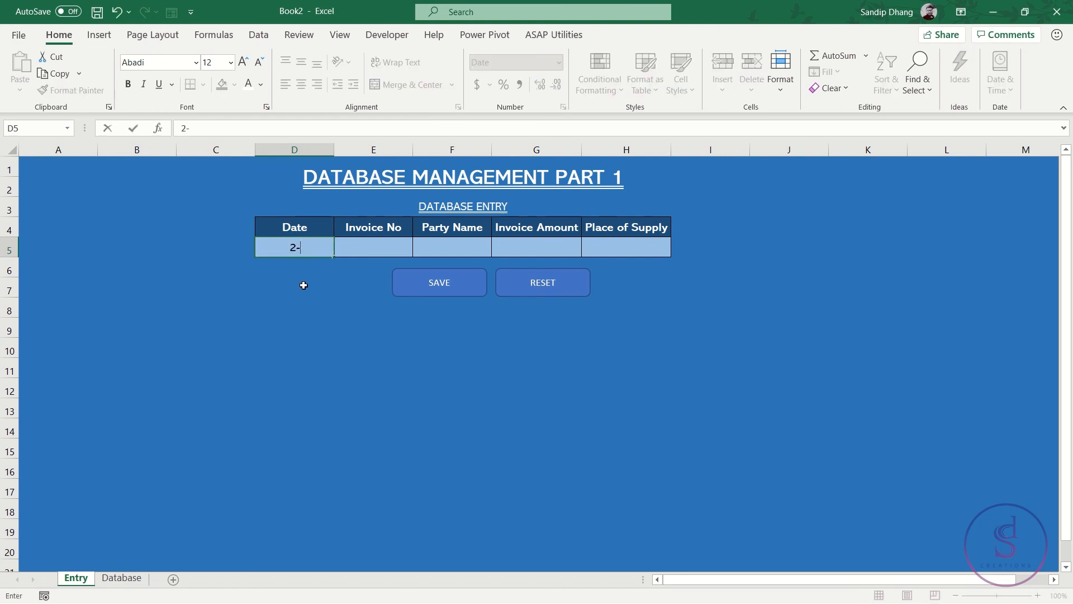
{"action": "type", "text": "5-2021"}
{"action": "key", "text": "Tab"}
{"action": "type", "text": "I"}
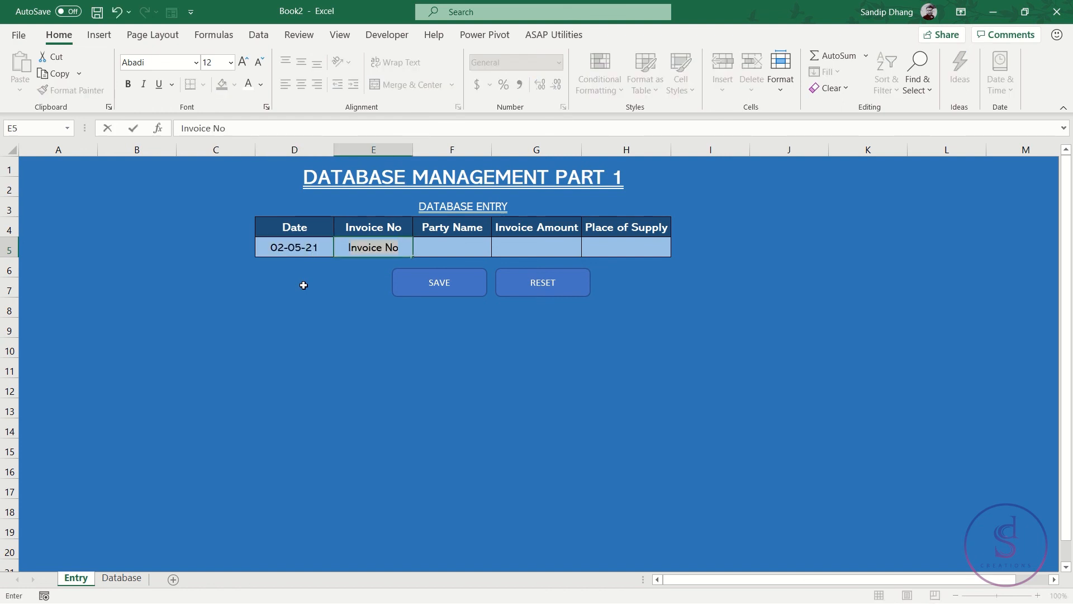
{"action": "type", "text": "nv/002"}
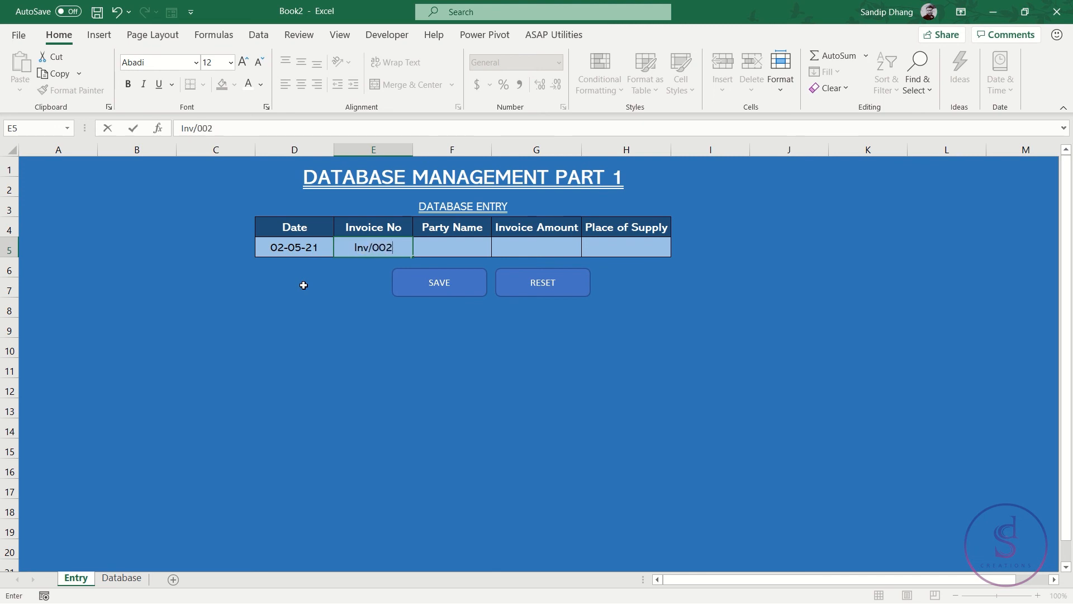
{"action": "key", "text": "Tab"}
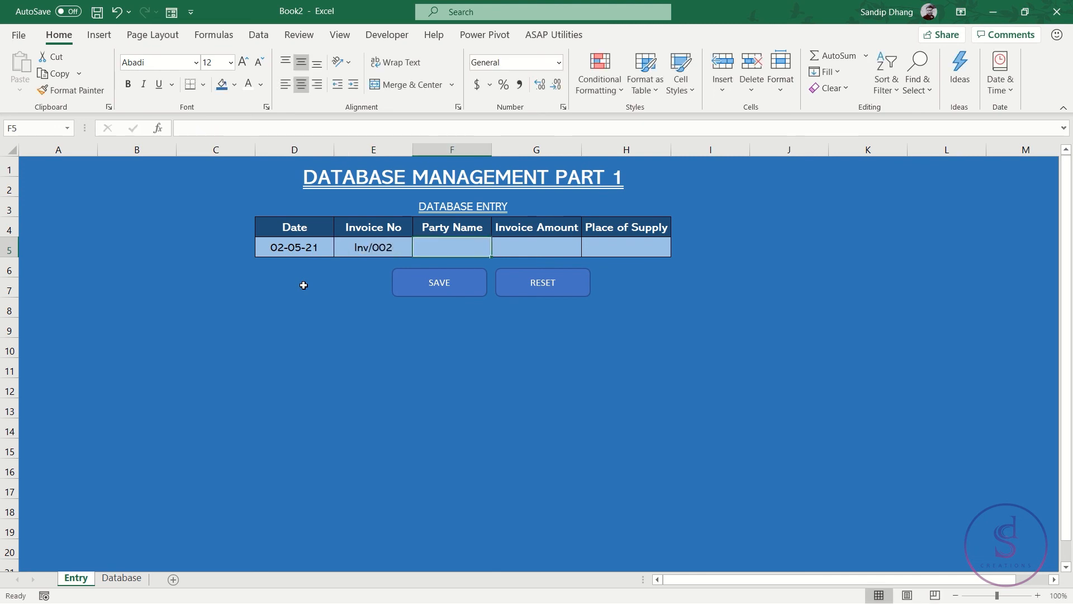
Fill in the party name SD, invoice amount 14500 and place of supply Ahmedabad for the second record
{"action": "type", "text": "SD"}
{"action": "key", "text": "Tab"}
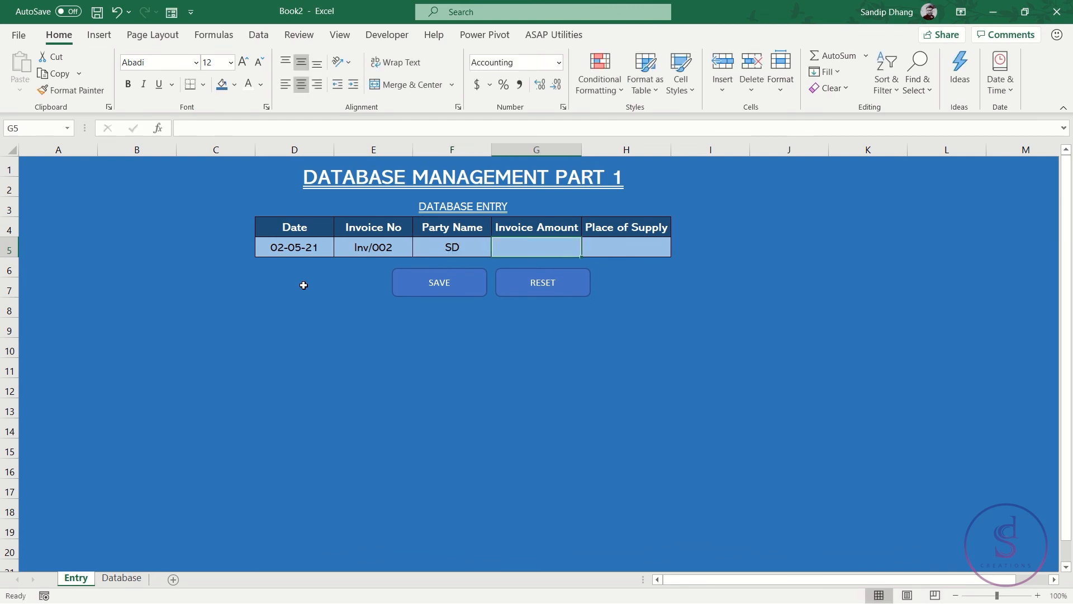
{"action": "type", "text": "14500"}
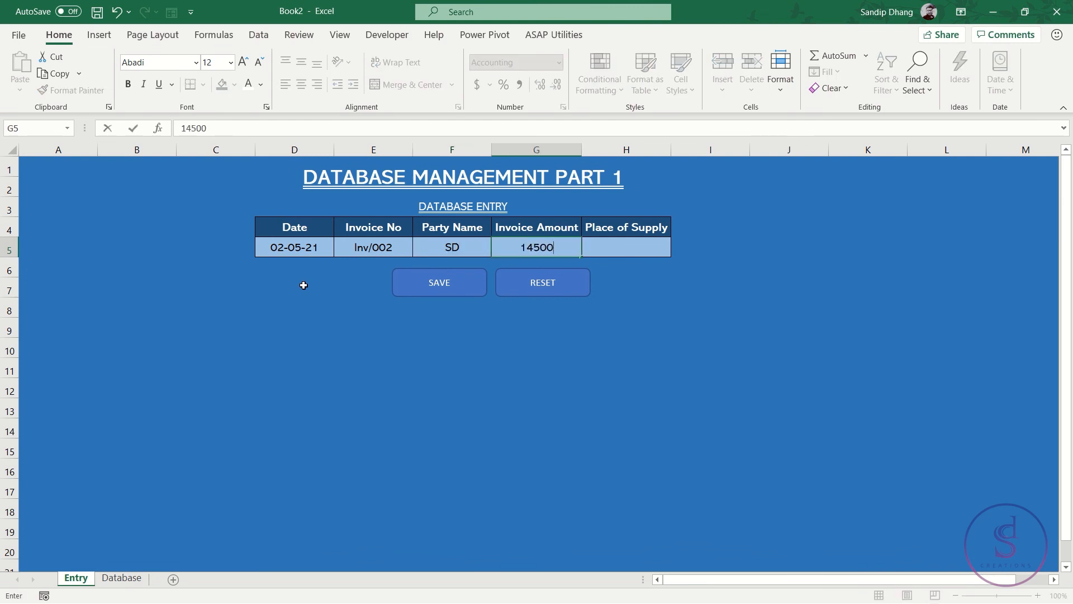
{"action": "key", "text": "Tab"}
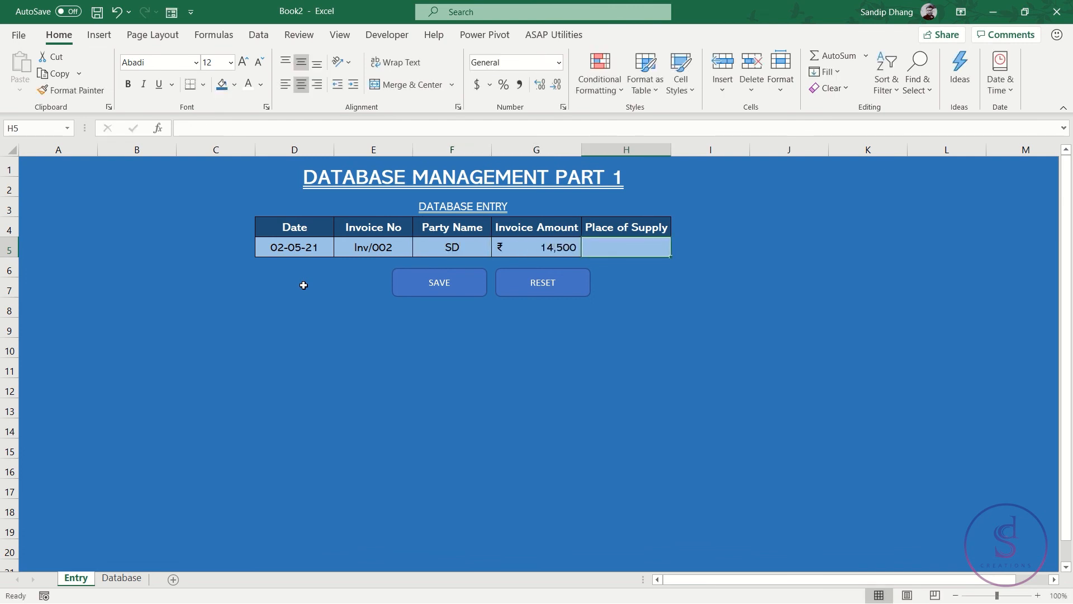
{"action": "type", "text": "Ahmedabad"}
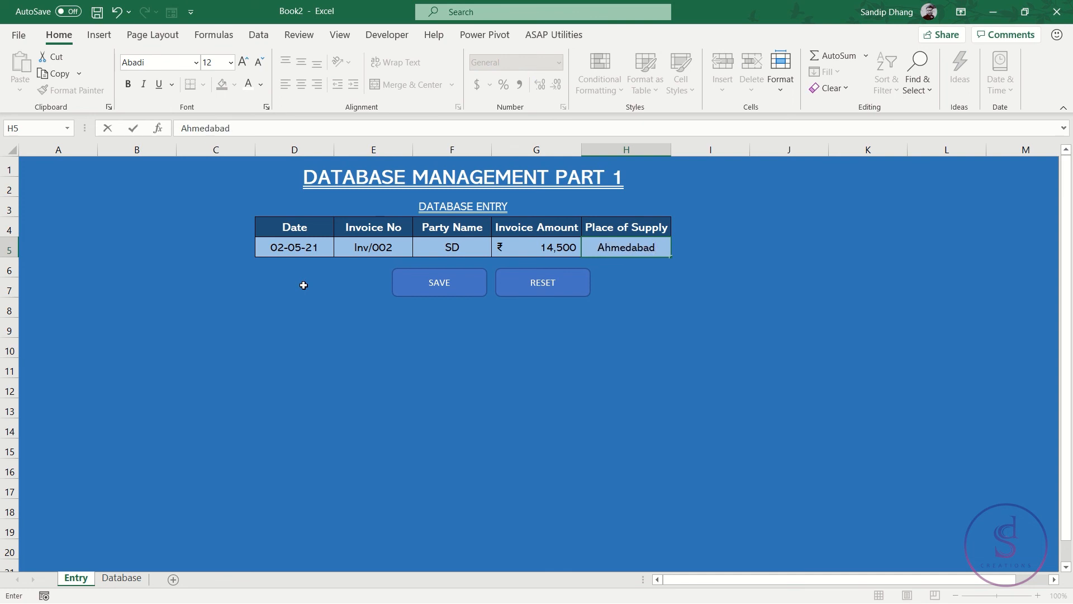
Save the second record with the SAVE macro, check the stored rows on the Database sheet, and return to the Entry sheet
{"action": "left_click", "coordinate": [471, 290]}
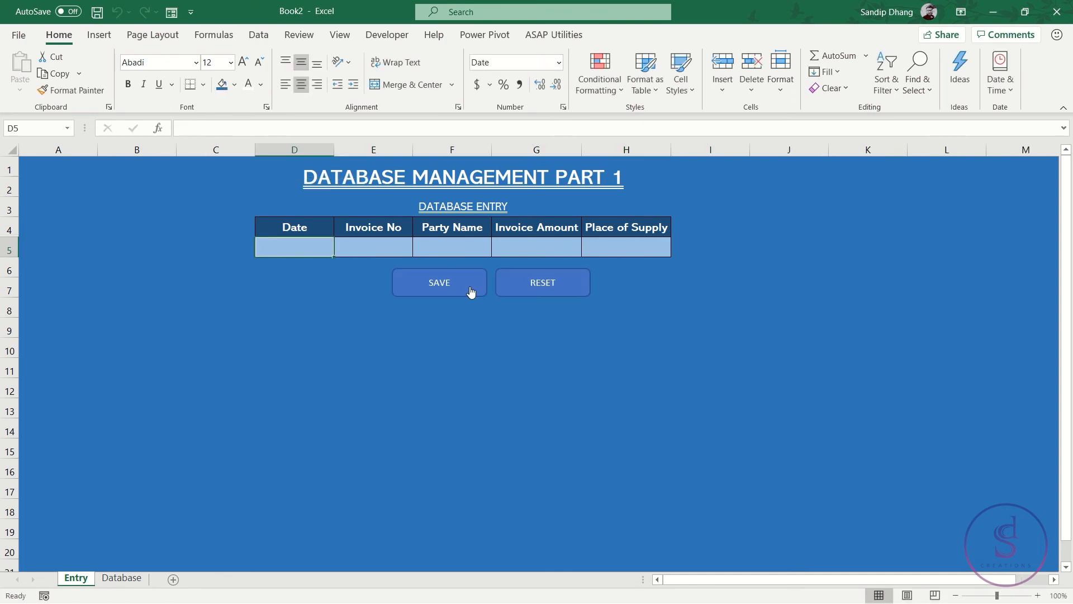
{"action": "left_click", "coordinate": [119, 579]}
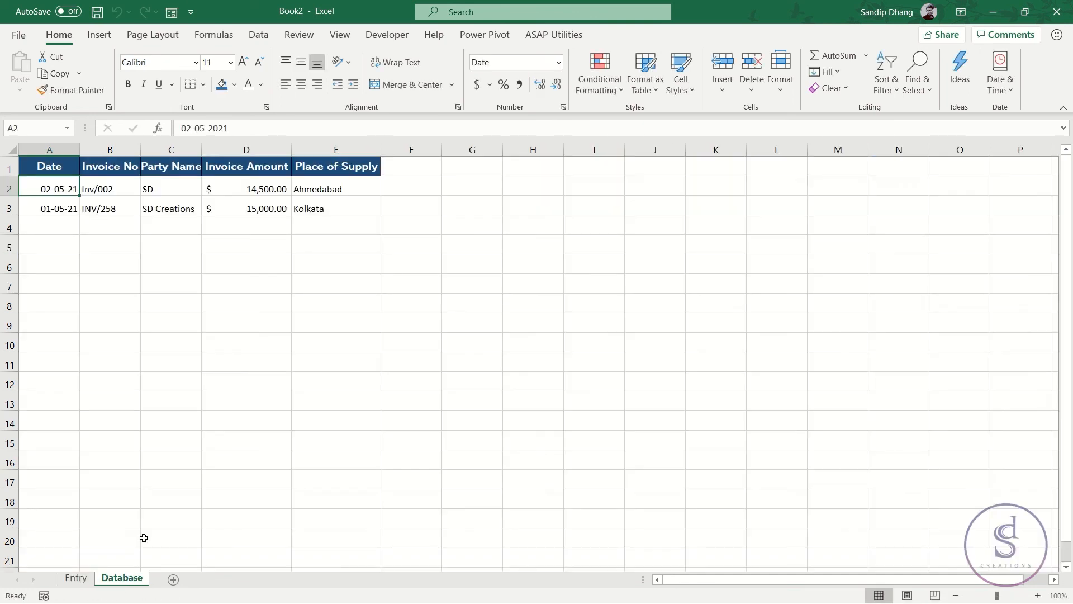
{"action": "left_click_drag", "start_coordinate": [64, 180], "coordinate": [334, 205]}
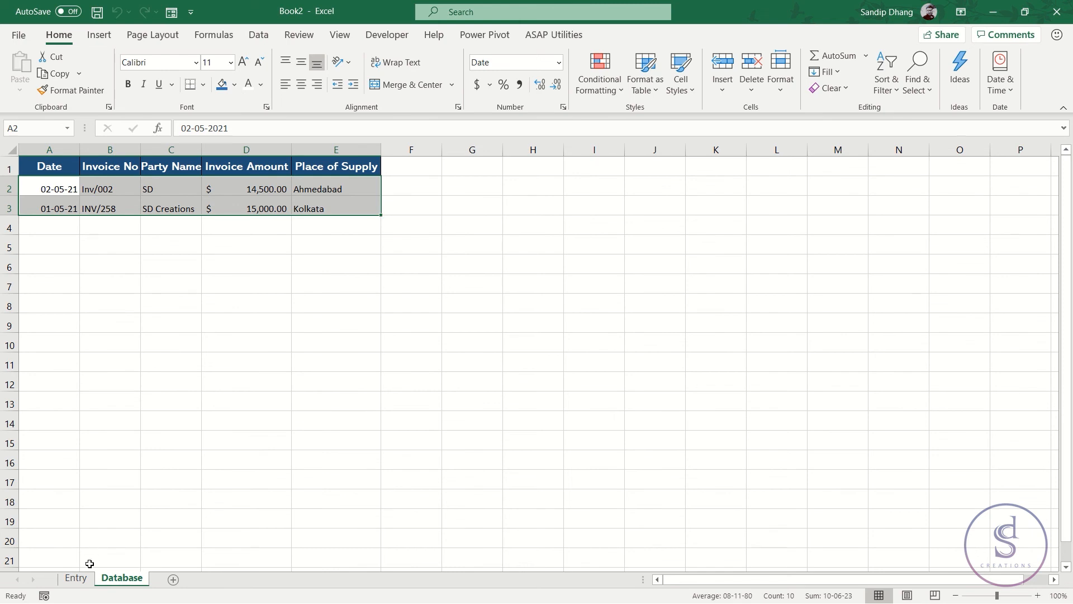
{"action": "left_click", "coordinate": [76, 578]}
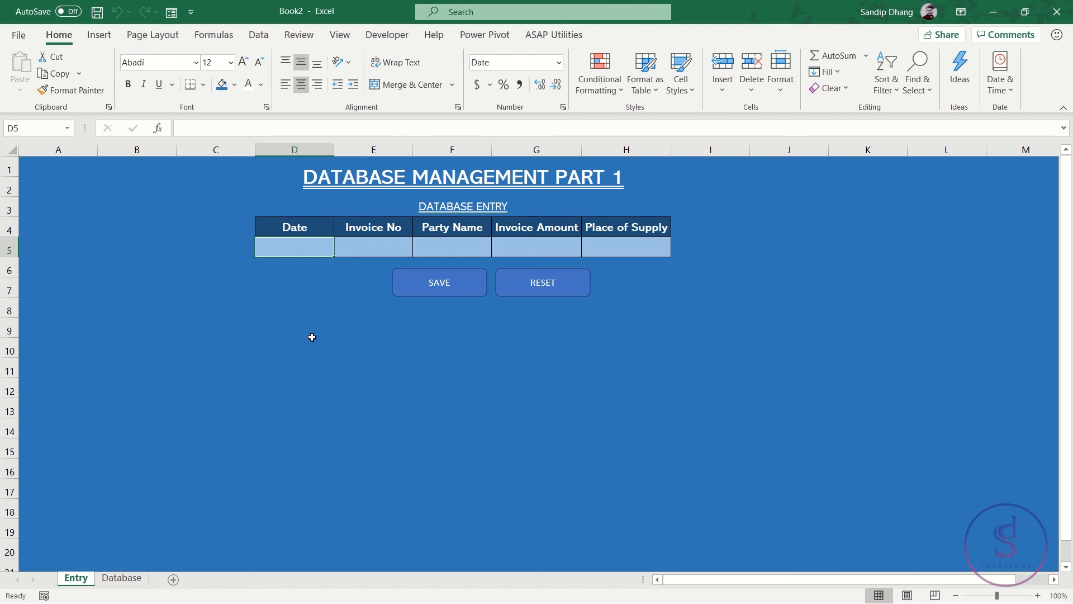
Compare the Entry sheet's form fields with the records on the Database sheet, then return to the Date entry cell
{"action": "left_click_drag", "start_coordinate": [332, 241], "coordinate": [568, 225]}
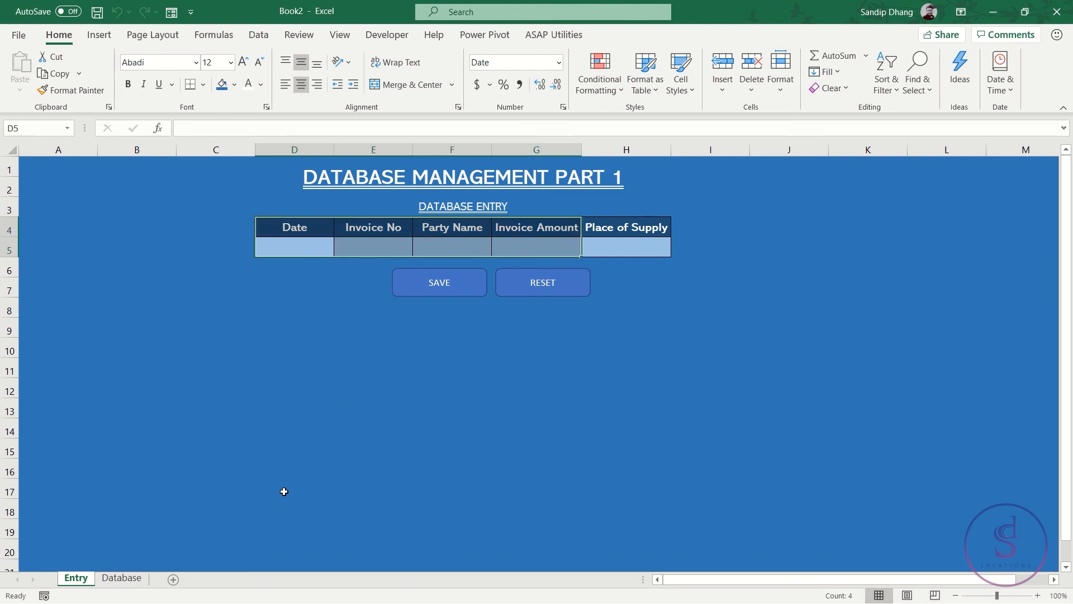
{"action": "left_click", "coordinate": [138, 585]}
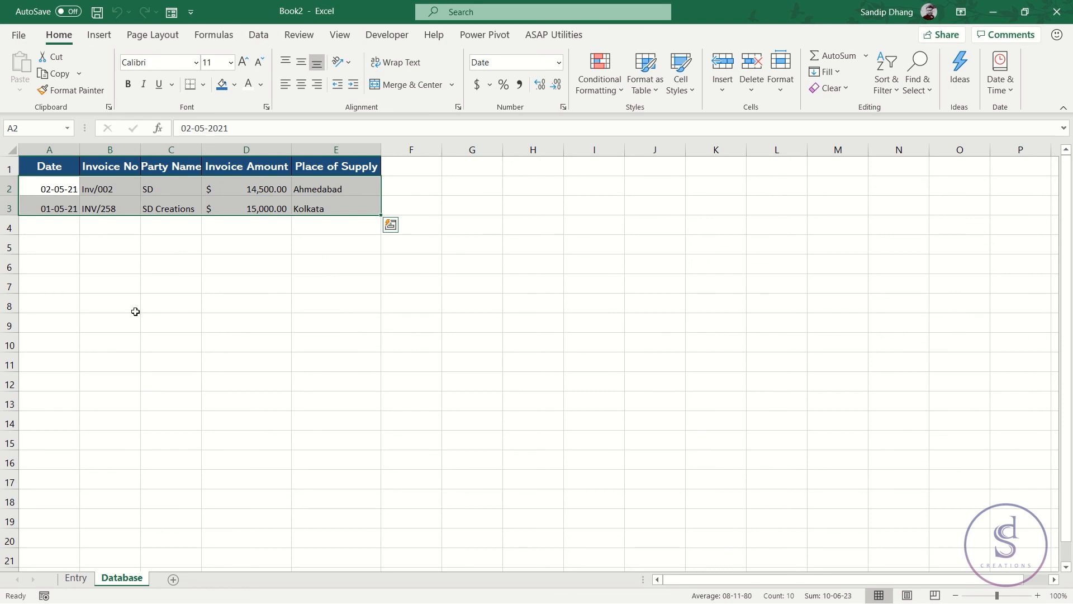
{"action": "left_click", "coordinate": [75, 191]}
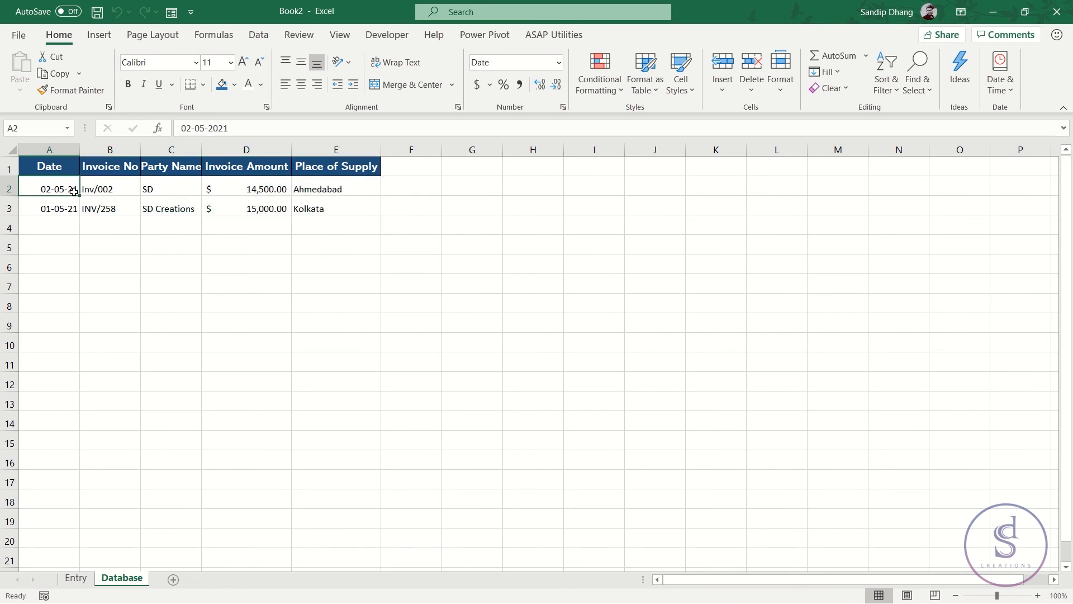
{"action": "left_click", "coordinate": [81, 582]}
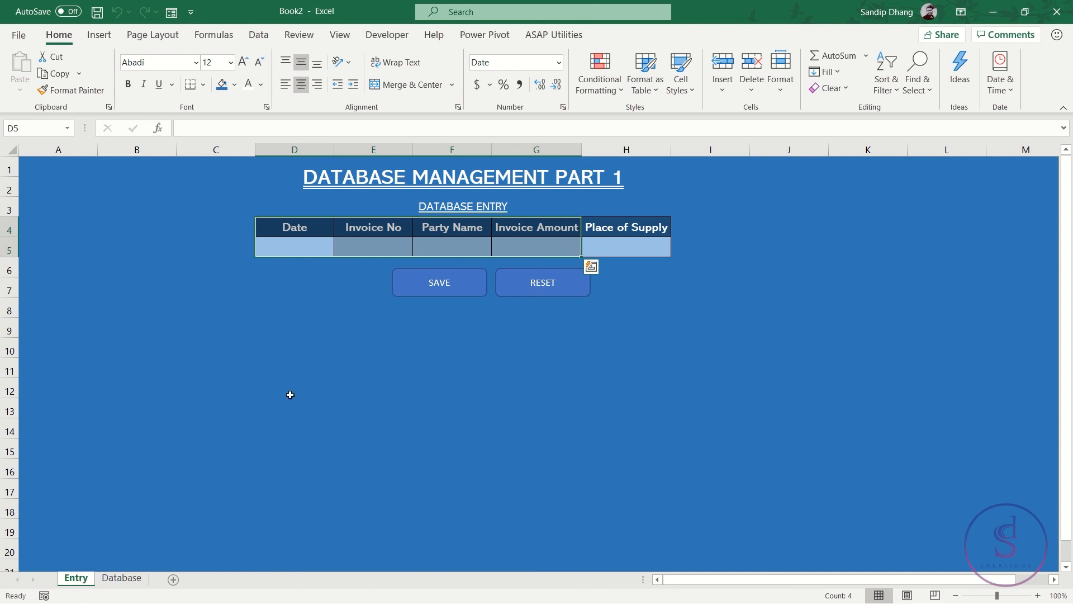
{"action": "left_click", "coordinate": [122, 581]}
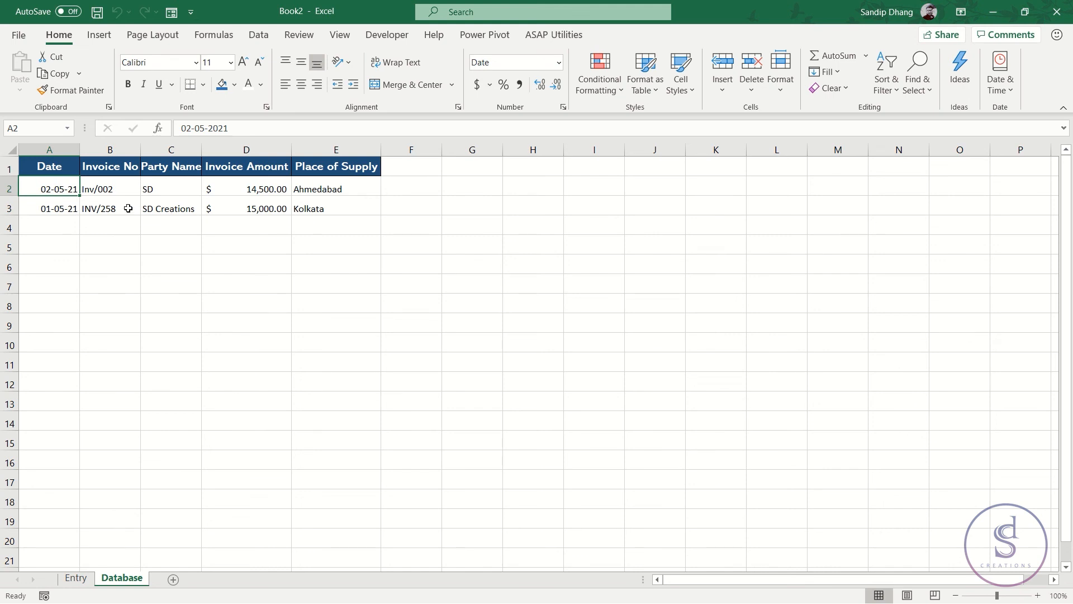
{"action": "left_click", "coordinate": [77, 578]}
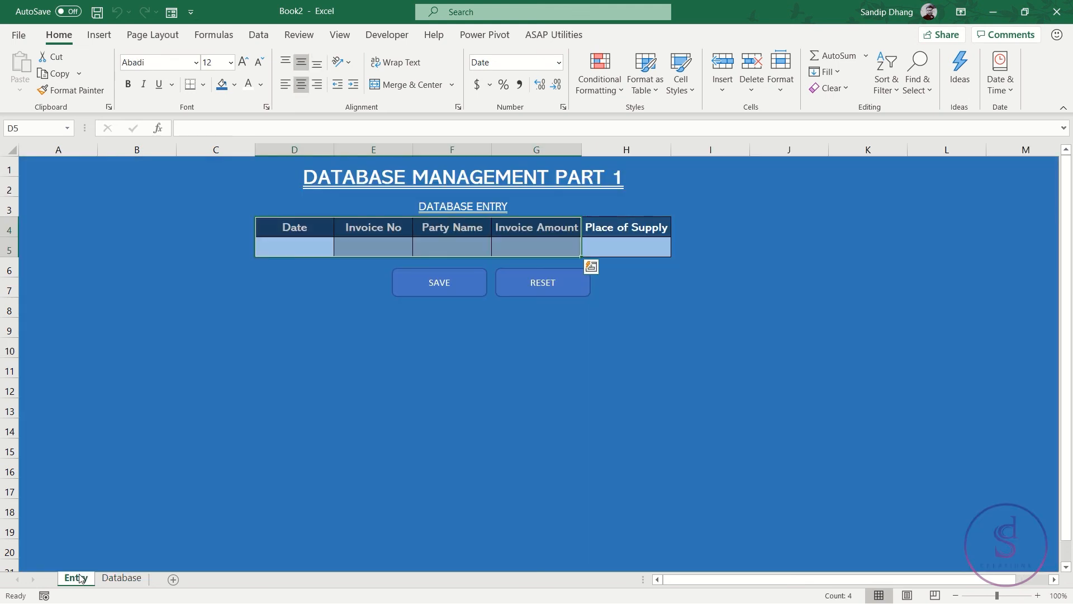
{"action": "left_click", "coordinate": [312, 248]}
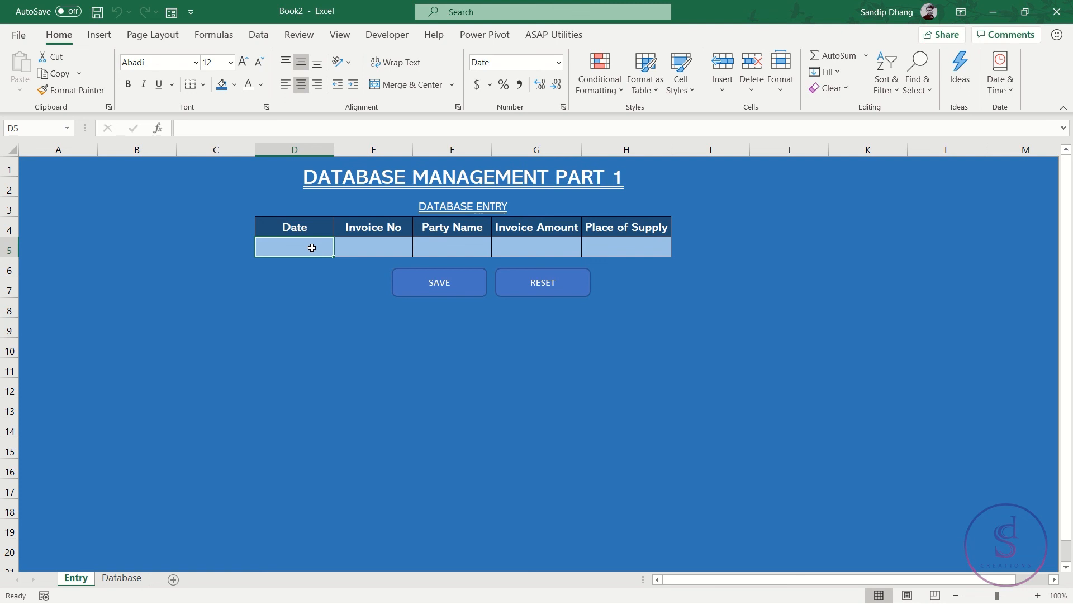
{"action": "left_click", "coordinate": [485, 6]}
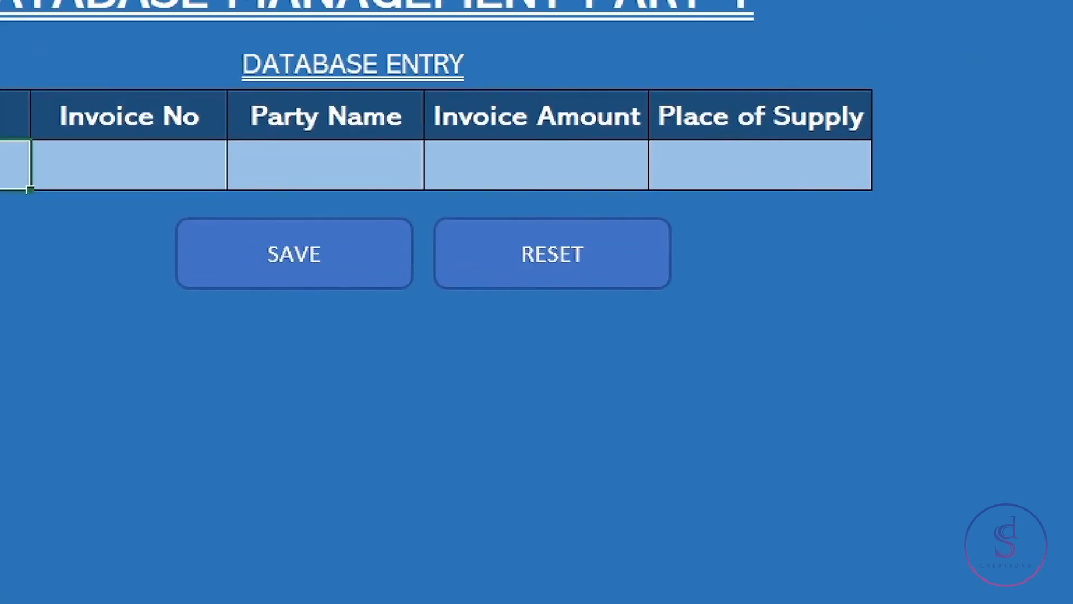